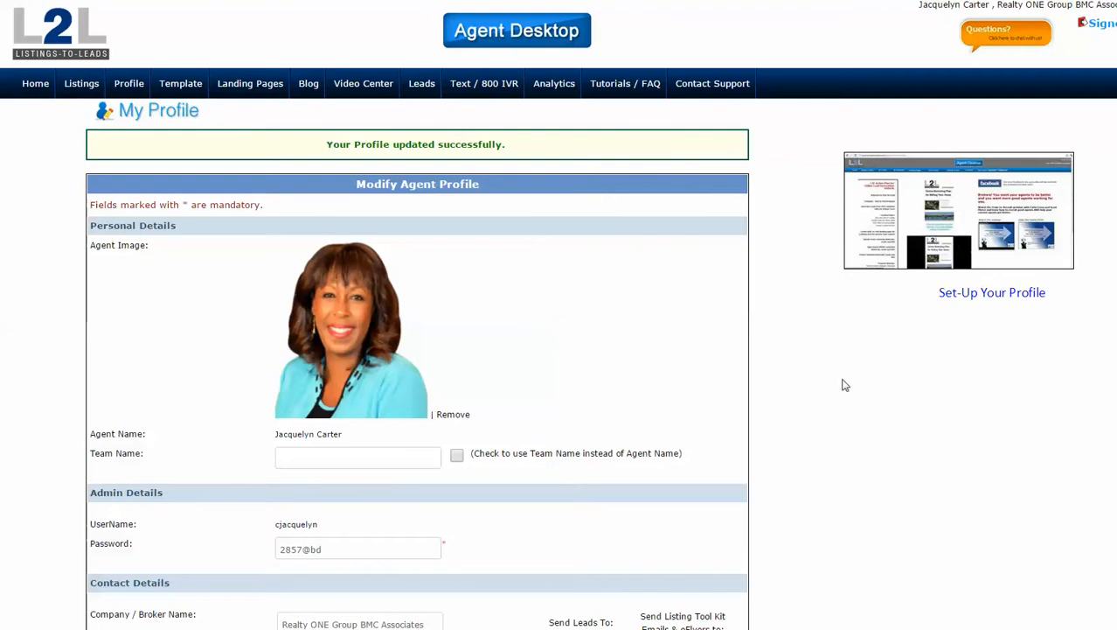
# Return to the Agent Desktop home dashboard, then open the agent profile page.
pyautogui.scroll(-1, 836, 384)
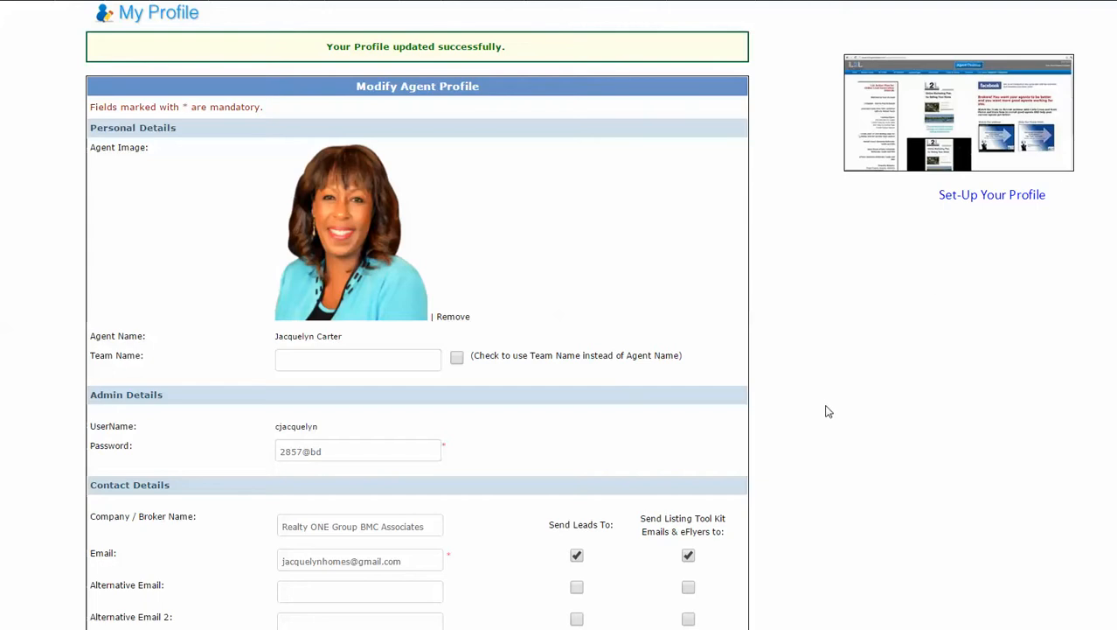
pyautogui.scroll(-2, 828, 409)
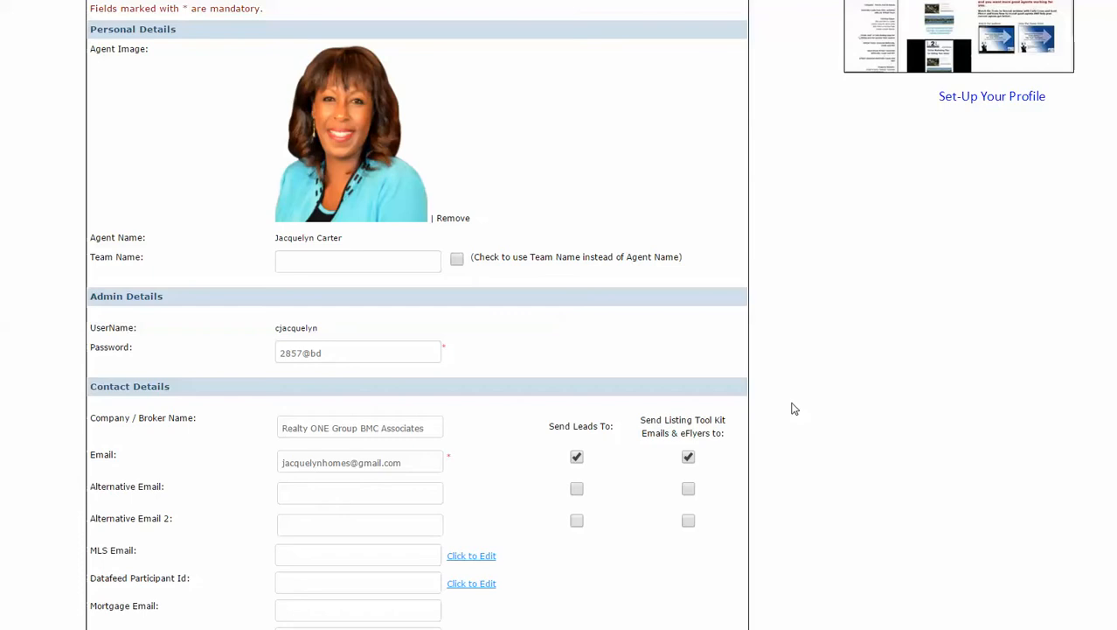
pyautogui.scroll(3, 759, 358)
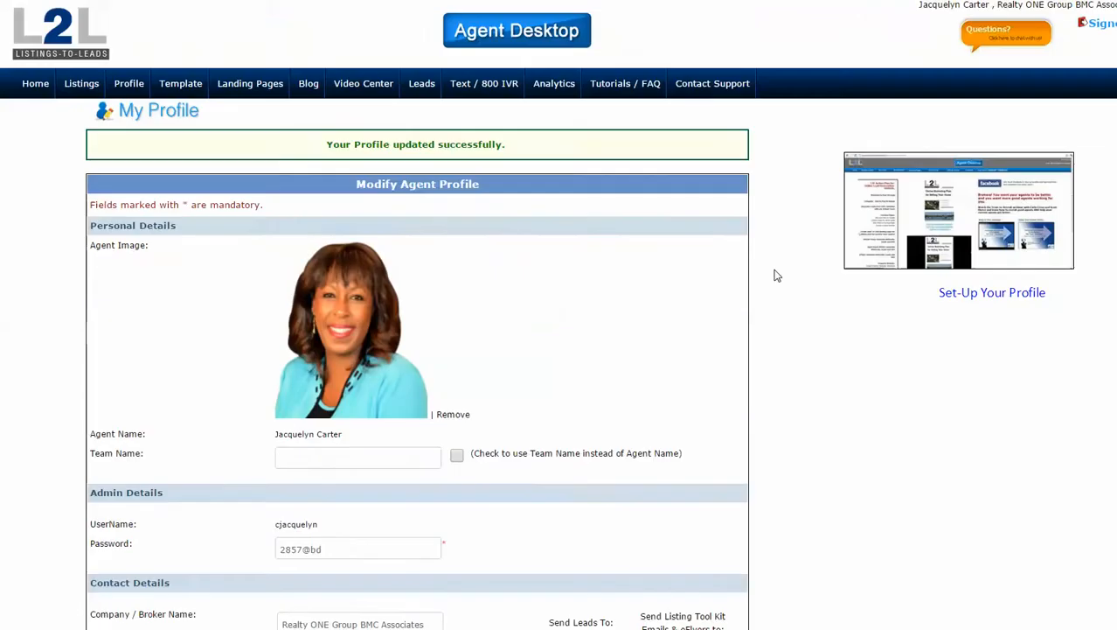
pyautogui.click(46, 83)
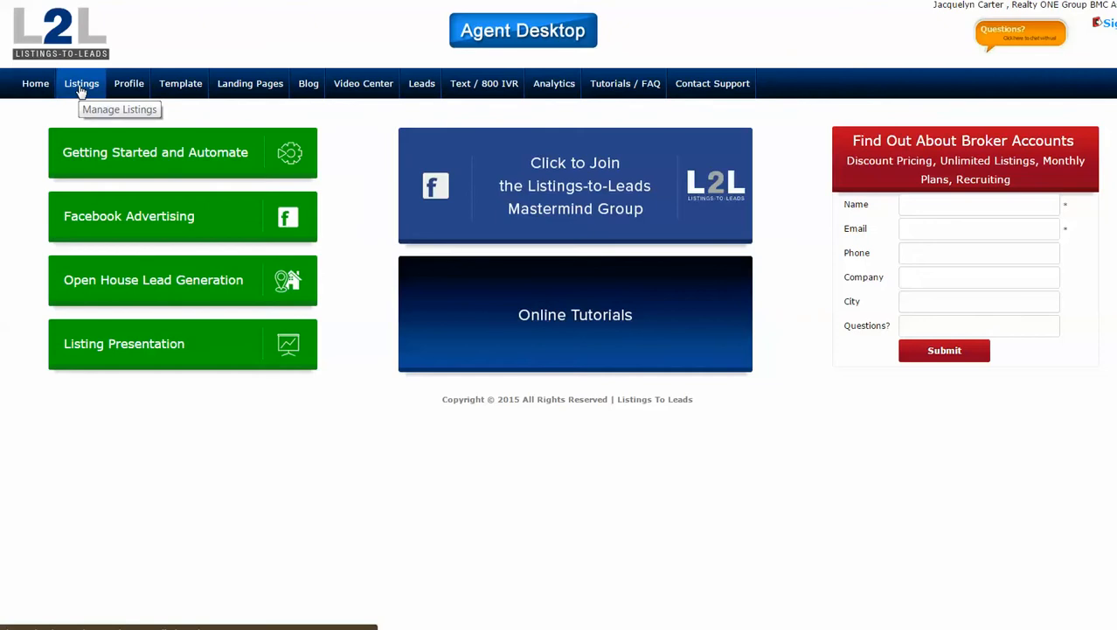
pyautogui.click(130, 84)
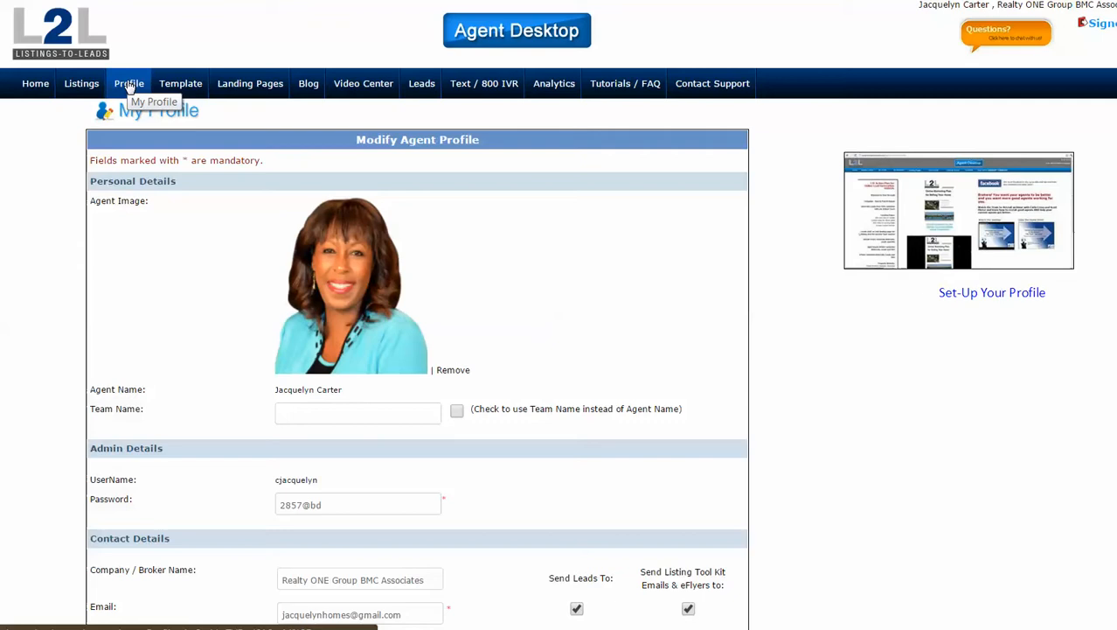
# View the 1600 Pennsylvania Avenue listing in Manage Listings, then go back to the agent profile.
pyautogui.click(85, 89)
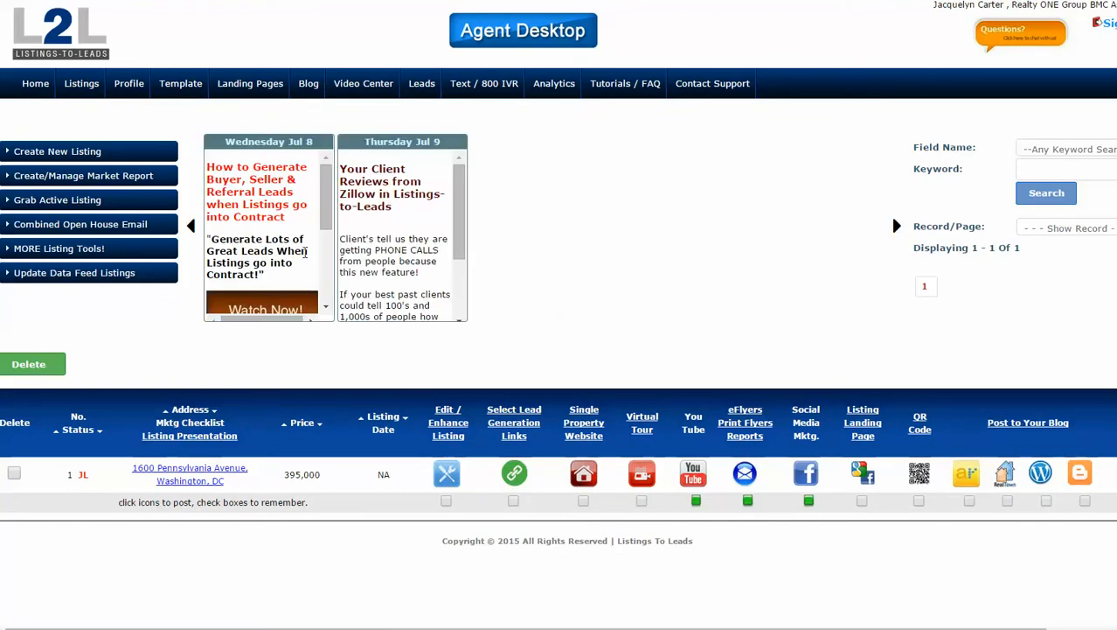
pyautogui.moveTo(324, 200)
pyautogui.mouseDown()
pyautogui.moveTo(329, 267)
pyautogui.moveTo(335, 200)
pyautogui.mouseUp()
pyautogui.click(125, 89)
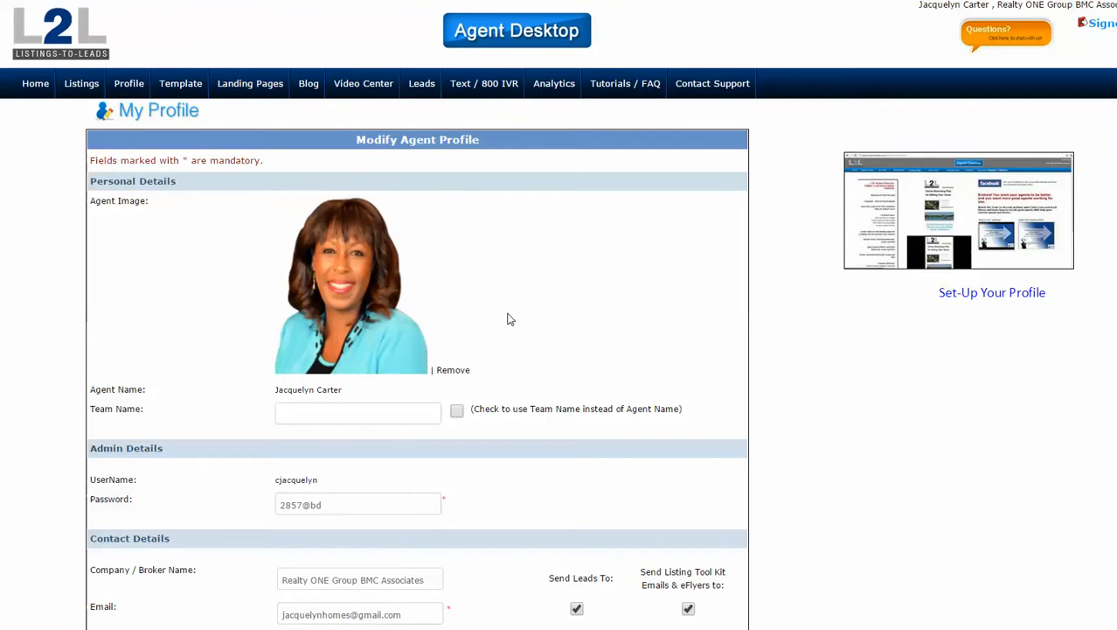
# Scroll the profile past Contact Details to the Black Luxury theme and virtual tour settings.
pyautogui.scroll(-3, 514, 320)
pyautogui.scroll(-1, 519, 350)
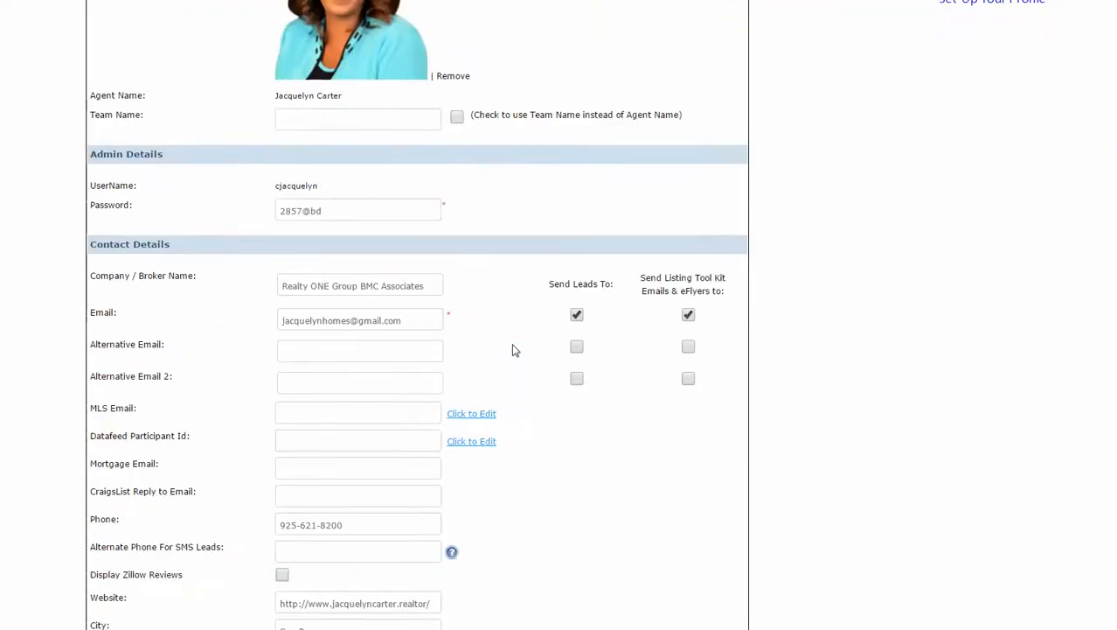
pyautogui.scroll(-1, 506, 350)
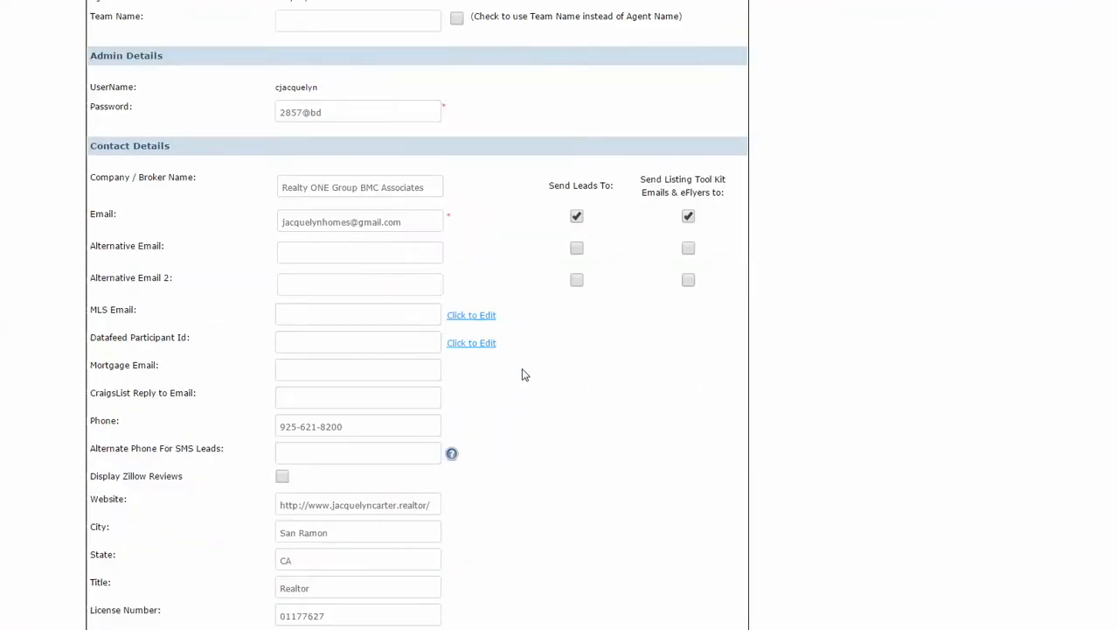
pyautogui.scroll(-1, 525, 366)
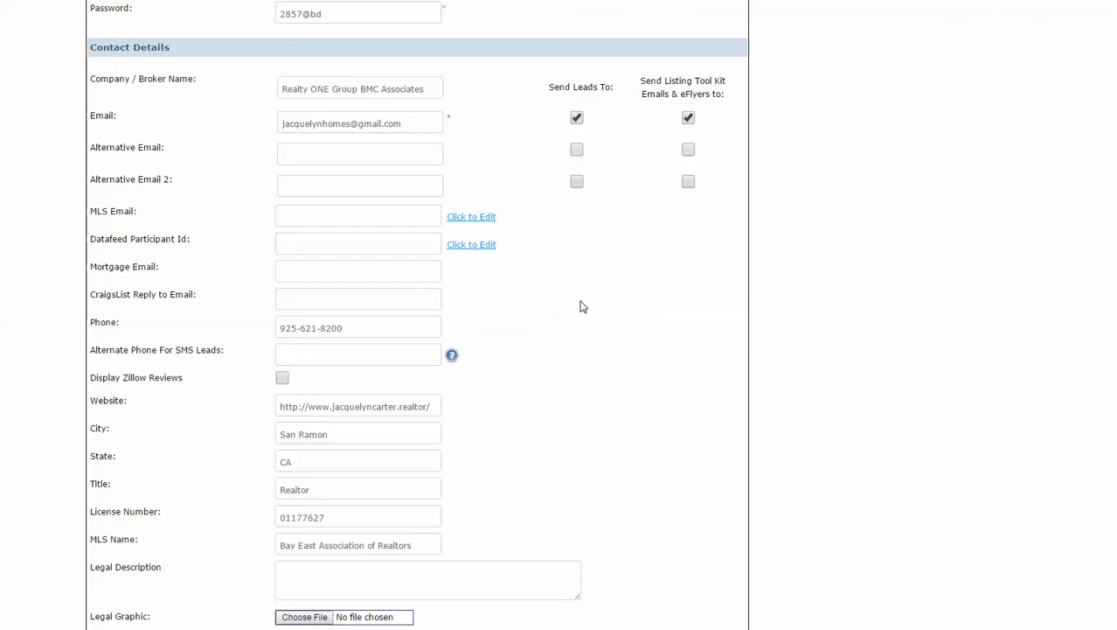
pyautogui.scroll(-2, 591, 305)
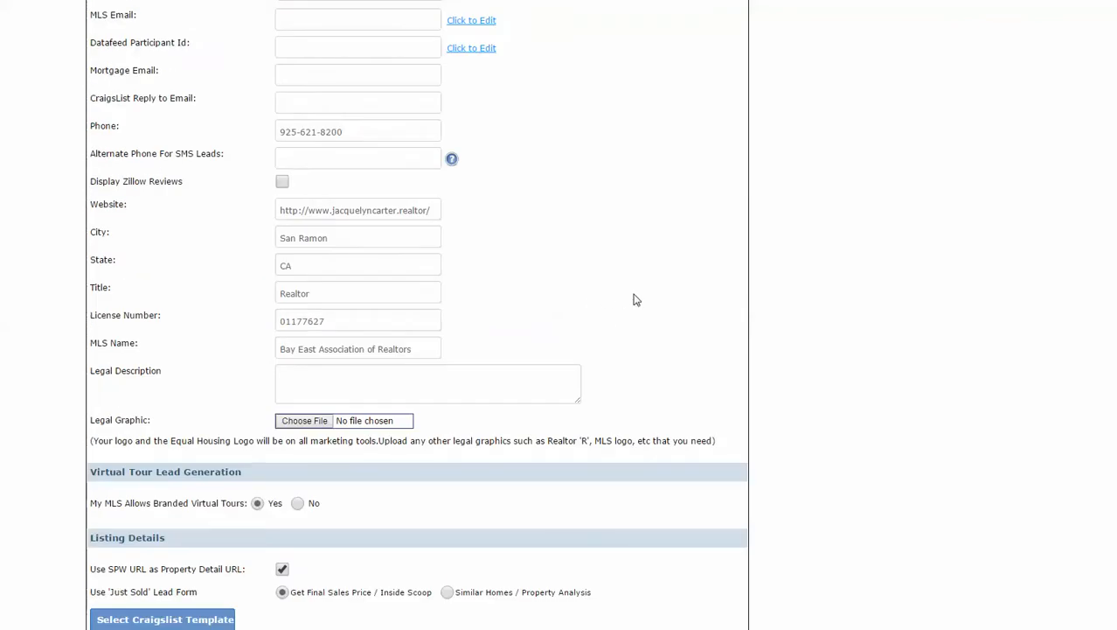
pyautogui.scroll(-2, 636, 300)
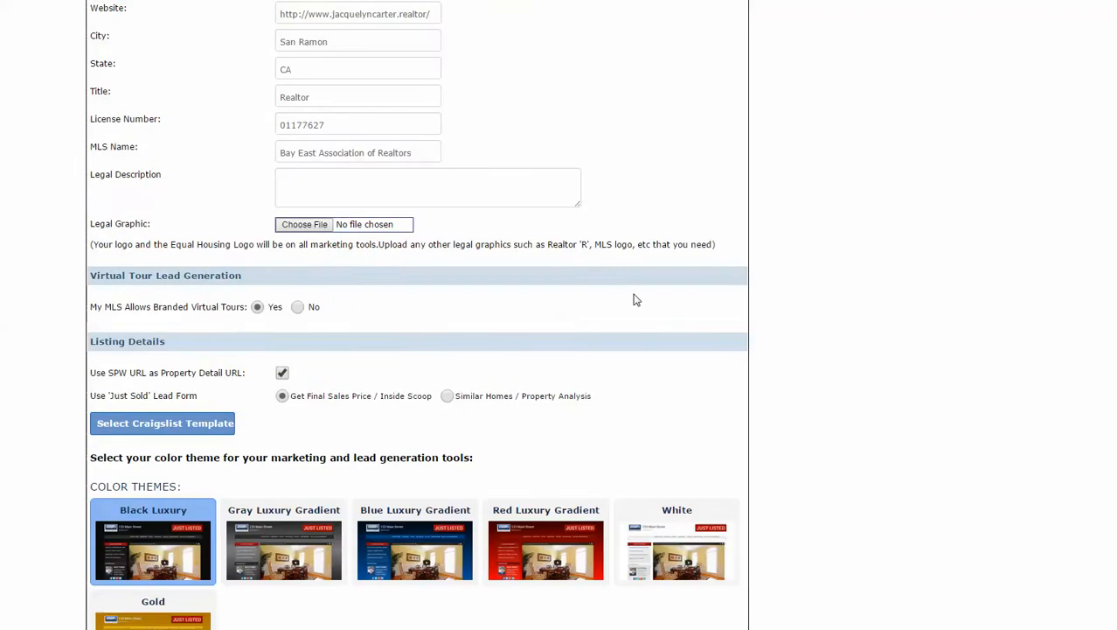
# Scroll down the profile to the Marketing Automation Set-Up campaign and YouTube video options.
pyautogui.scroll(-2, 635, 300)
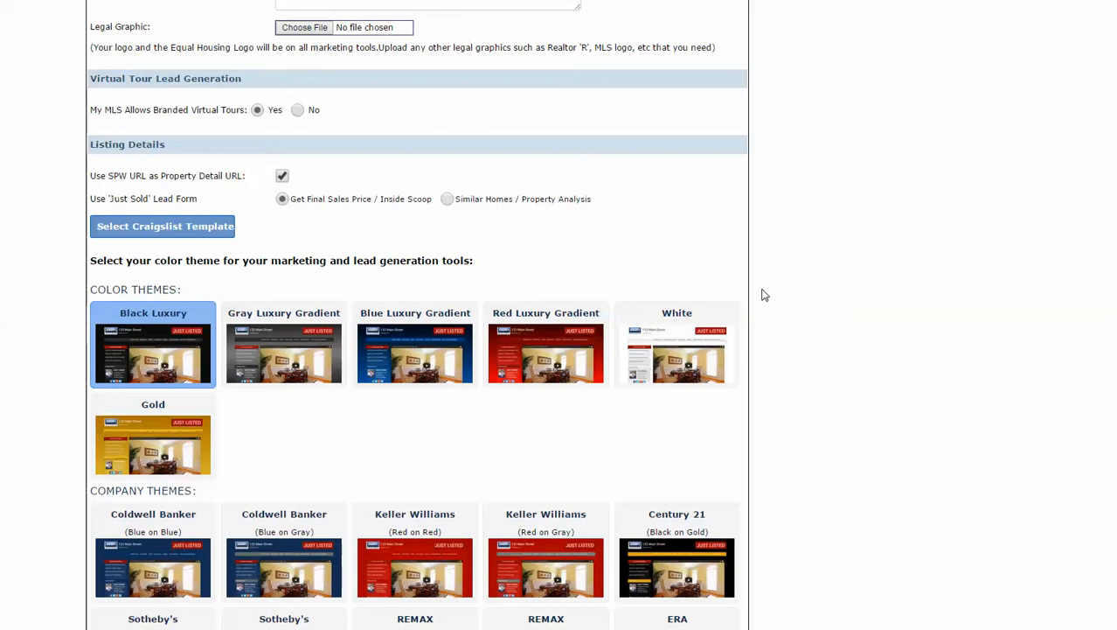
pyautogui.scroll(-1, 763, 294)
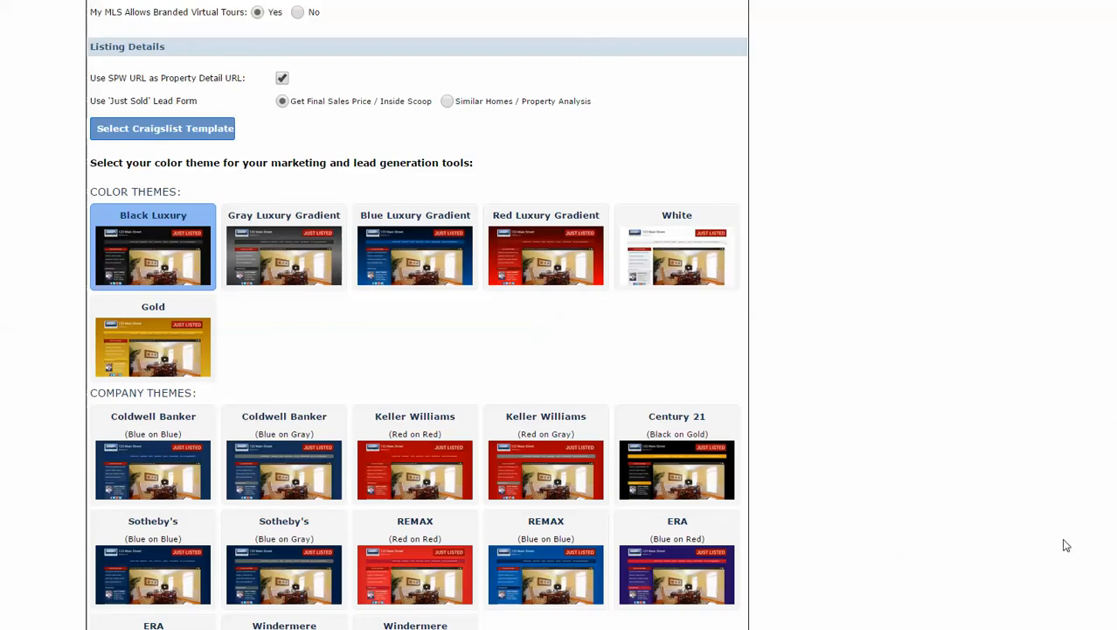
pyautogui.scroll(-2, 913, 421)
pyautogui.scroll(-3, 912, 420)
pyautogui.scroll(-2, 910, 419)
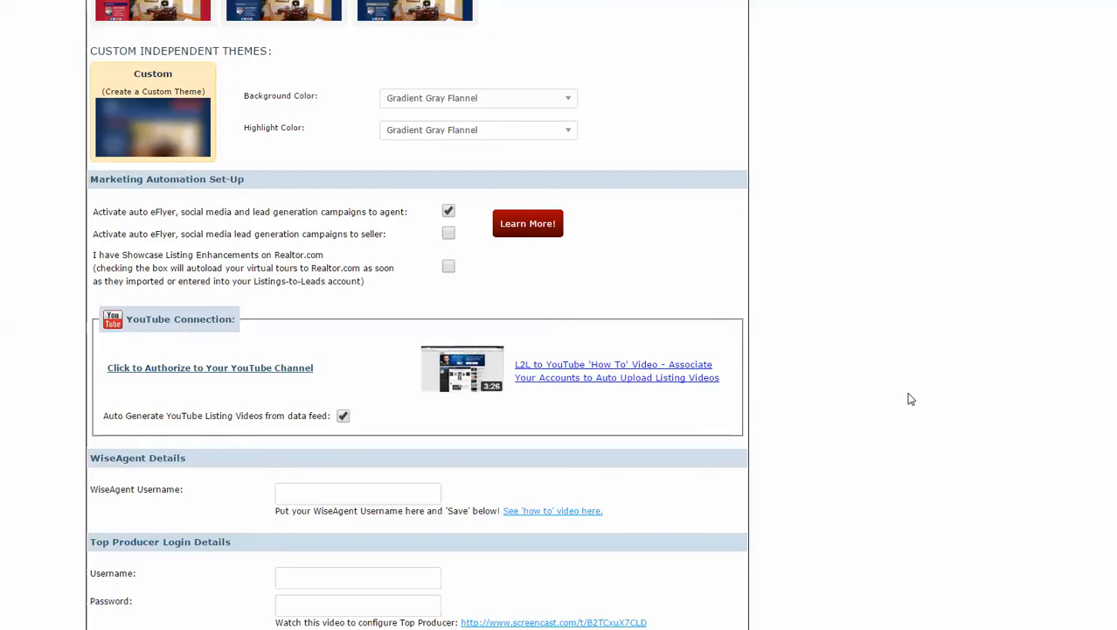
pyautogui.scroll(-2, 840, 372)
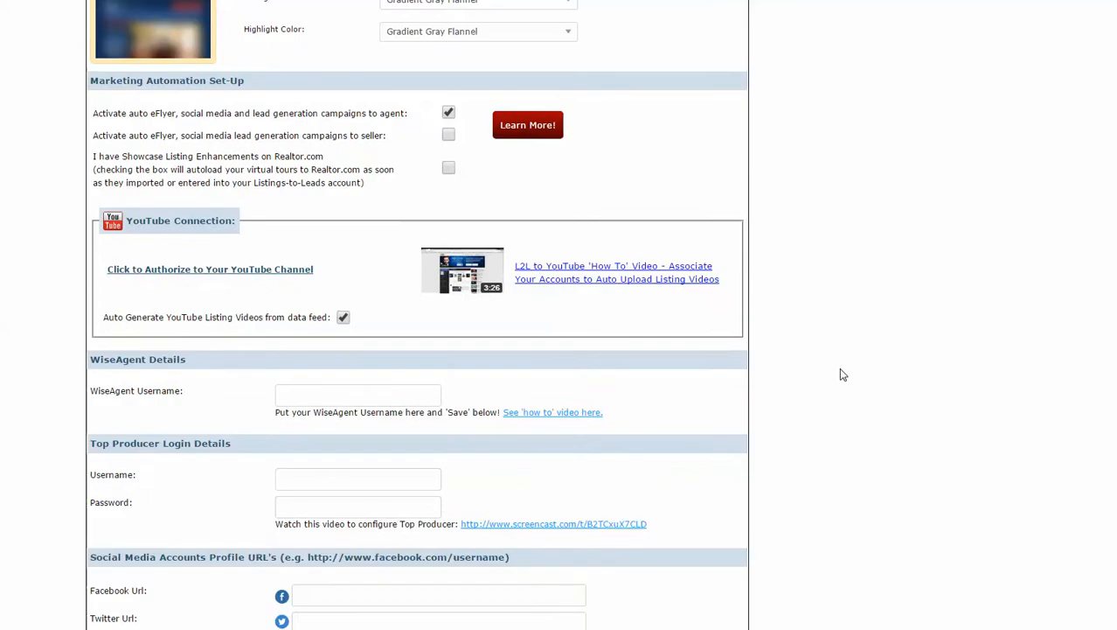
pyautogui.scroll(-1, 841, 372)
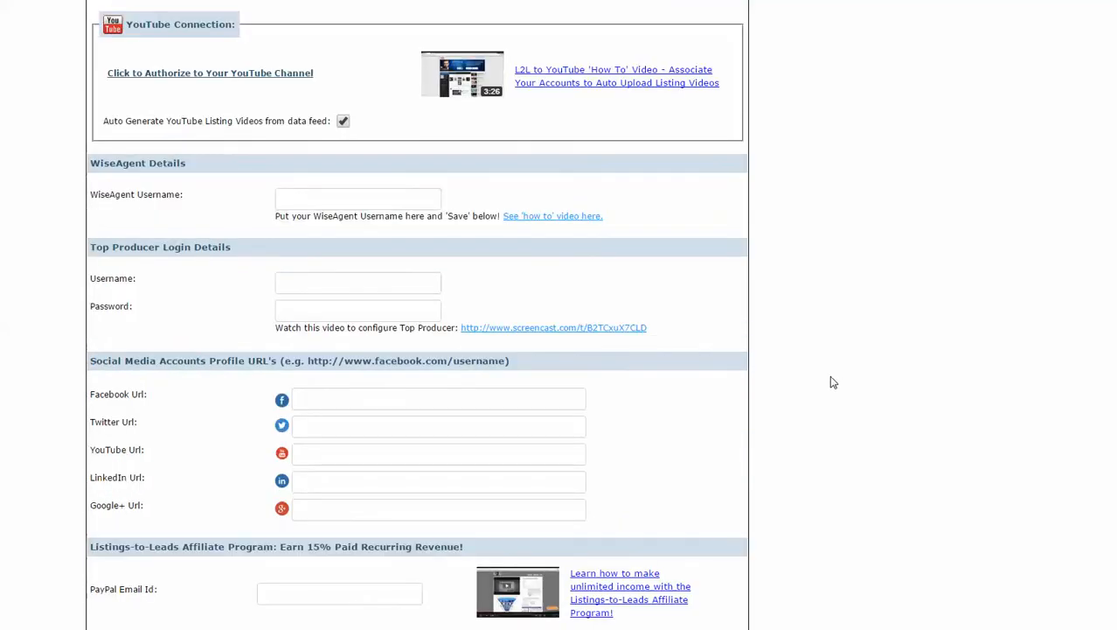
pyautogui.scroll(-1, 833, 381)
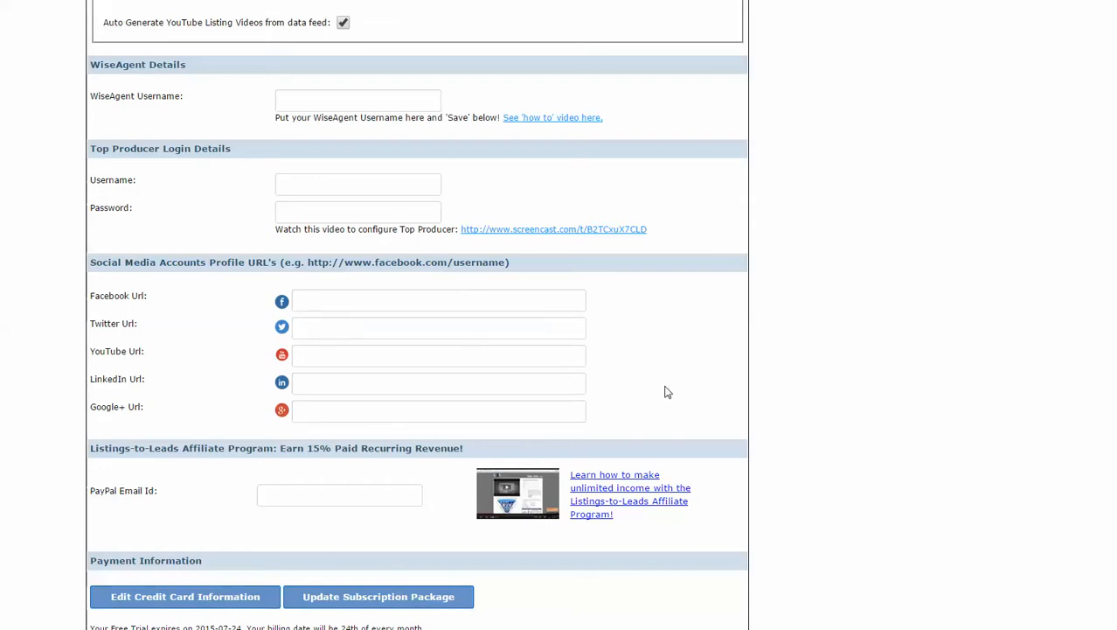
pyautogui.scroll(-2, 667, 390)
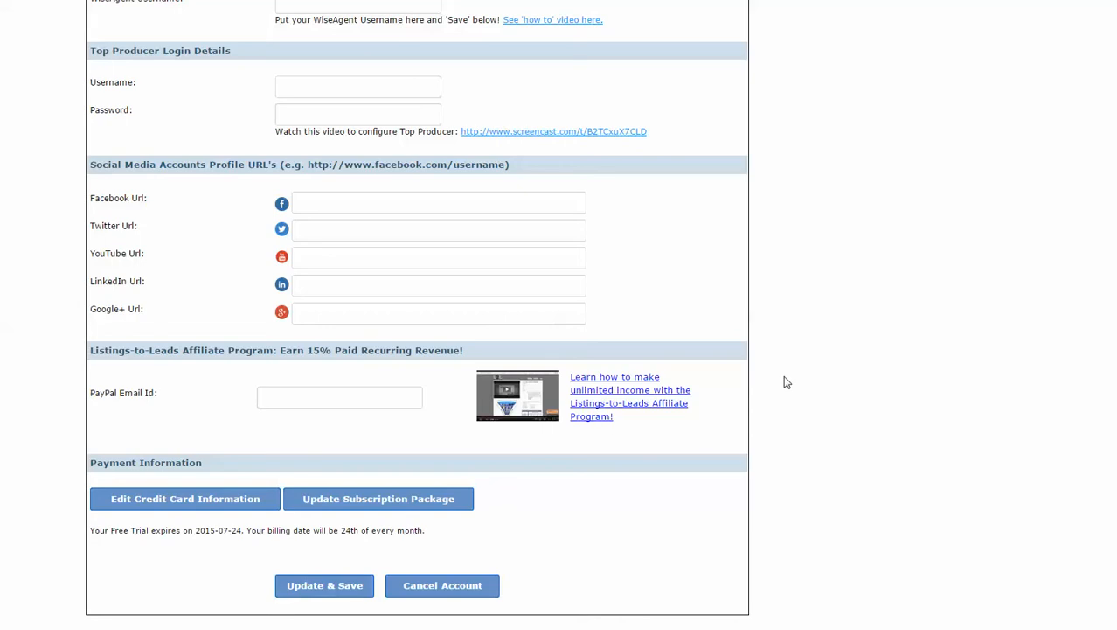
pyautogui.scroll(20, 784, 382)
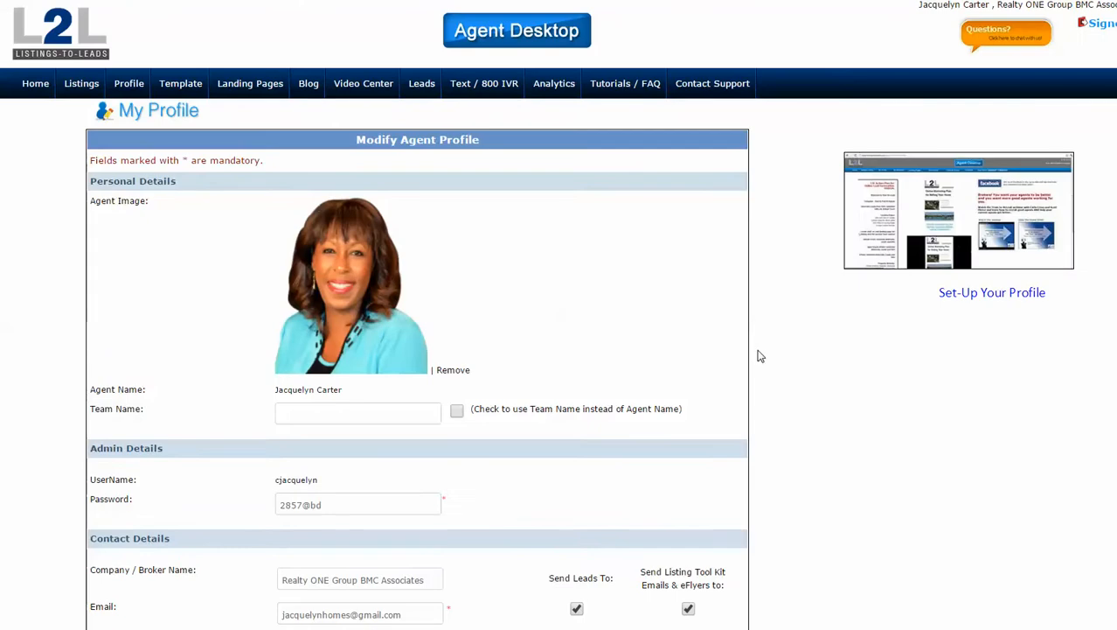
# Show the My Template page with the Realty ONE Group logo, banner and landing page banner.
pyautogui.click(178, 85)
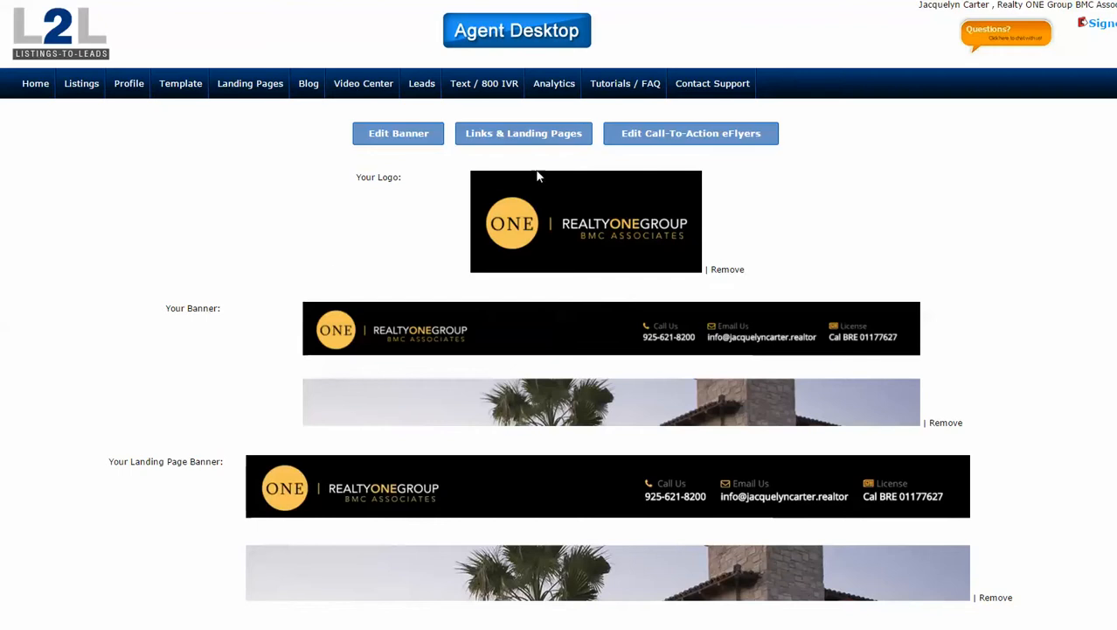
# Open the Lead Gen Links settings and start a note on the second direct link.
pyautogui.click(510, 137)
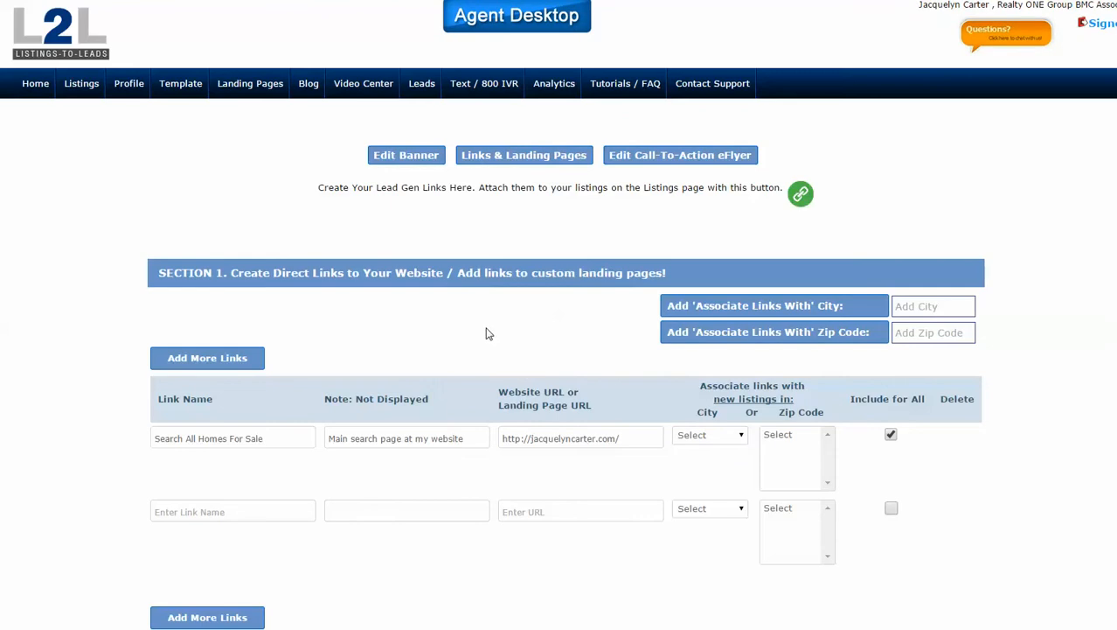
pyautogui.scroll(-1, 488, 333)
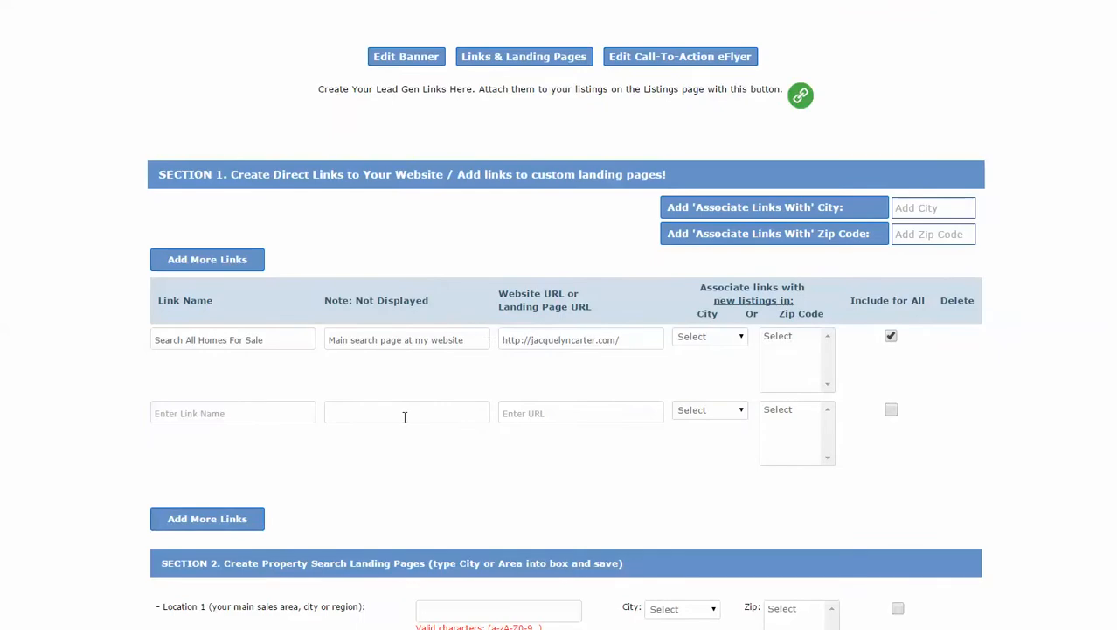
pyautogui.click(451, 417)
pyautogui.scroll(-2, 436, 419)
pyautogui.scroll(1, 374, 268)
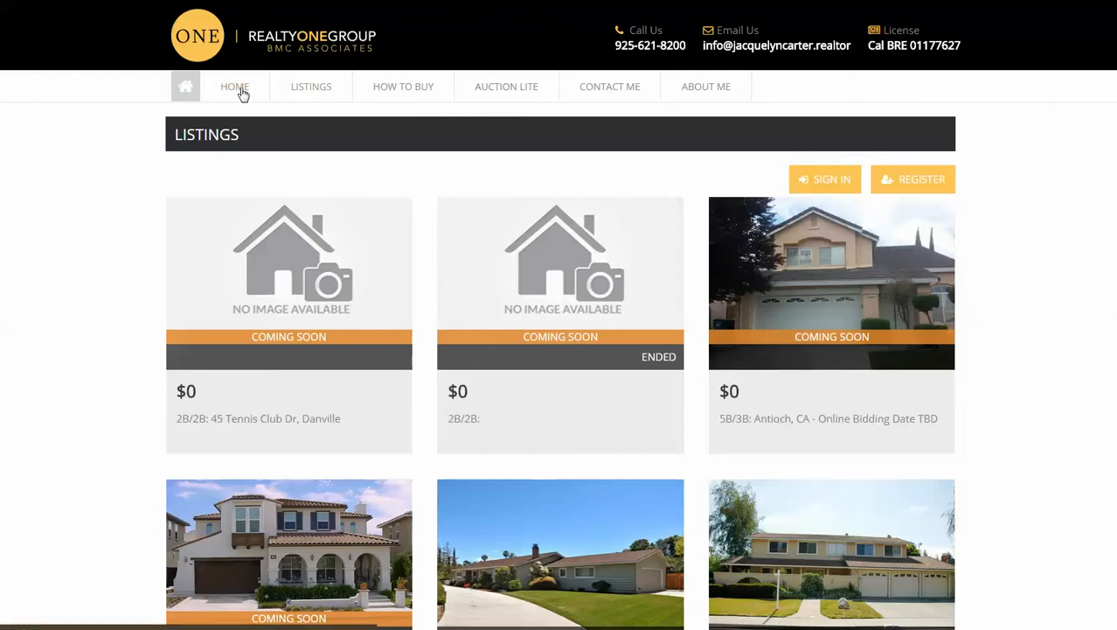
# From the website home page, search Walnut Creek homes via the 'walnut' suggestion, getting 100 results.
pyautogui.click(237, 92)
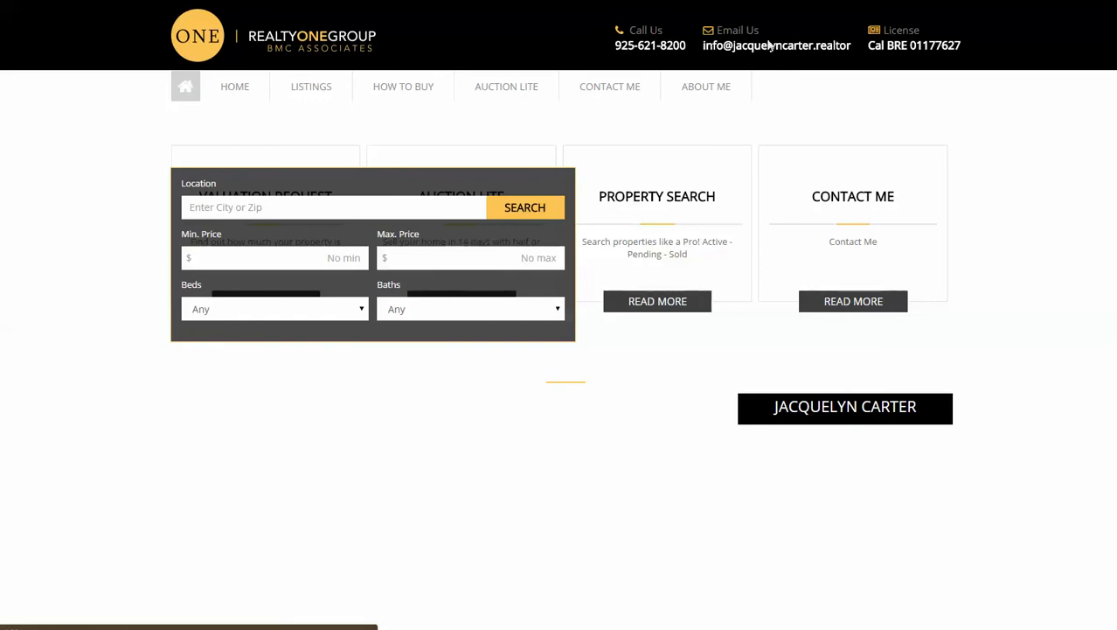
pyautogui.scroll(-5, 882, 273)
pyautogui.scroll(5, 837, 257)
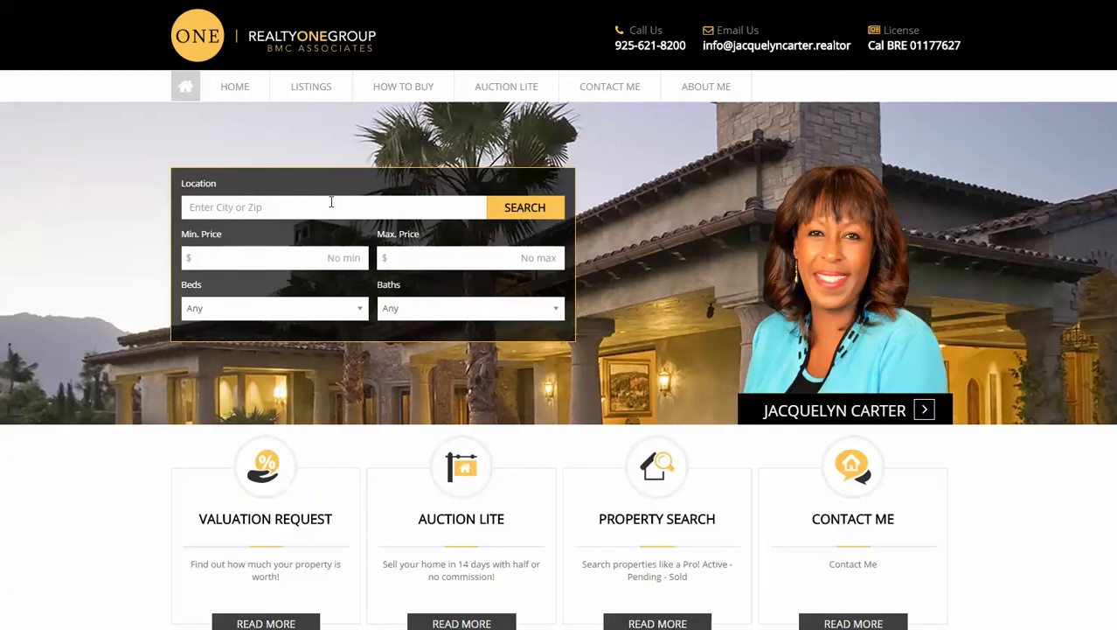
pyautogui.click(331, 202)
pyautogui.write('walnut')
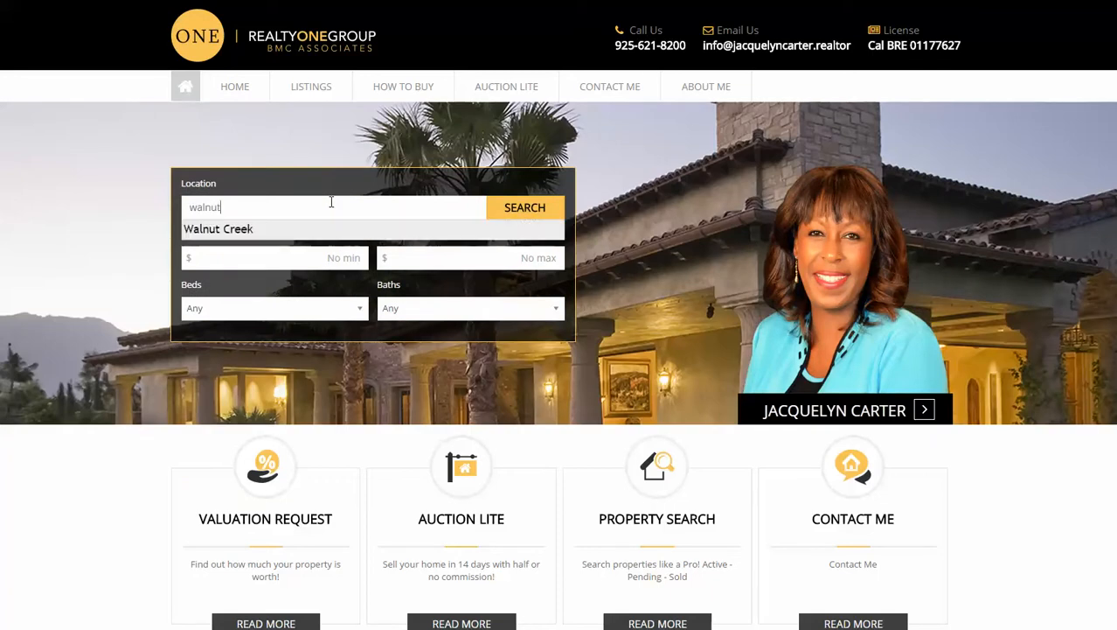
pyautogui.press('Down')
pyautogui.press('Return')
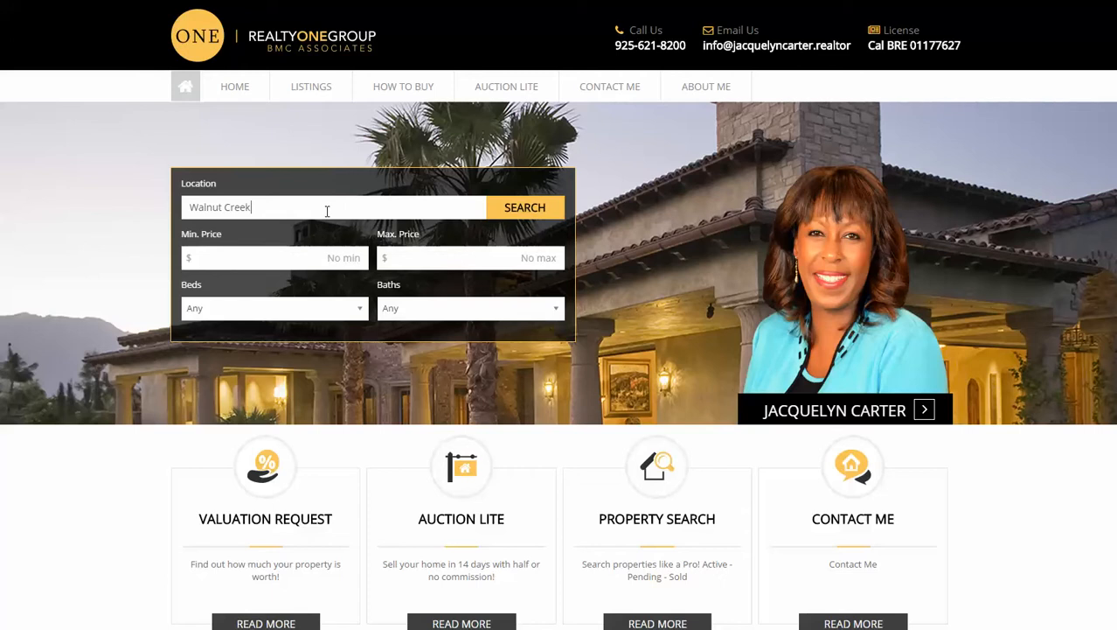
pyautogui.click(515, 205)
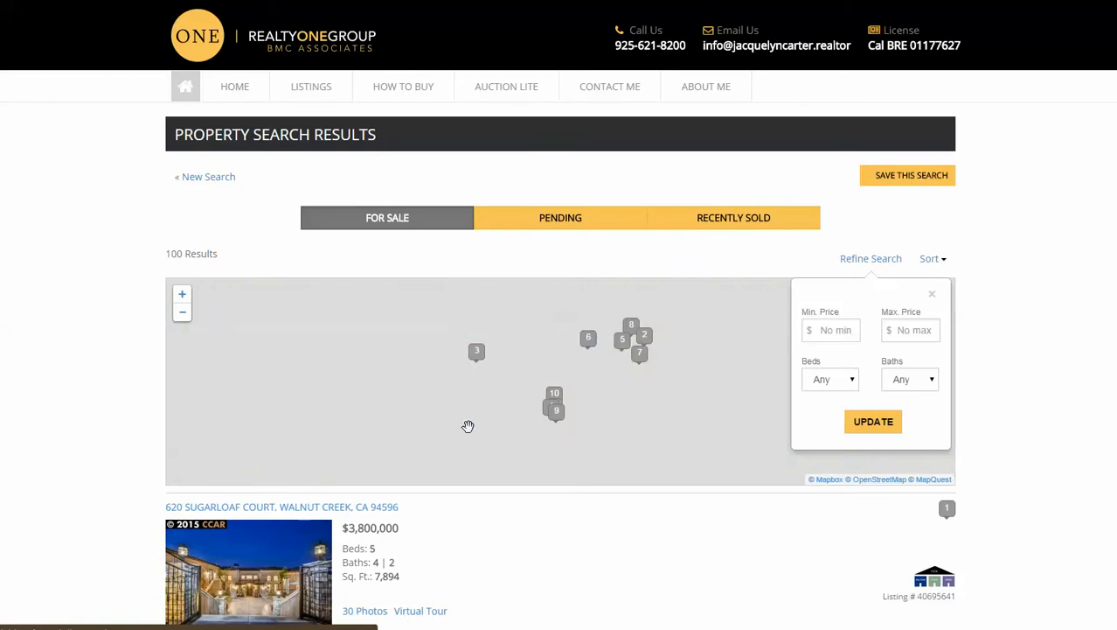
pyautogui.scroll(-2, 467, 454)
pyautogui.scroll(-3, 479, 469)
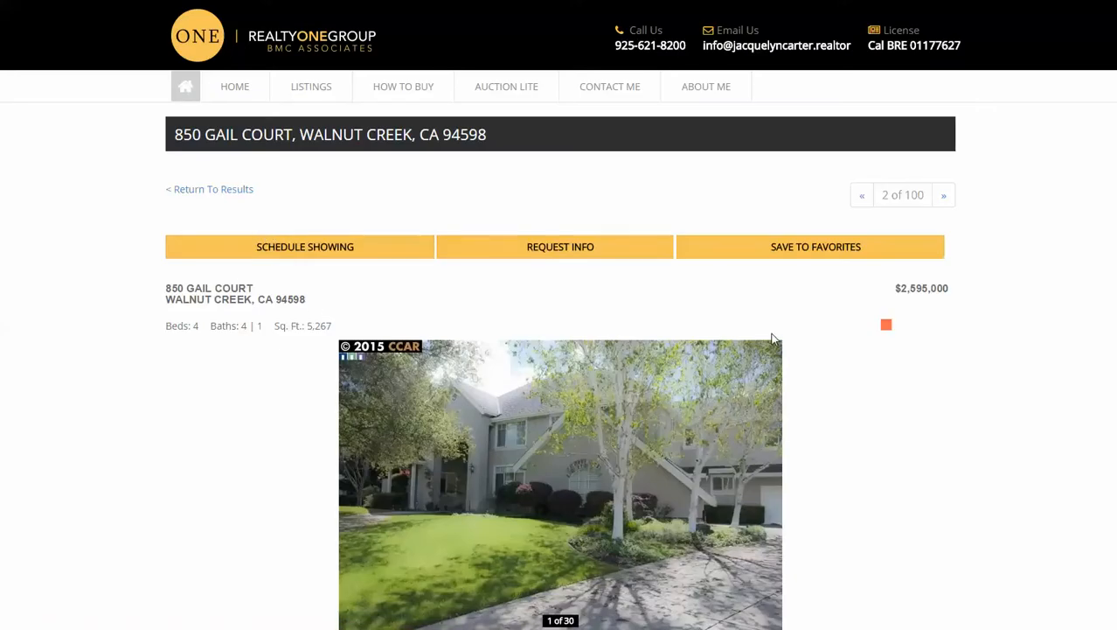
pyautogui.scroll(-3, 773, 339)
pyautogui.scroll(-1, 773, 339)
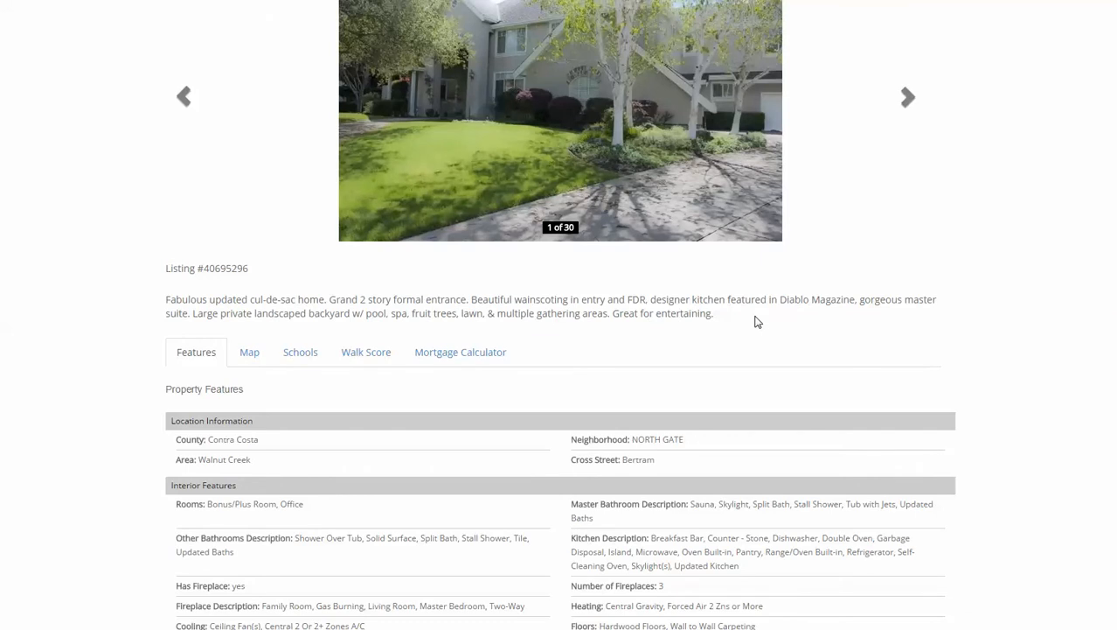
pyautogui.scroll(4, 874, 180)
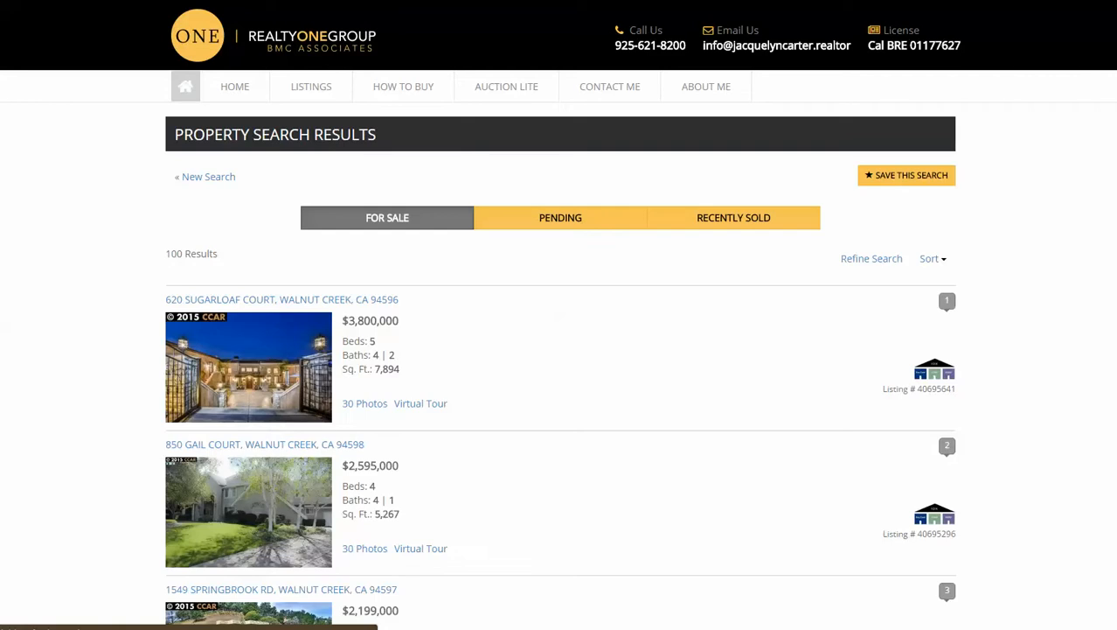
pyautogui.scroll(-3, 560, 350)
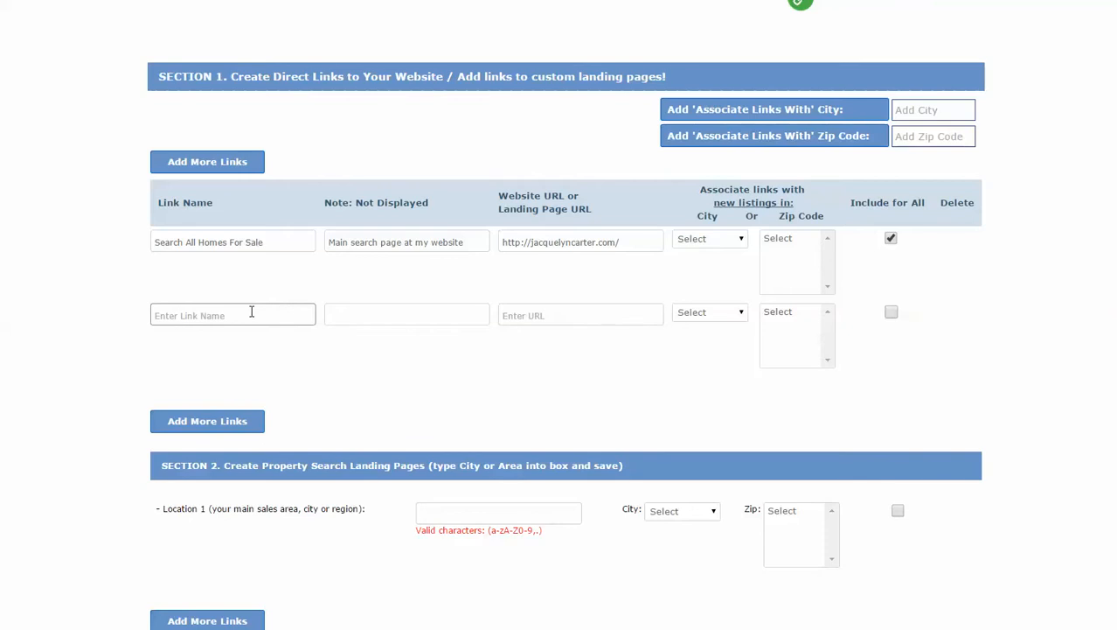
# Add third and fourth link rows and paste the website URL into links 2, 3 and 4.
pyautogui.click(216, 163)
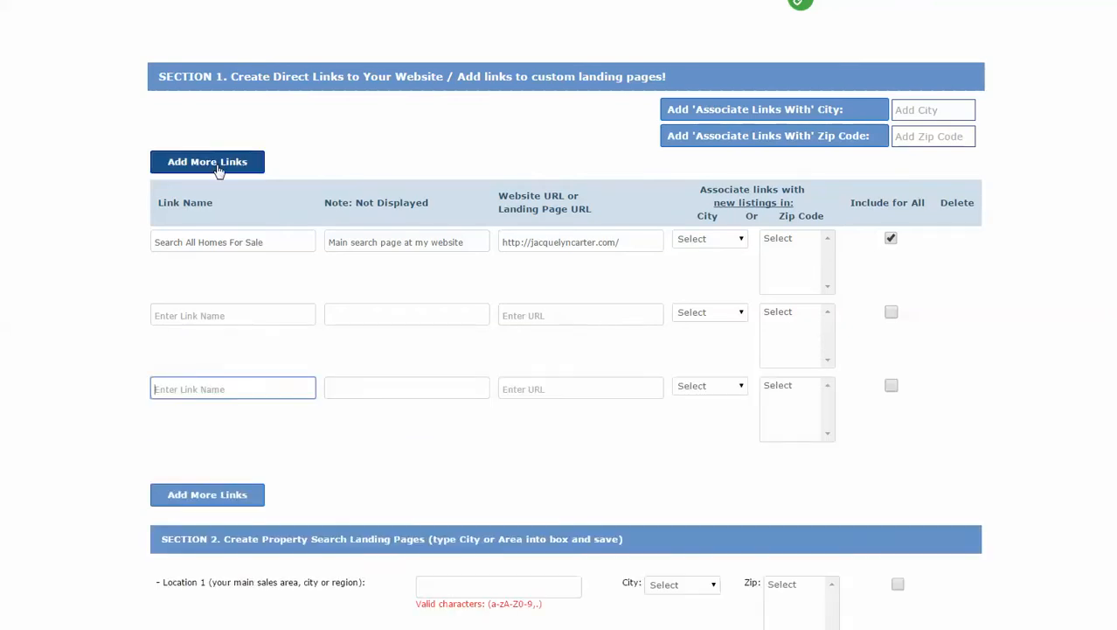
pyautogui.click(218, 166)
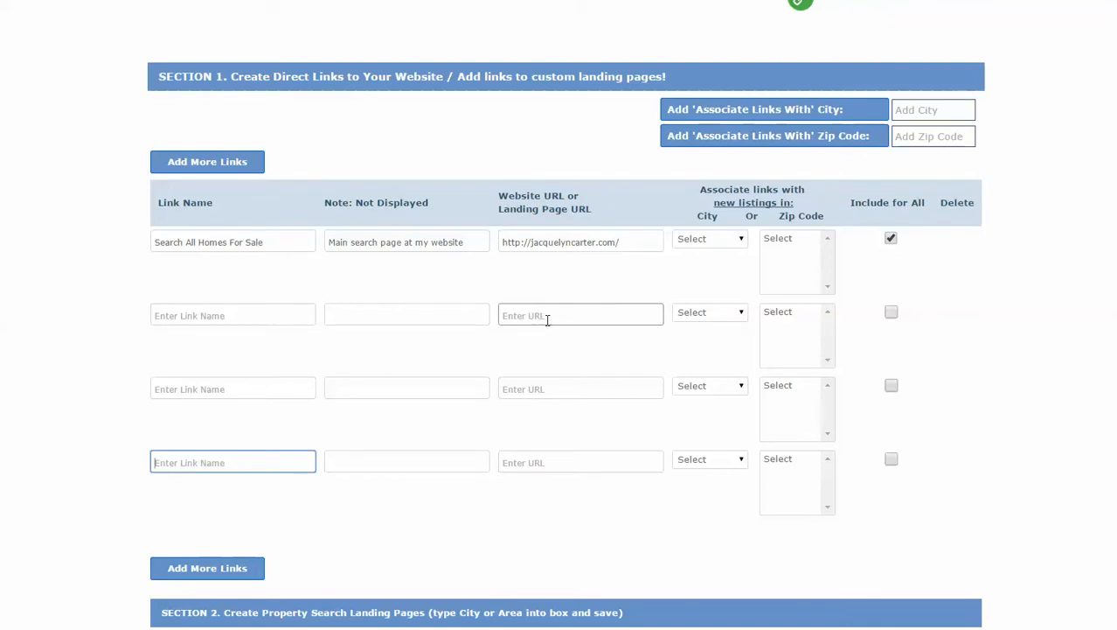
pyautogui.click(261, 319)
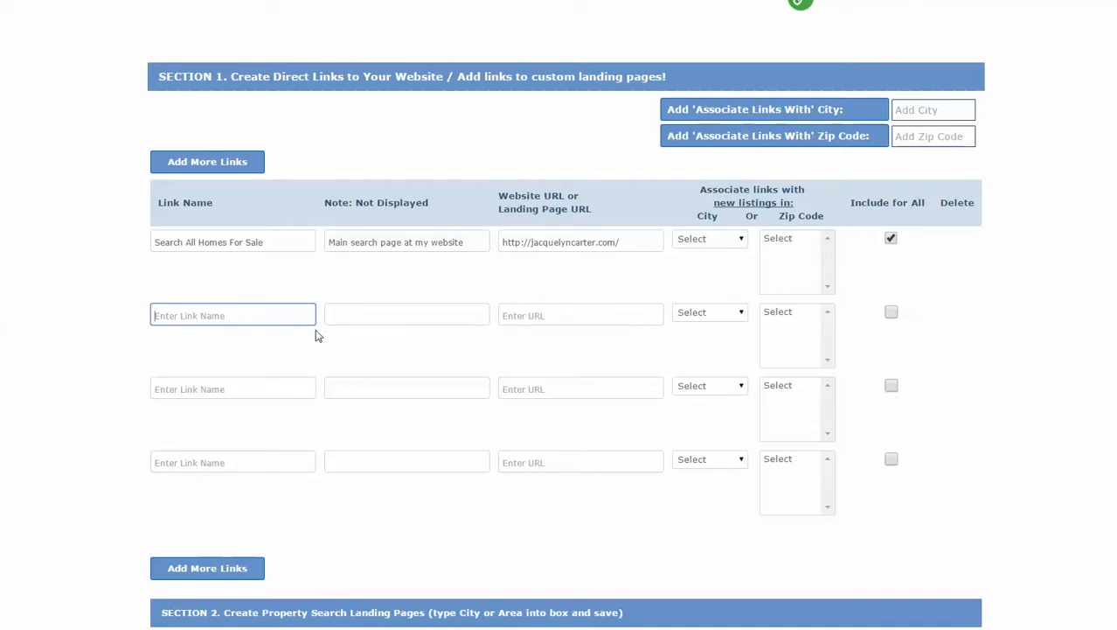
pyautogui.click(567, 313)
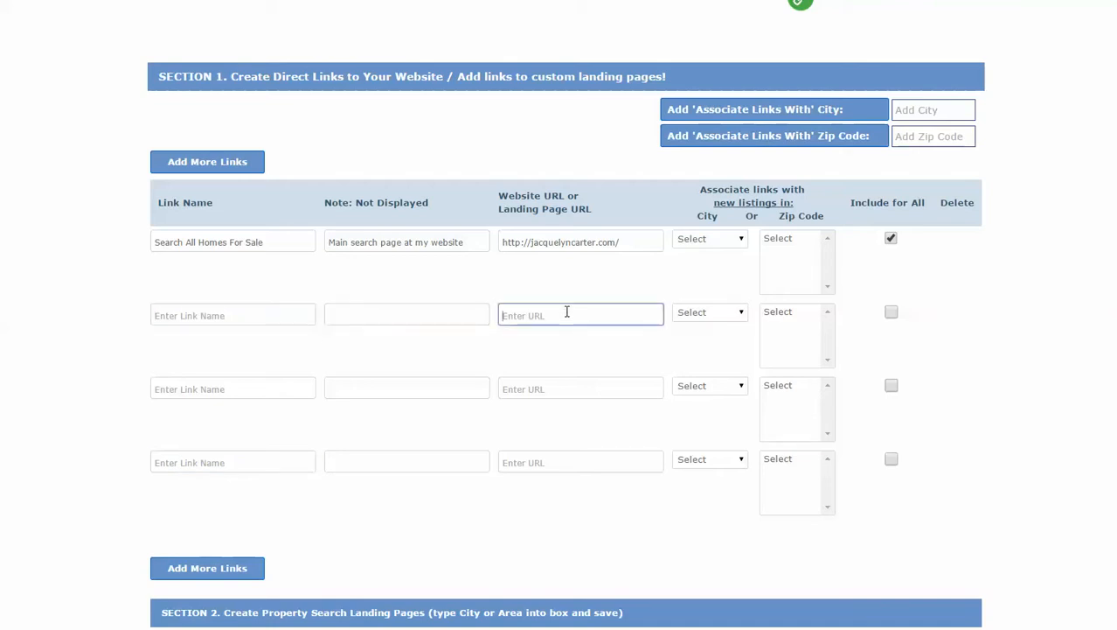
pyautogui.click(551, 385)
pyautogui.click(556, 458)
pyautogui.click(223, 313)
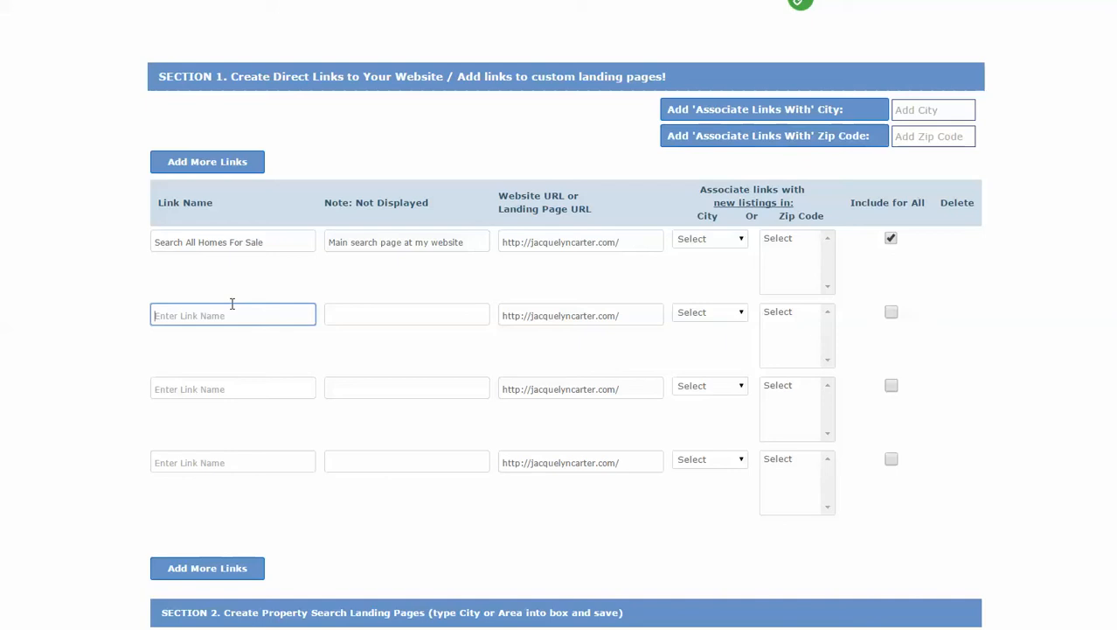
# Enter 'Oakland Homes For Sale' as link 2's name, add city Oakland, and check link 2's City dropdown.
pyautogui.write('Oakland Homes For Sale')
pyautogui.click(934, 107)
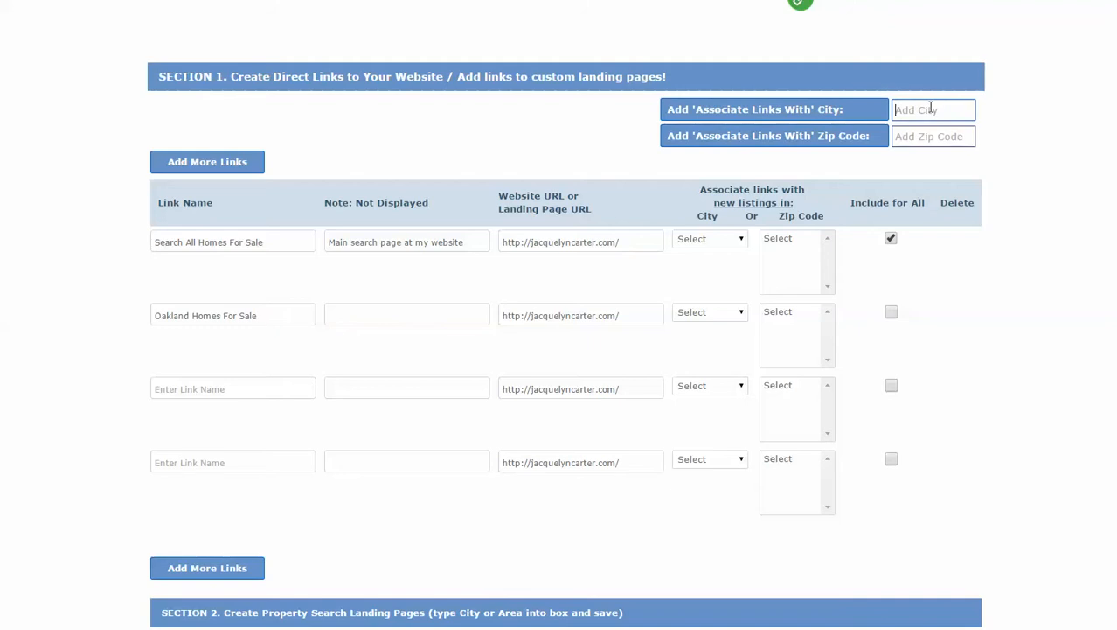
pyautogui.write('Oakland')
pyautogui.click(765, 109)
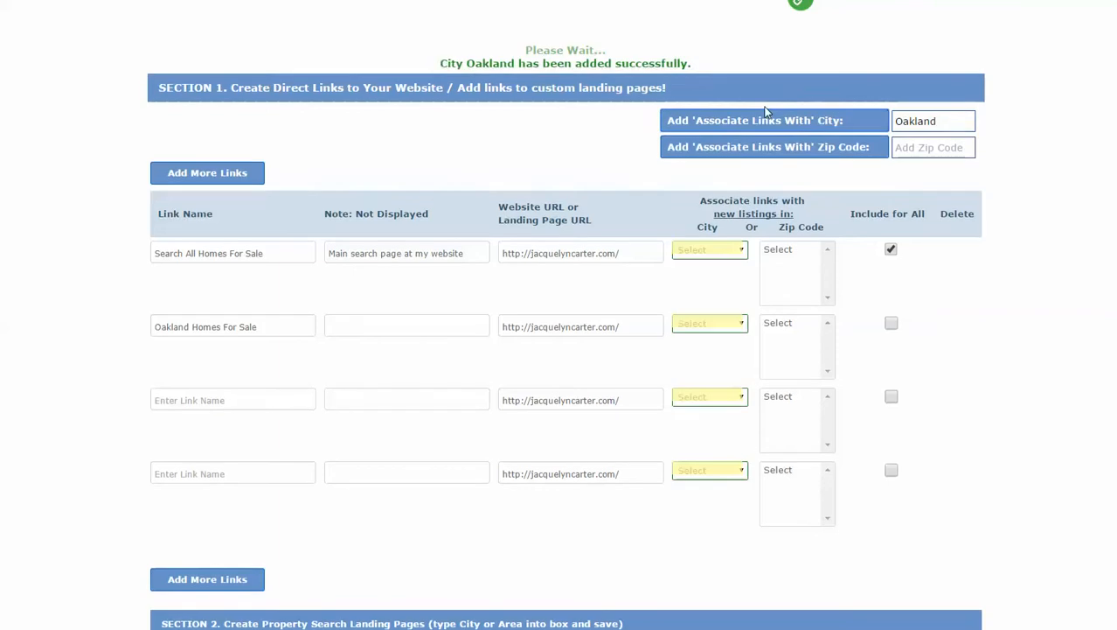
pyautogui.click(743, 325)
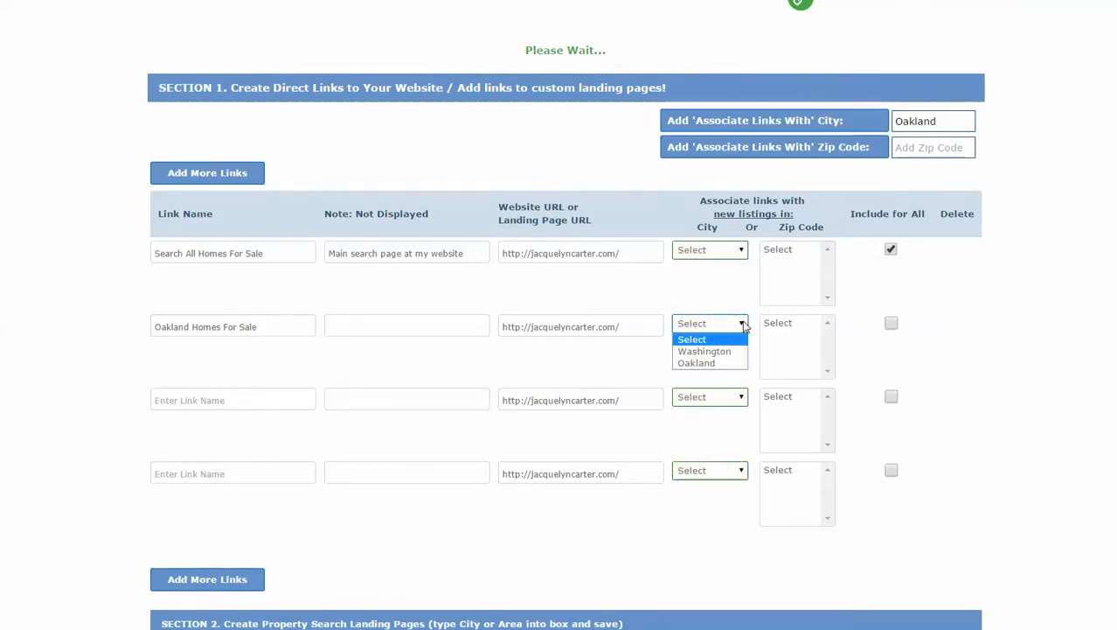
pyautogui.click(1005, 331)
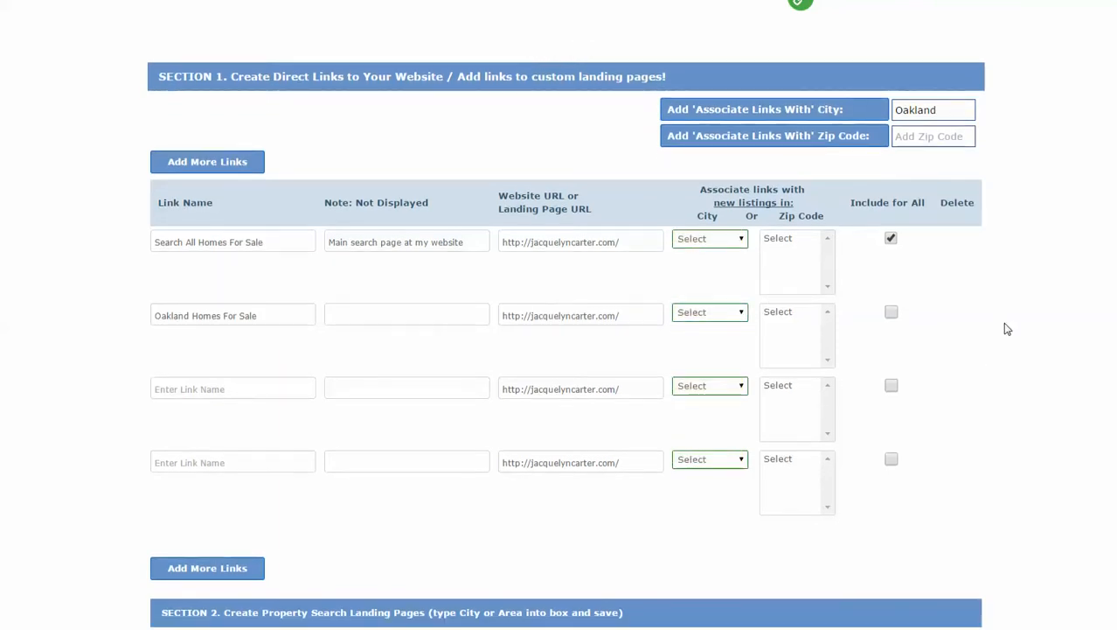
# Name the third link 'Crestmont Homes For Sale' and the fourth link 'Rockridge Homes For Sale'.
pyautogui.click(220, 390)
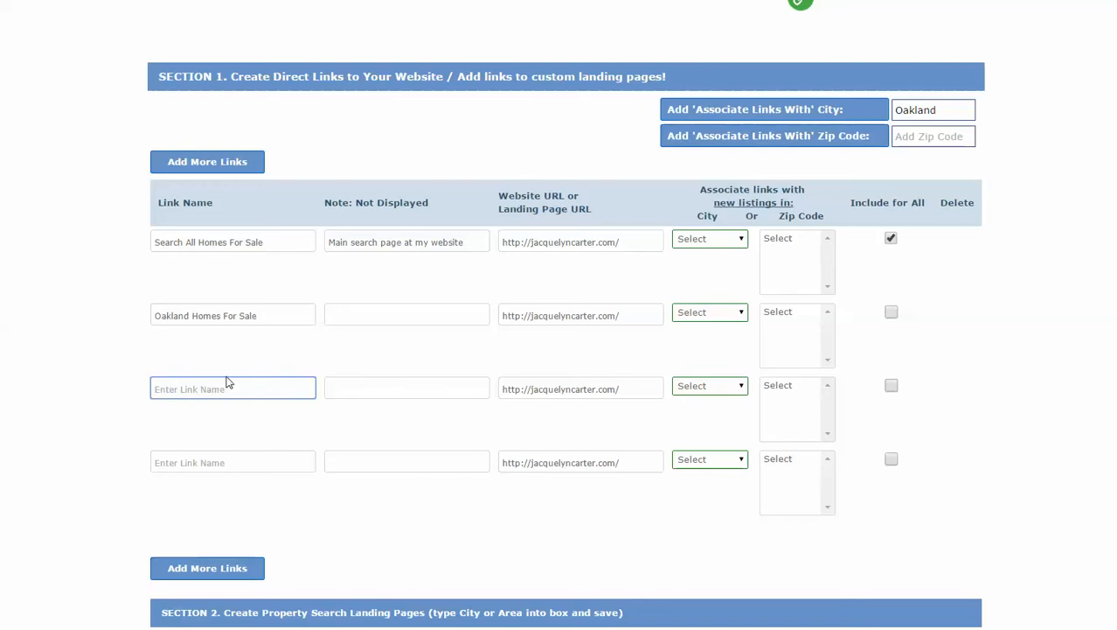
pyautogui.write('Crestmont Homes For Sale')
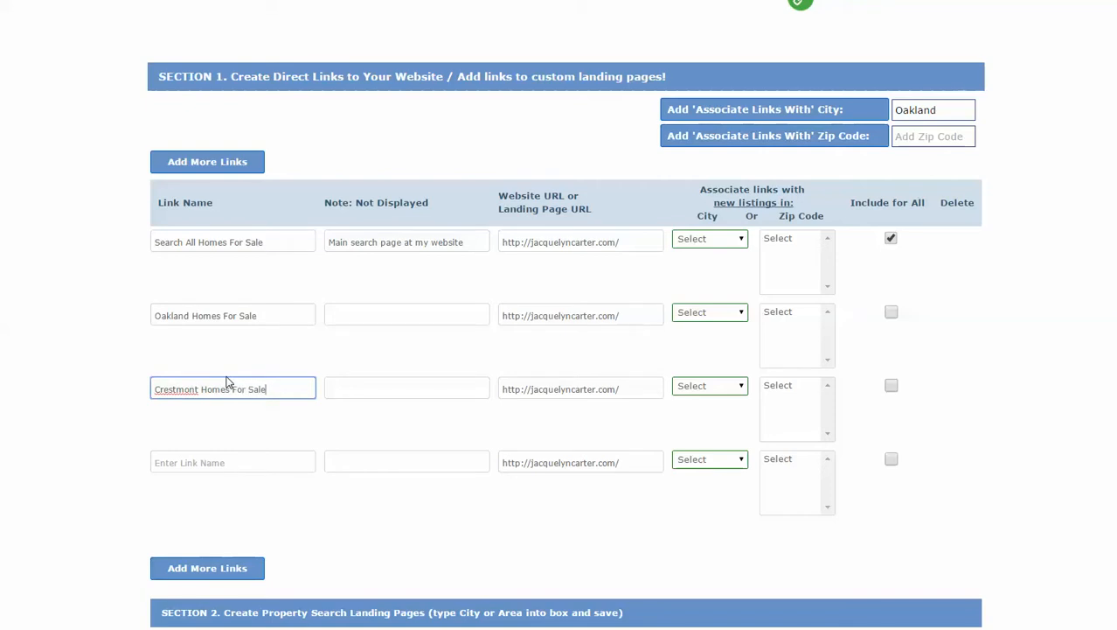
pyautogui.click(249, 459)
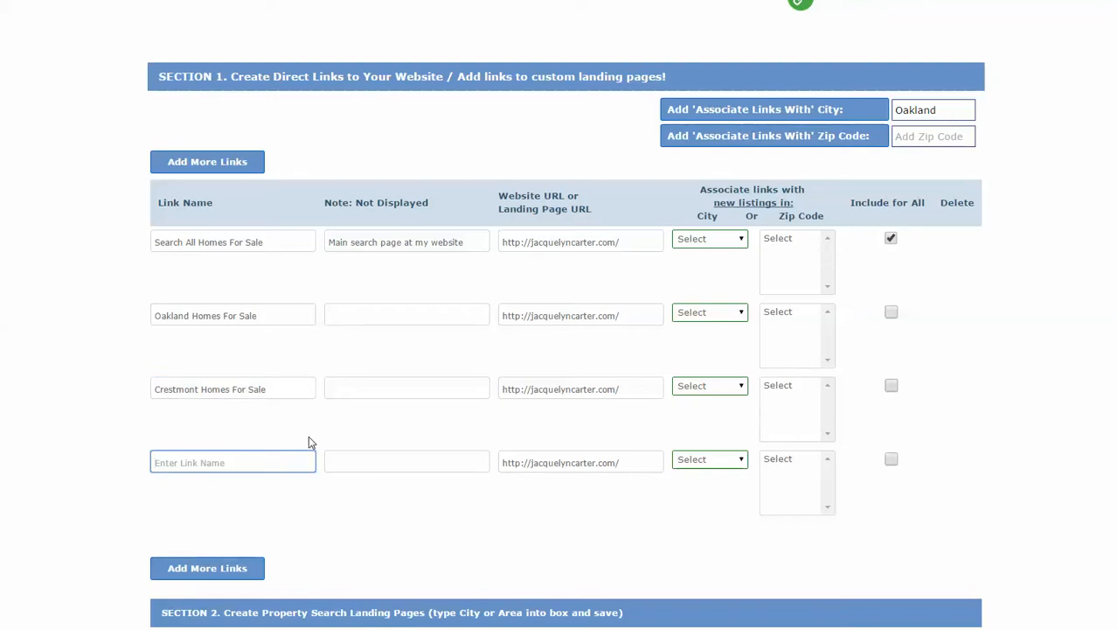
pyautogui.write('Rock')
pyautogui.write('red')
pyautogui.press('BackSpace')
pyautogui.press('BackSpace')
pyautogui.press('BackSpace')
pyautogui.write('ridge Homes For Sale')
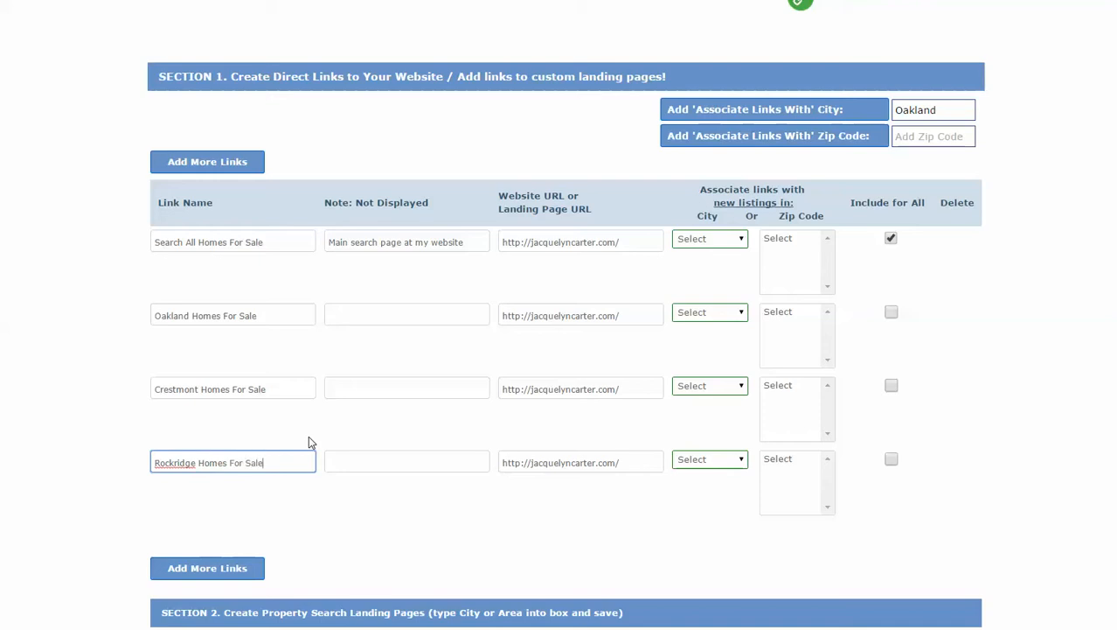
pyautogui.click(720, 314)
# Set the city of the Oakland Homes For Sale and Crestmont links to Oakland.
pyautogui.click(719, 352)
pyautogui.click(721, 393)
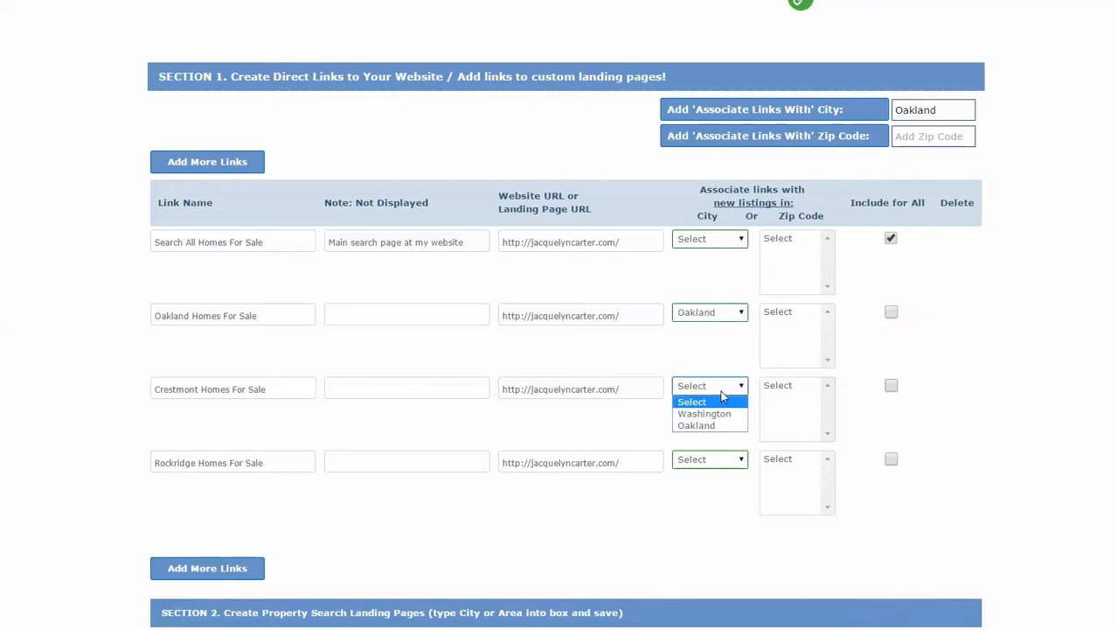
pyautogui.click(719, 425)
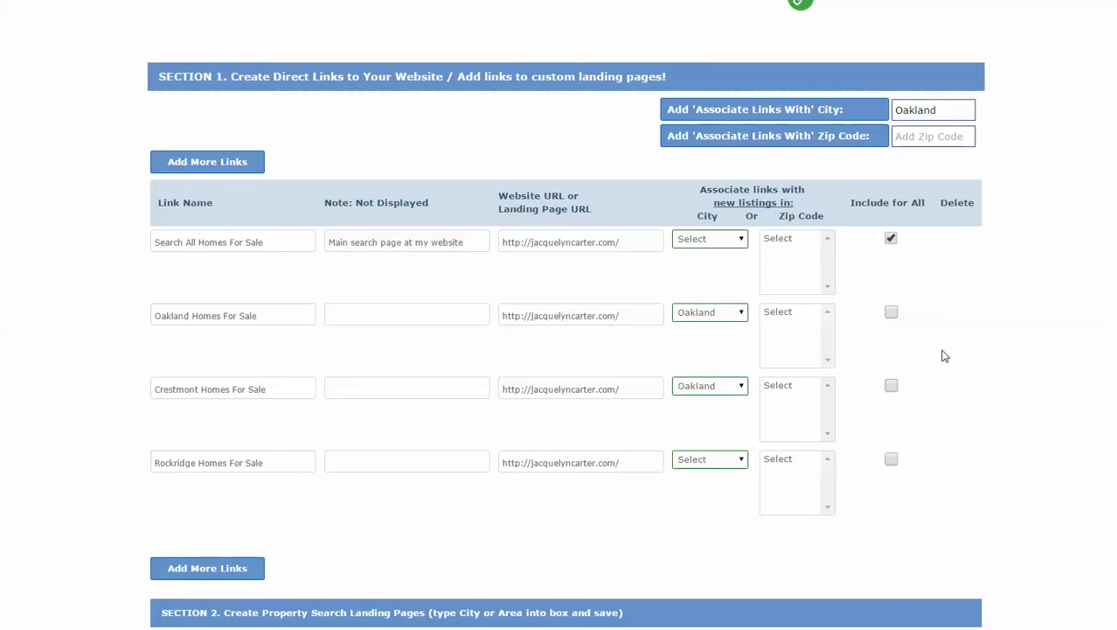
# Uncheck 'Homes Close to Where You Work' and 'Avoid Foreclosure' for all listings, then save.
pyautogui.scroll(-3, 945, 355)
pyautogui.scroll(-3, 937, 357)
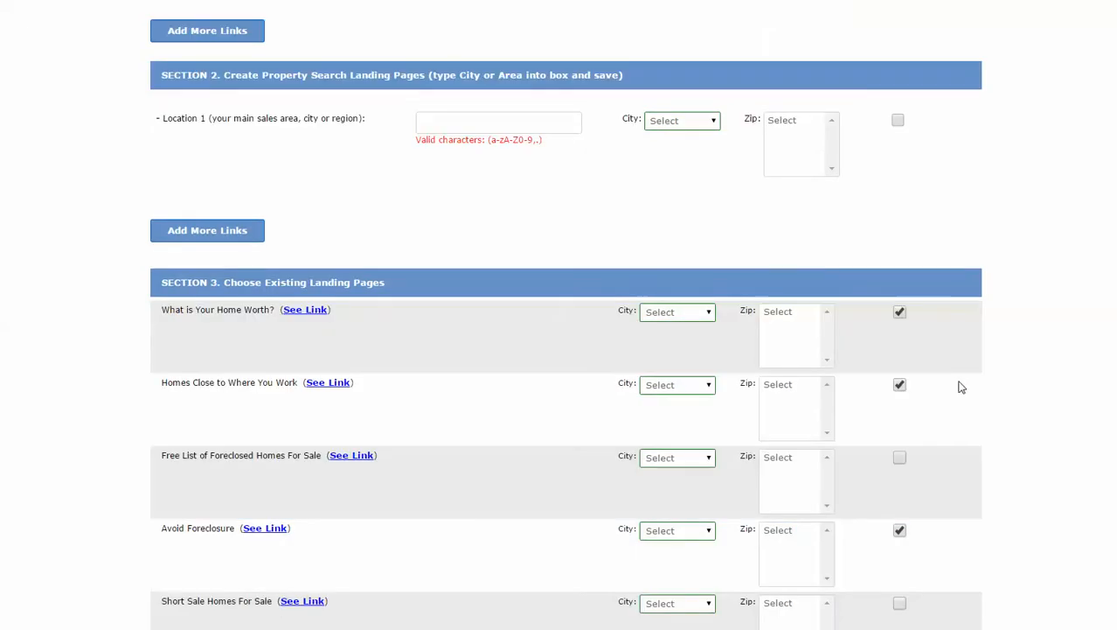
pyautogui.click(898, 385)
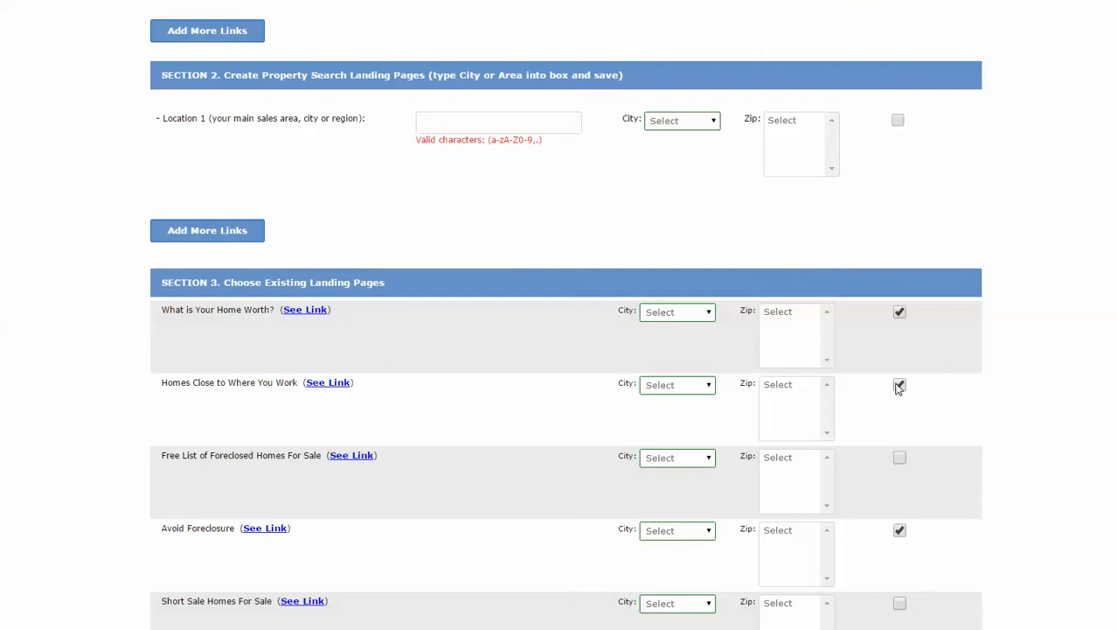
pyautogui.click(900, 530)
pyautogui.scroll(-4, 939, 486)
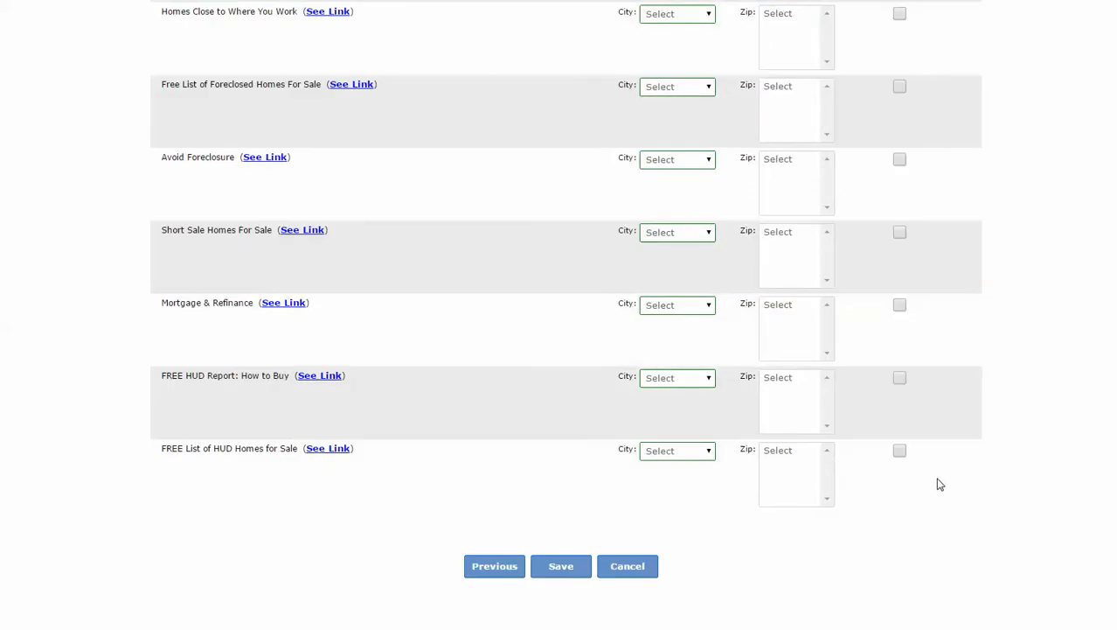
pyautogui.click(565, 568)
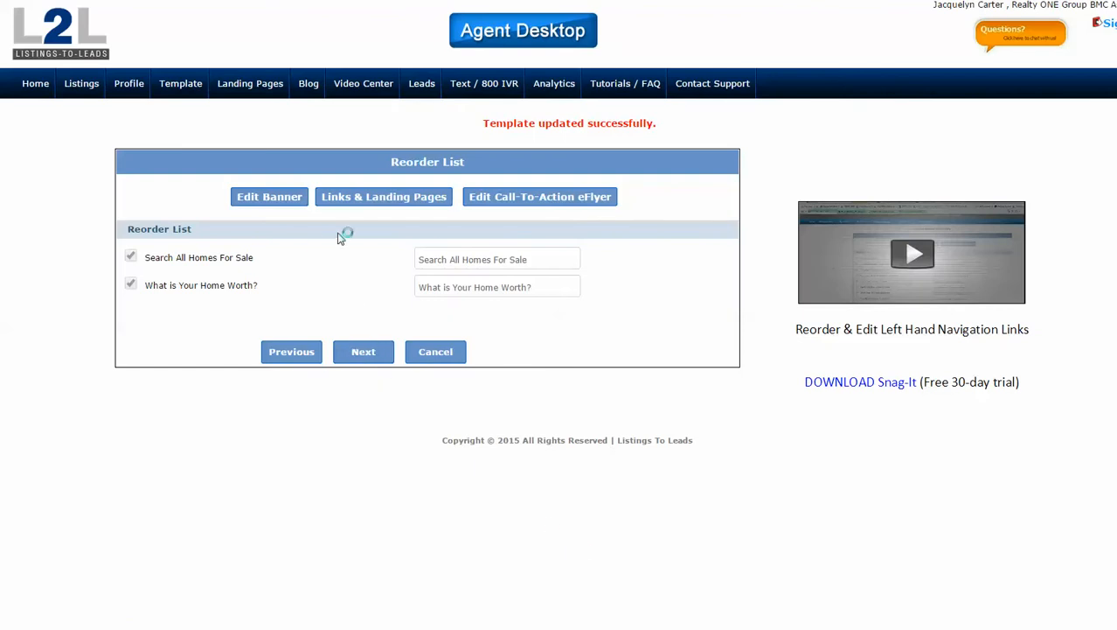
# Return to the Links & Landing Pages editor and scroll to the Section 1 link rows.
pyautogui.click(377, 201)
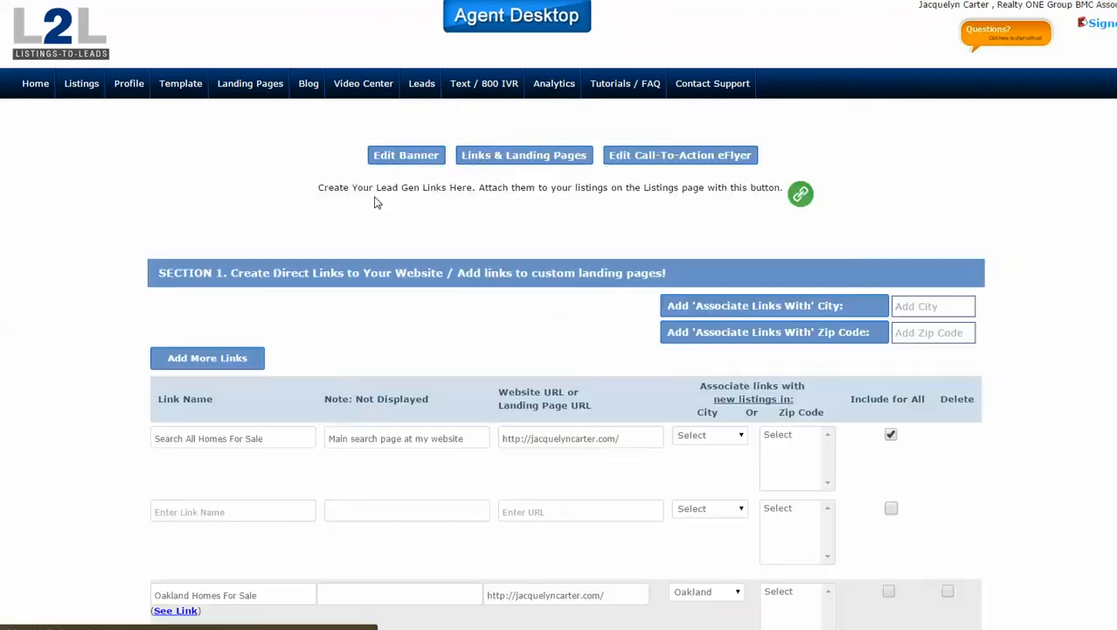
pyautogui.scroll(-3, 112, 298)
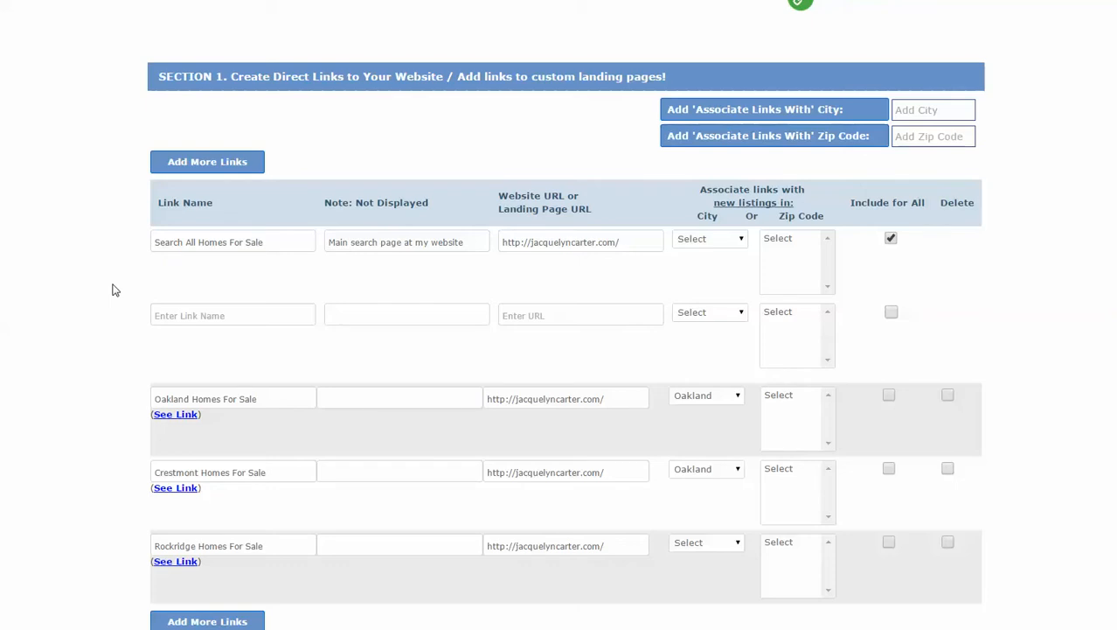
# Add link 'Oakland Hills Homes For Sale' with the agent's website URL pasted and city Oakland.
pyautogui.click(191, 316)
pyautogui.write('Oakl')
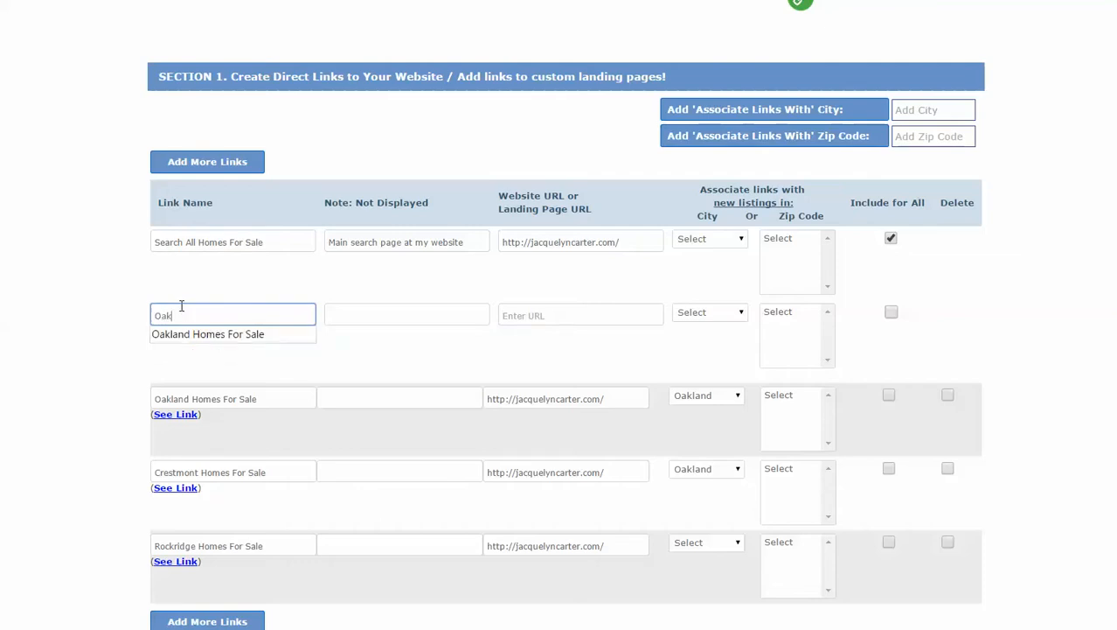
pyautogui.write('and Hills Homes For Sale')
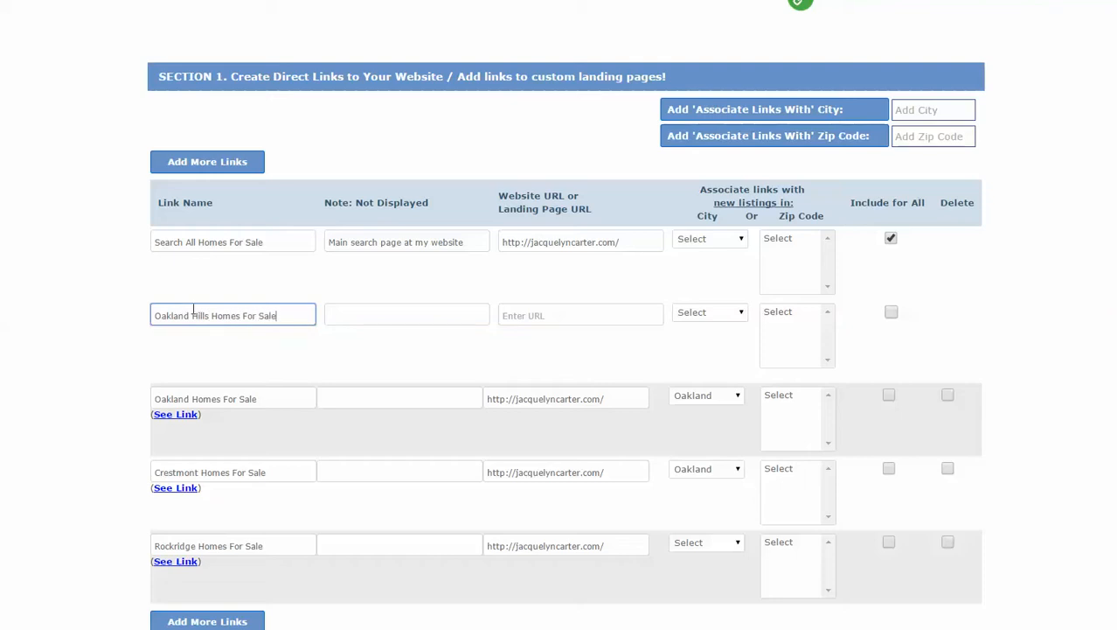
pyautogui.click(582, 310)
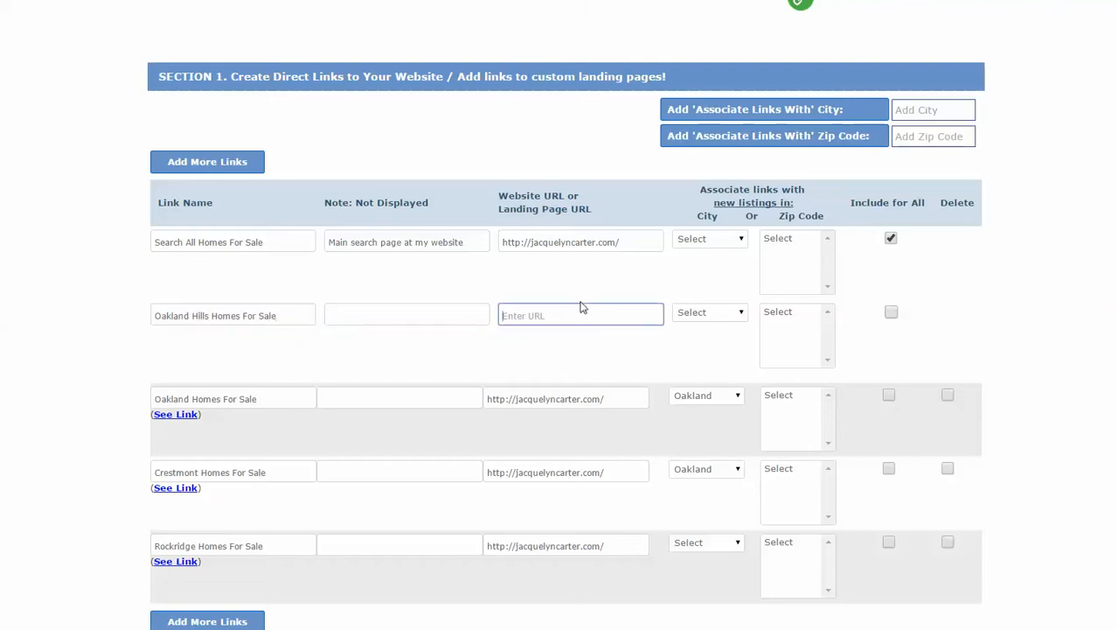
pyautogui.click(741, 312)
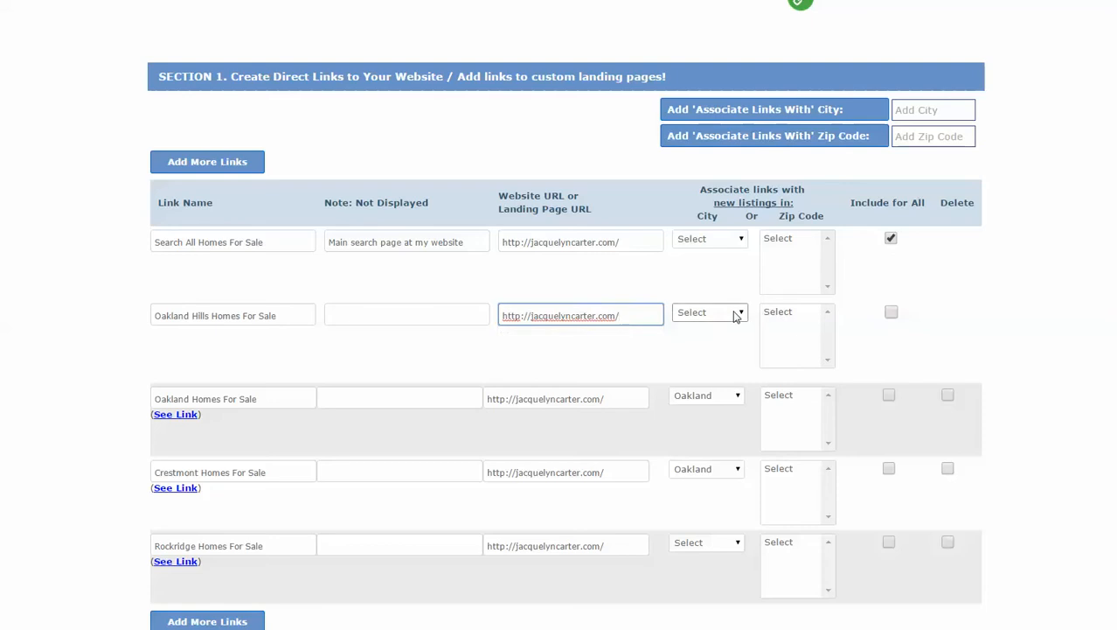
pyautogui.click(713, 341)
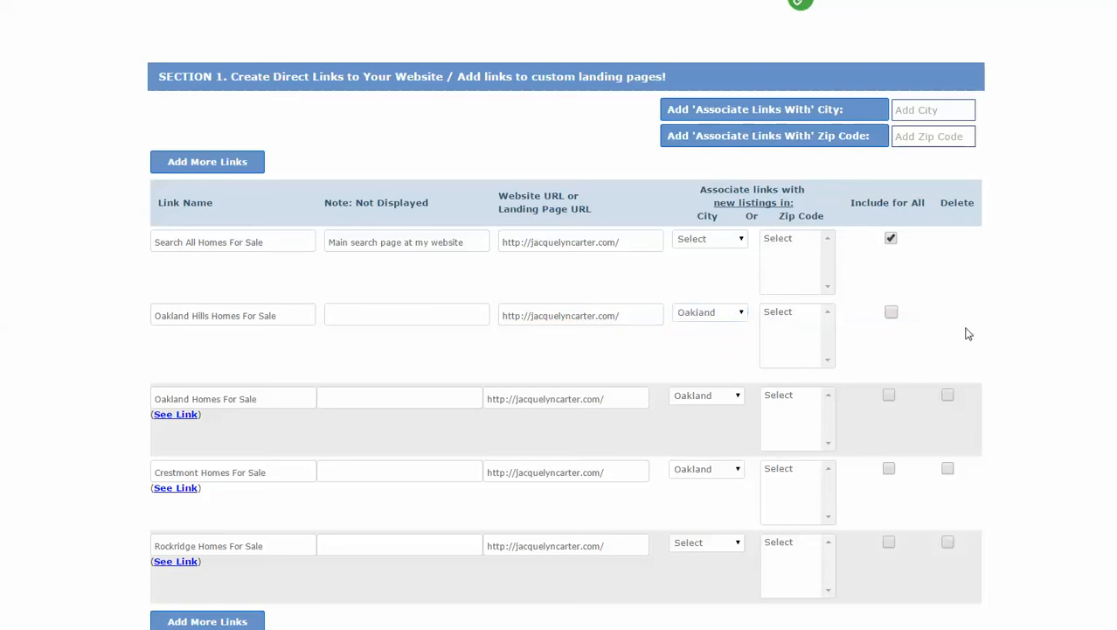
pyautogui.scroll(-10, 955, 322)
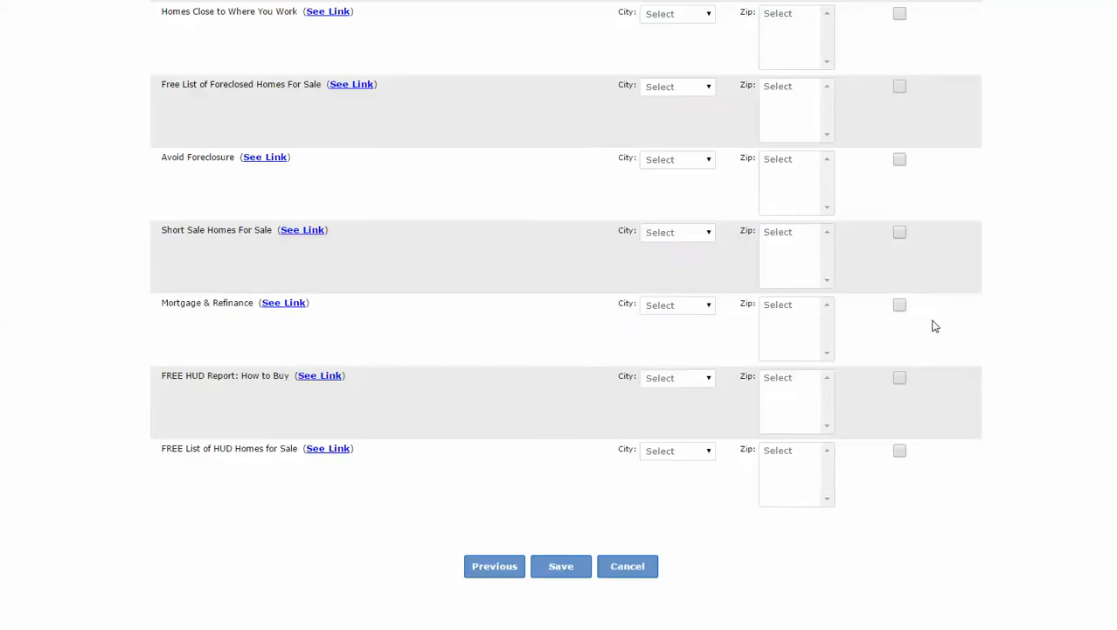
# Save the Oakland Hills link and reopen Links & Landing Pages to check it is listed.
pyautogui.click(581, 566)
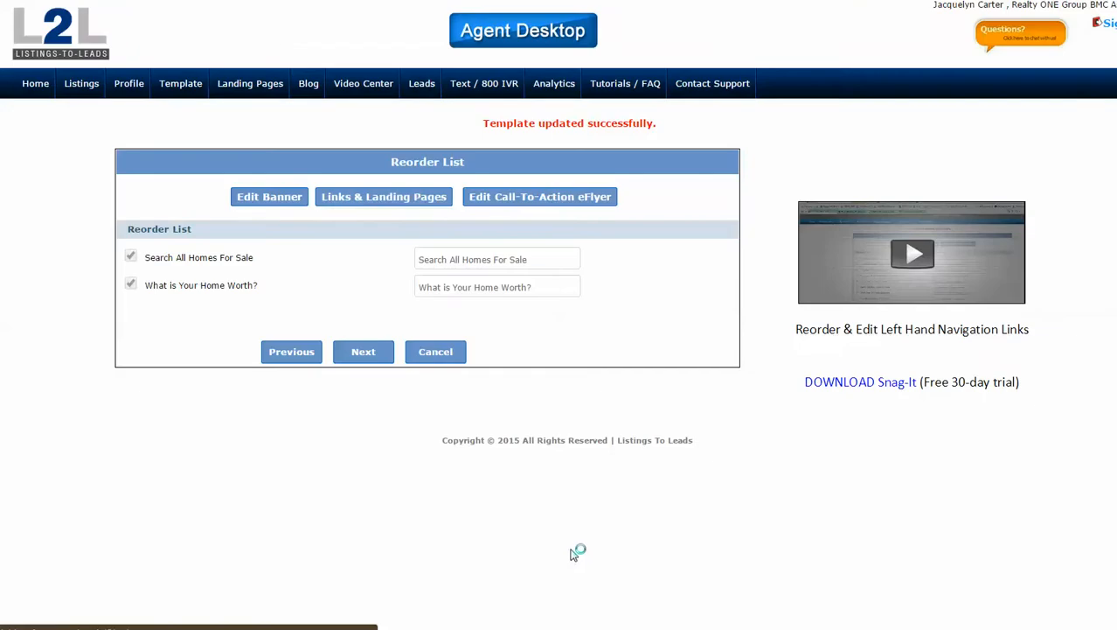
pyautogui.click(342, 198)
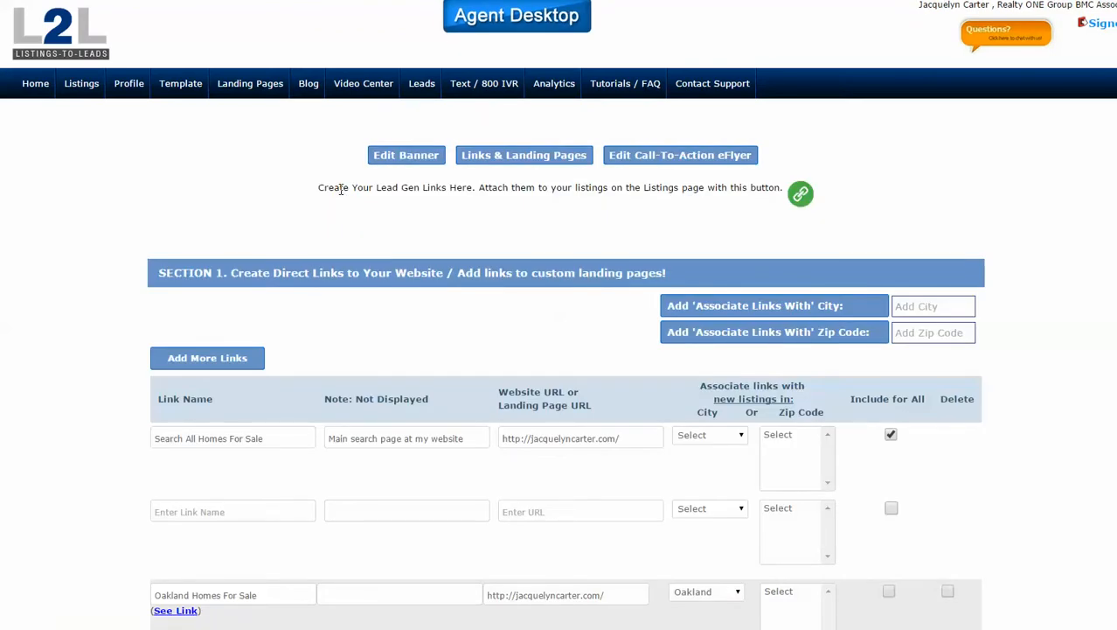
pyautogui.scroll(-6, 422, 375)
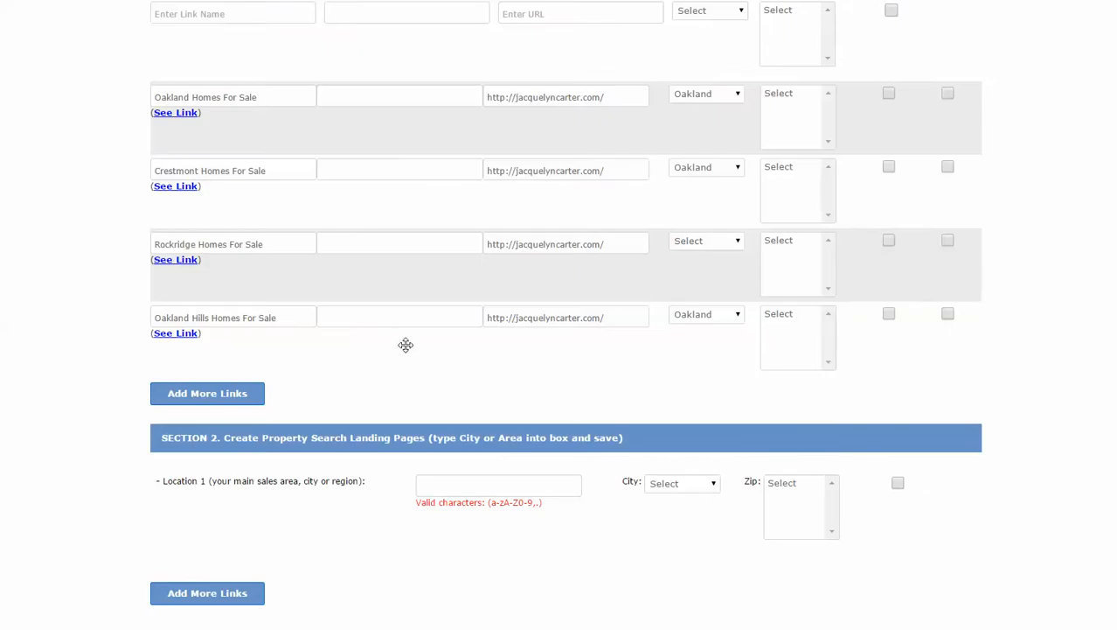
pyautogui.scroll(2, 406, 345)
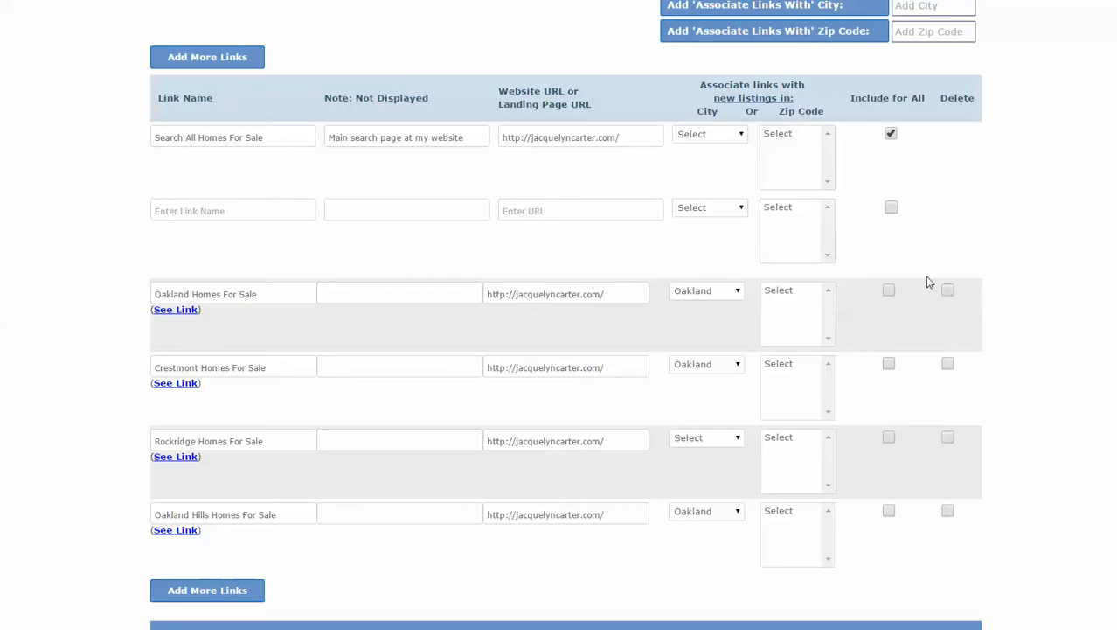
# Save the lead-gen link settings and go to the Listings page.
pyautogui.scroll(-1, 1006, 331)
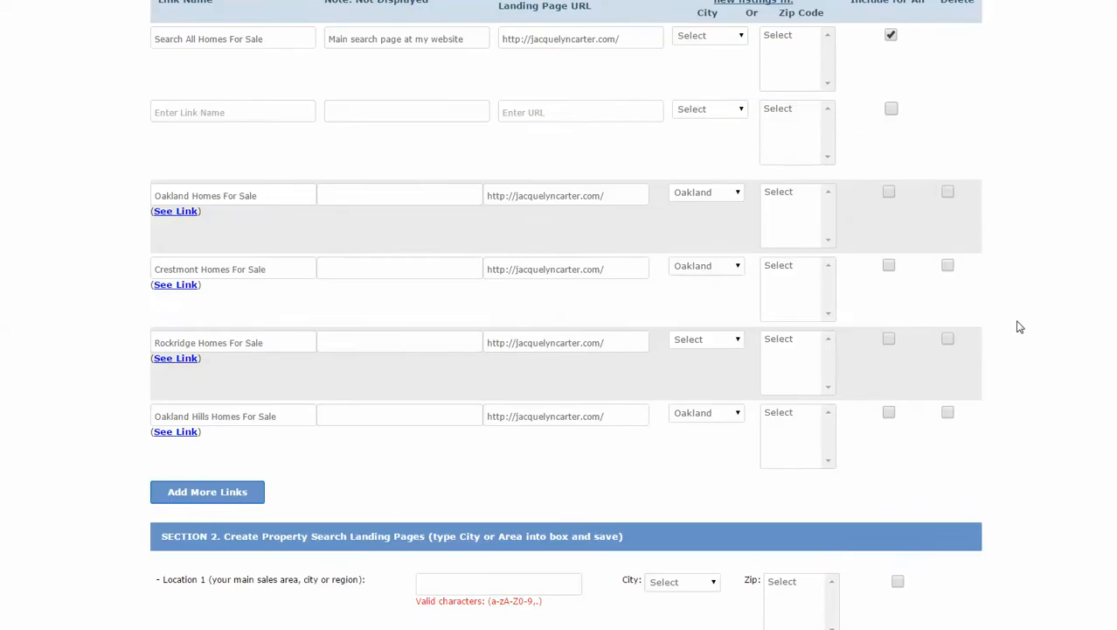
pyautogui.scroll(-2, 1019, 327)
pyautogui.scroll(-2, 1025, 320)
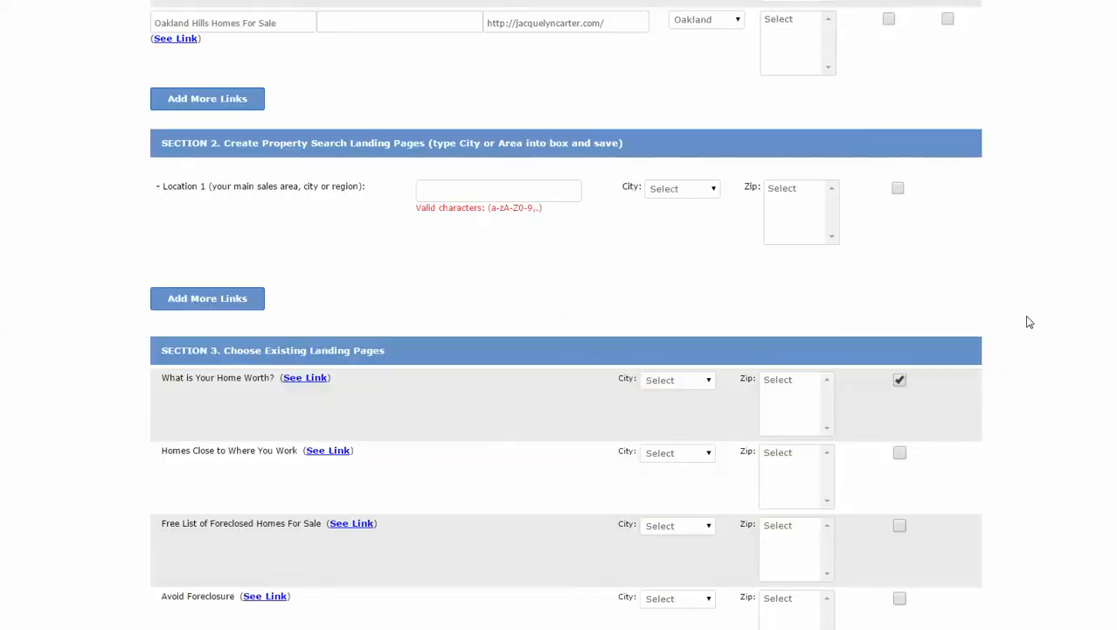
pyautogui.scroll(-1, 1028, 321)
pyautogui.scroll(-1, 1025, 319)
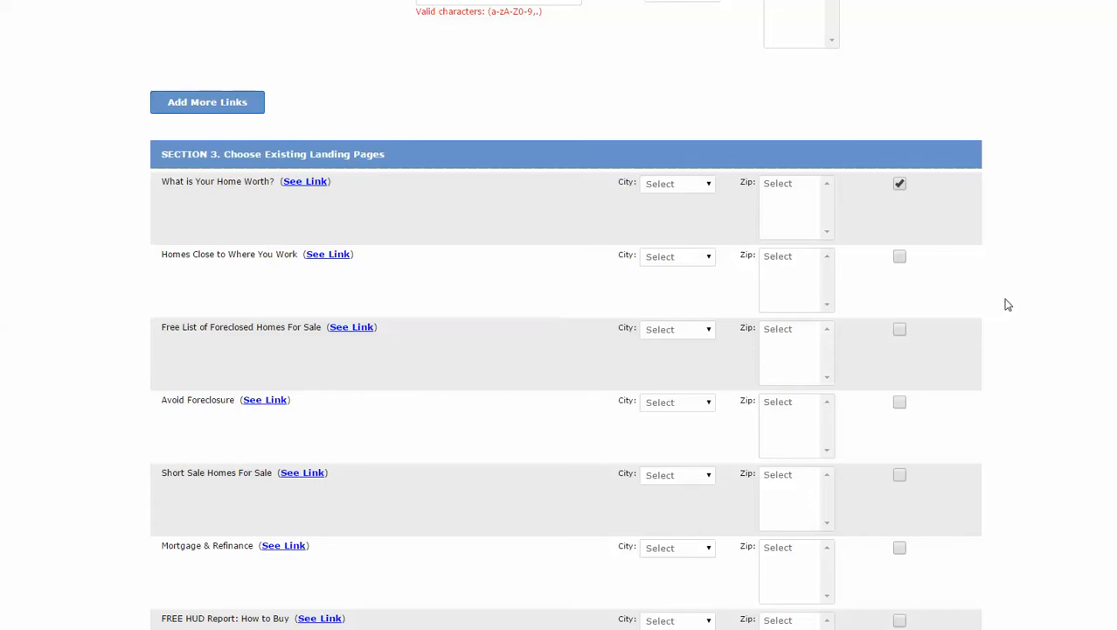
pyautogui.scroll(-1, 1006, 354)
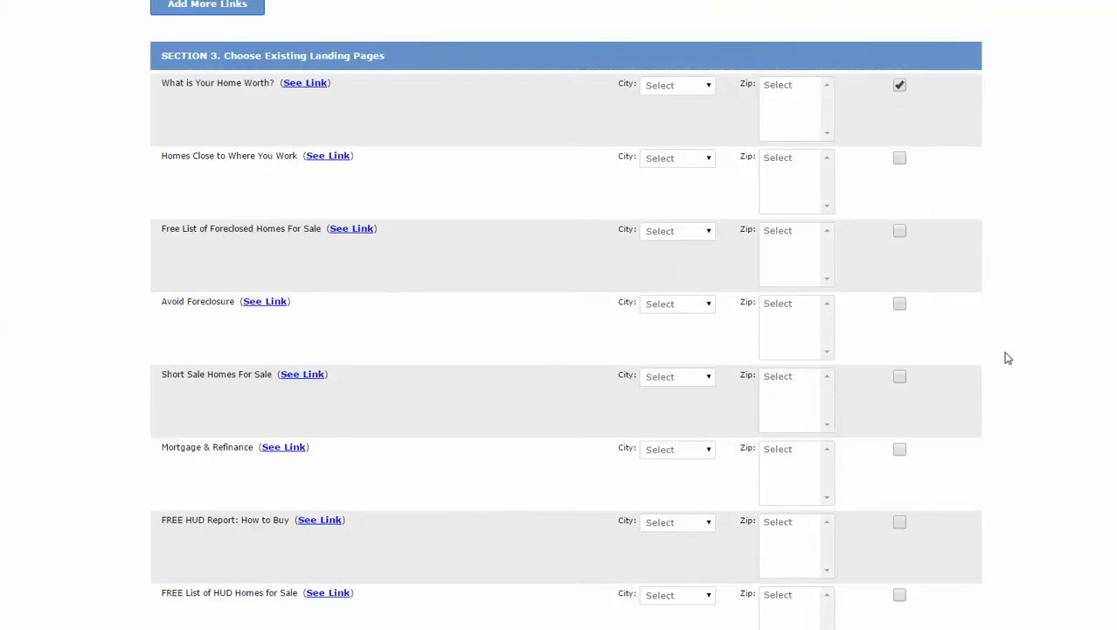
pyautogui.scroll(-2, 1005, 356)
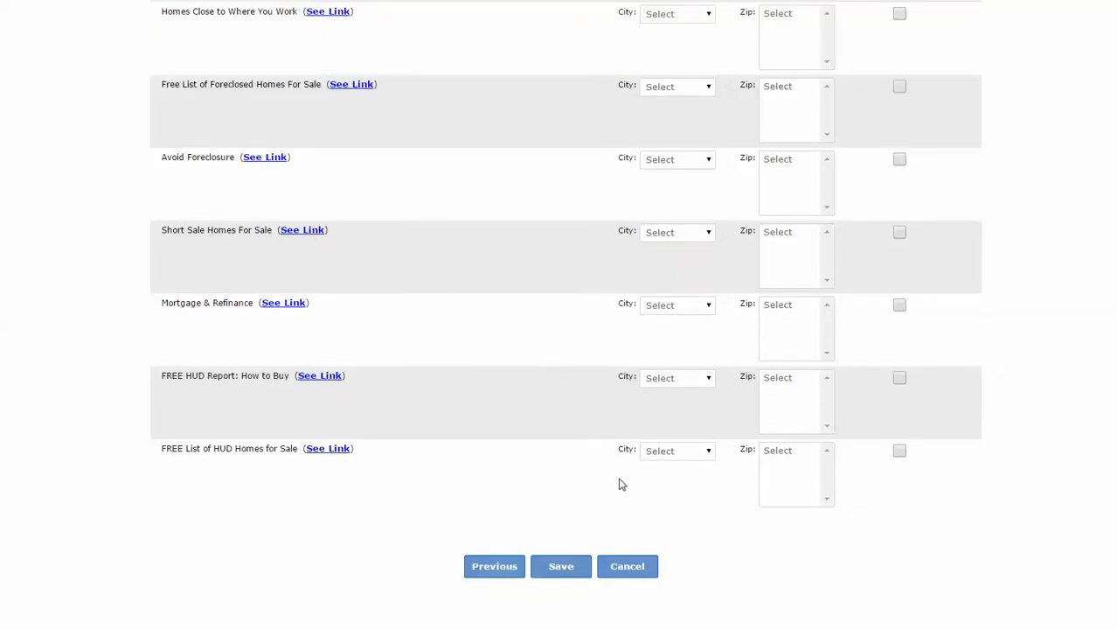
pyautogui.click(568, 583)
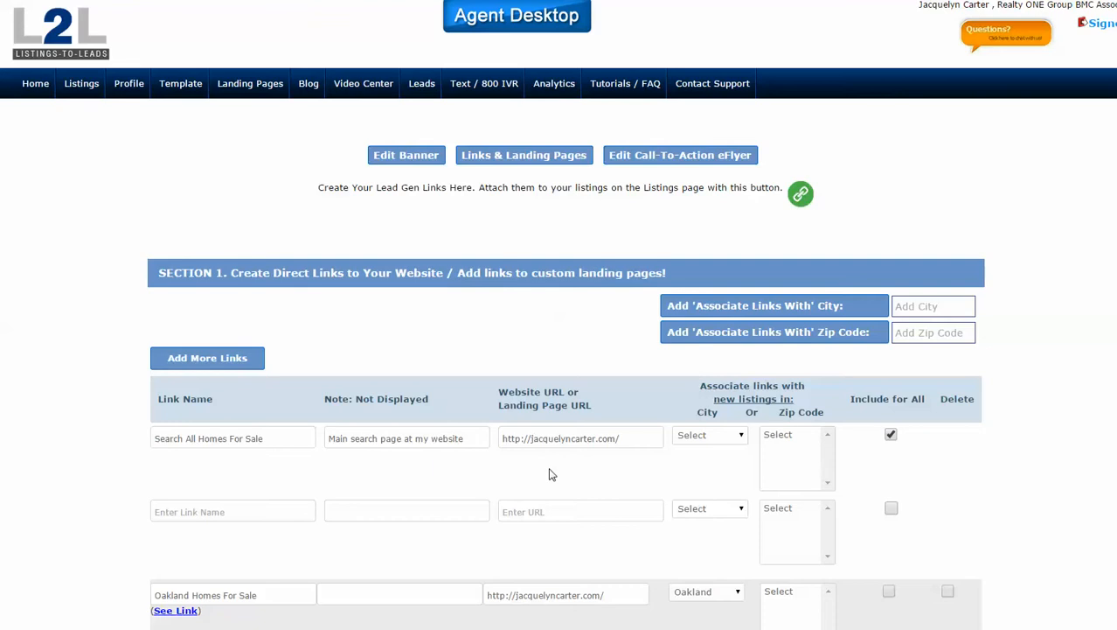
pyautogui.click(81, 88)
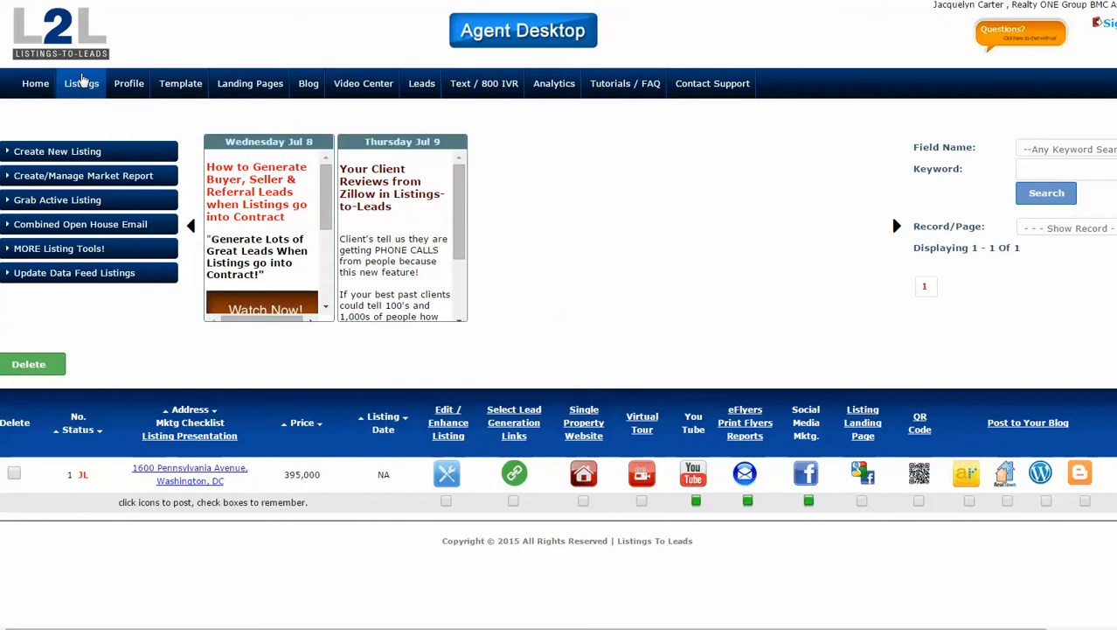
# Open the Edit Listing form for the Washington, DC listing and expand its status choices.
pyautogui.click(445, 474)
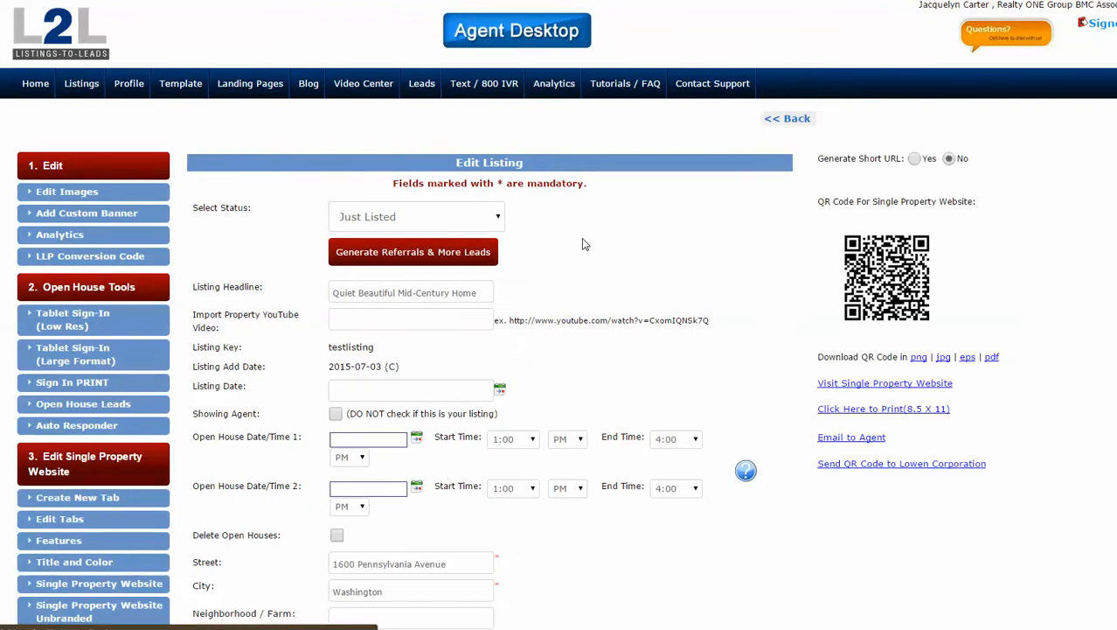
pyautogui.click(500, 219)
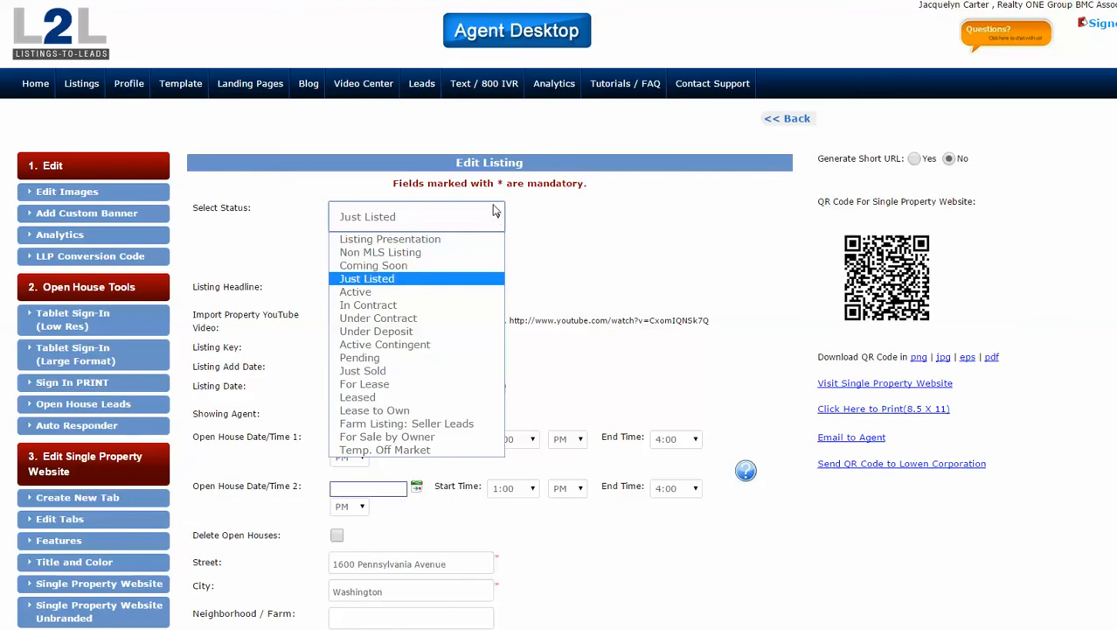
# Change the listing status from Just Listed to Coming Soon and save the listing.
pyautogui.click(402, 265)
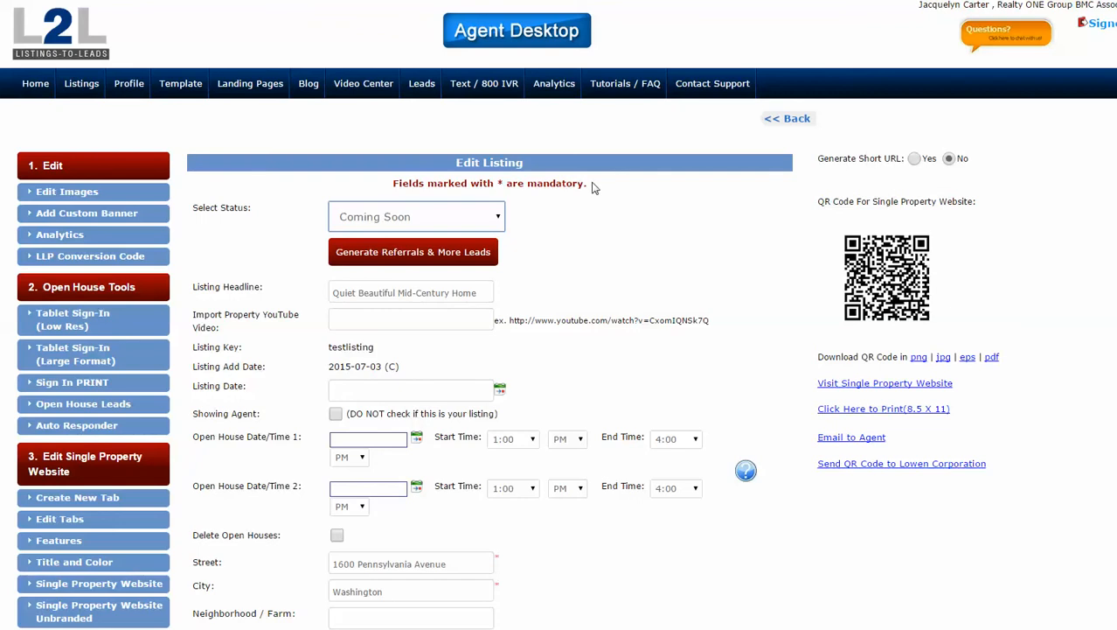
pyautogui.scroll(-1, 583, 238)
pyautogui.scroll(-4, 582, 238)
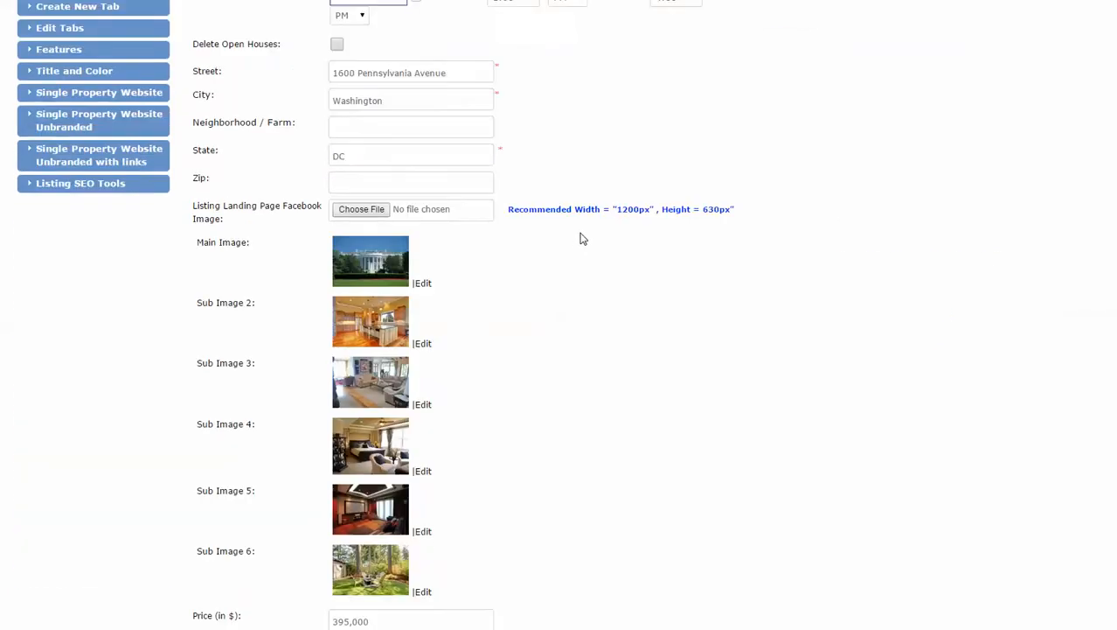
pyautogui.scroll(-3, 582, 238)
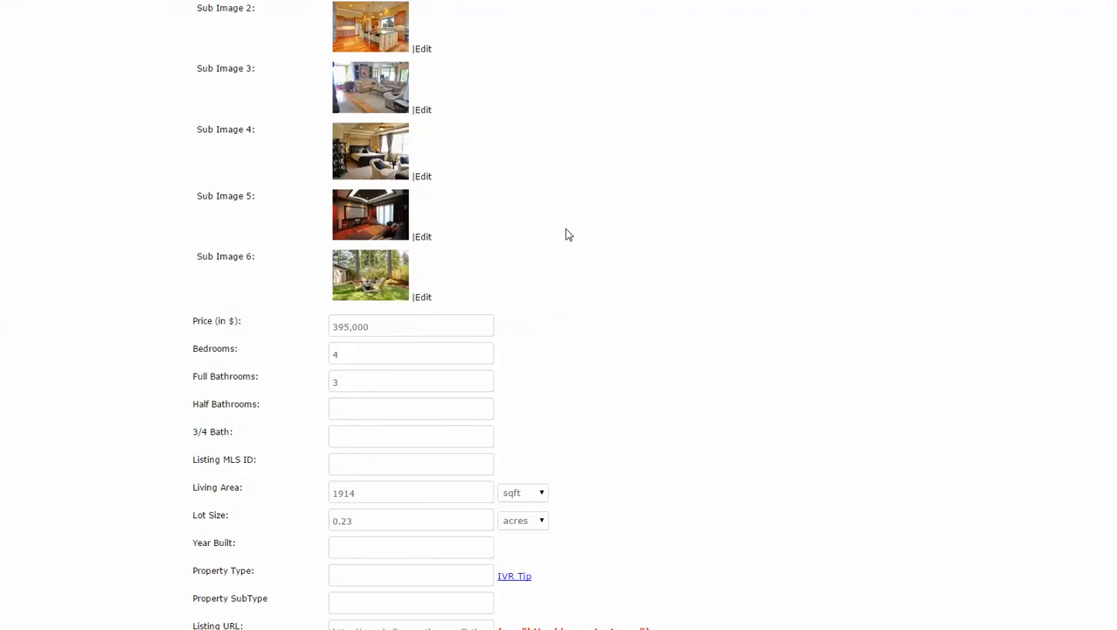
pyautogui.scroll(-3, 567, 235)
pyautogui.scroll(-1, 567, 234)
pyautogui.scroll(-4, 565, 224)
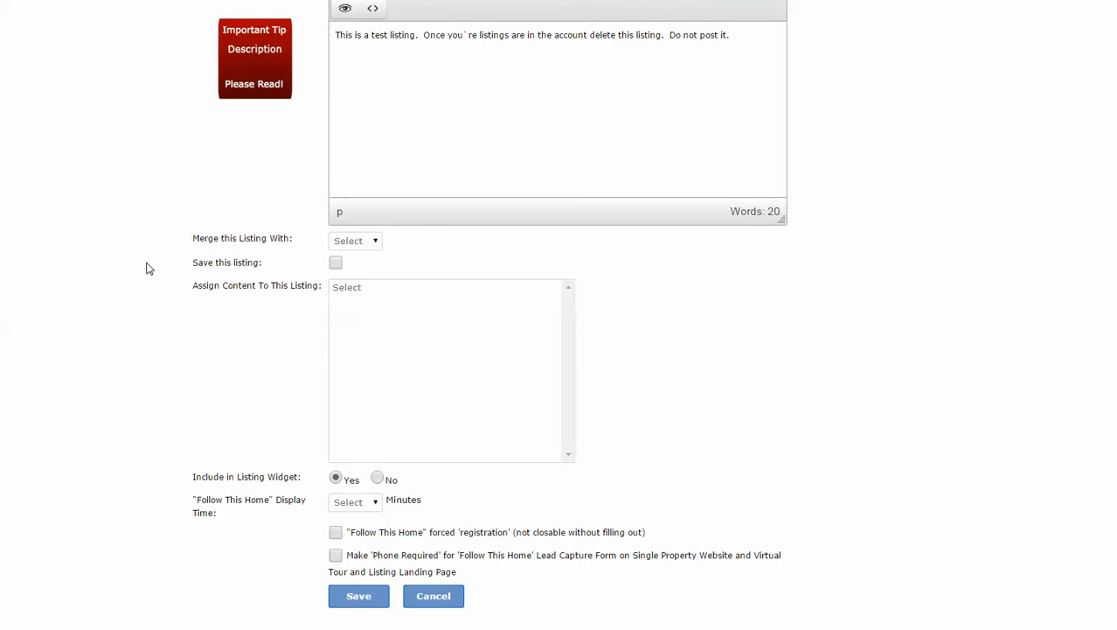
pyautogui.click(365, 602)
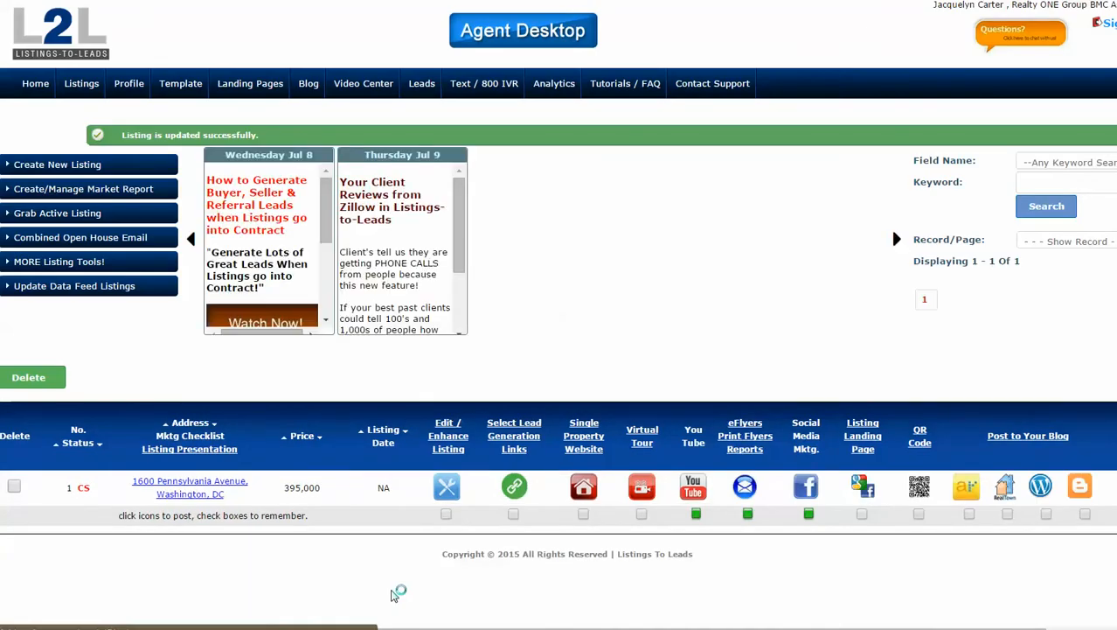
# Reopen the listing's edit form and change its city from Washington to Oakland.
pyautogui.click(447, 488)
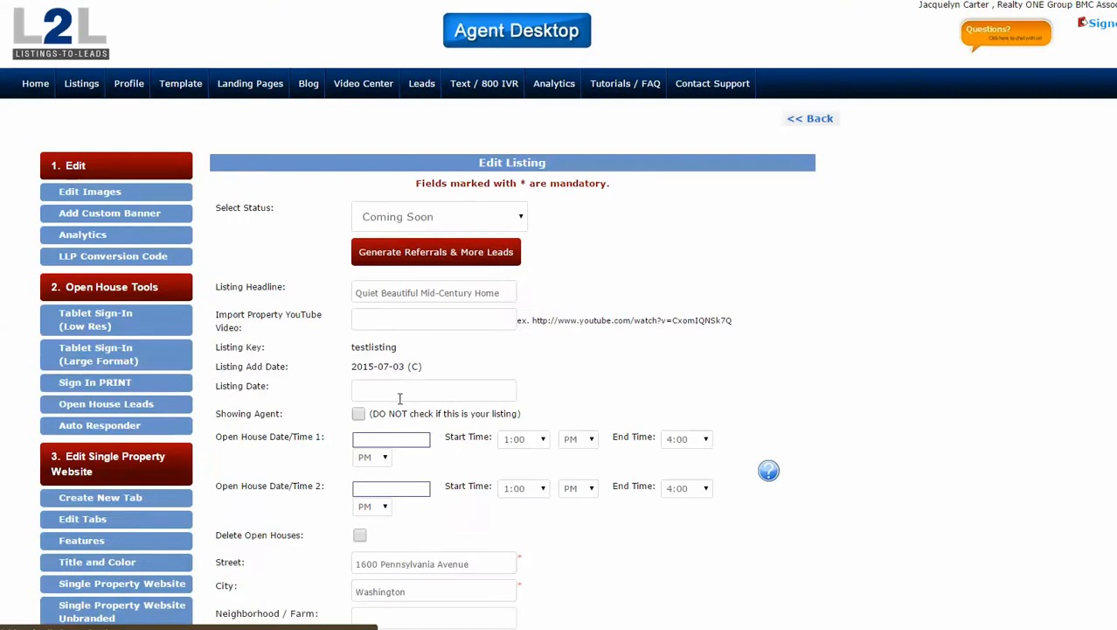
pyautogui.scroll(-3, 454, 378)
pyautogui.click(407, 277)
pyautogui.hotkey('ctrl', 'a')
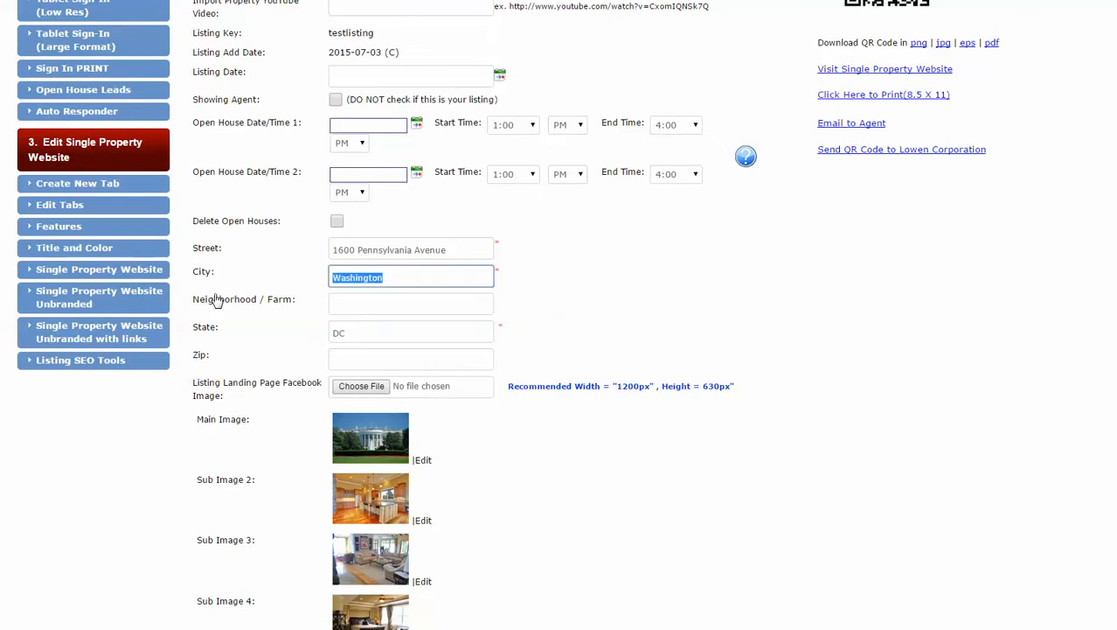
pyautogui.write('Oaklan')
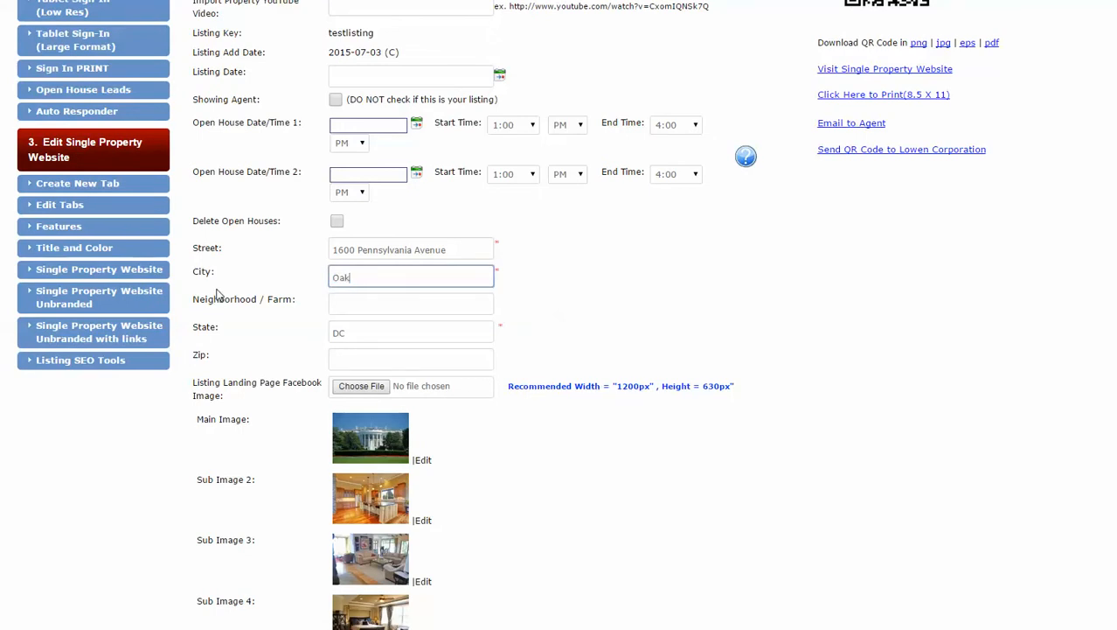
pyautogui.press('BackSpace')
pyautogui.press('BackSpace')
pyautogui.press('BackSpace')
pyautogui.press('BackSpace')
pyautogui.write('land')
# Set the state to CA from the autofill suggestion and save the relocated listing.
pyautogui.press('Tab')
pyautogui.press('Tab')
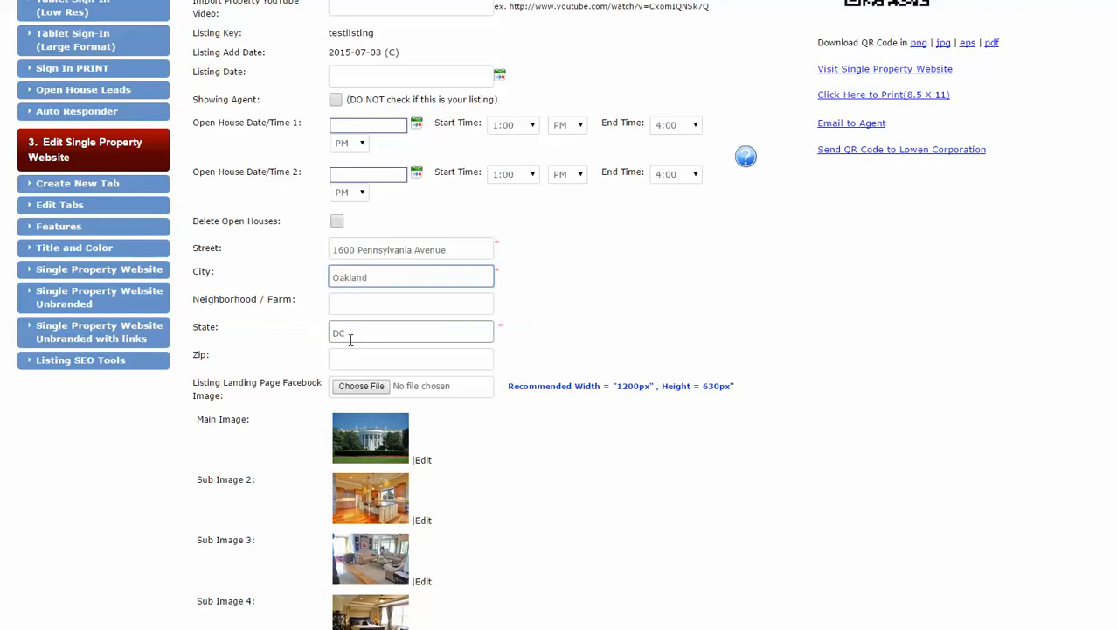
pyautogui.write('CA')
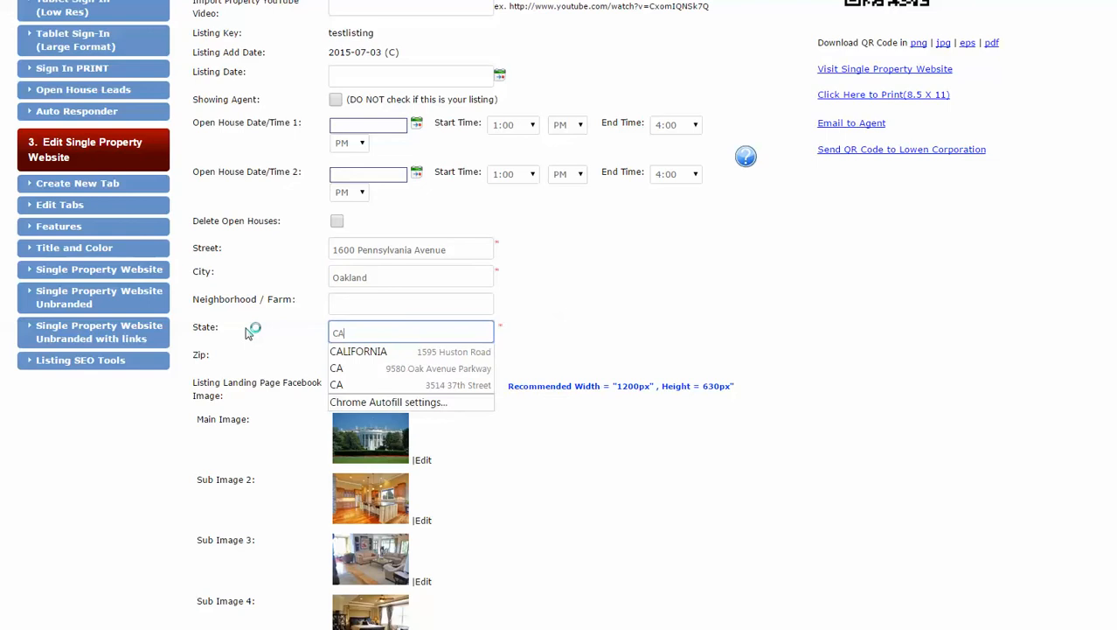
pyautogui.click(341, 367)
pyautogui.press('Tab')
pyautogui.click(547, 438)
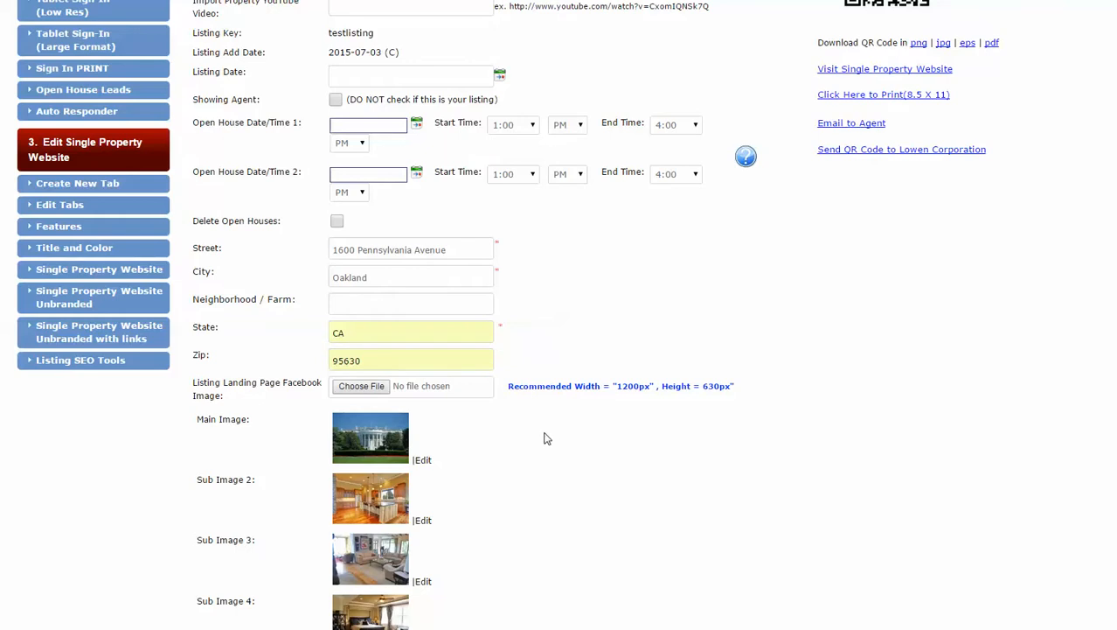
pyautogui.scroll(-7, 542, 435)
pyautogui.scroll(-8, 540, 434)
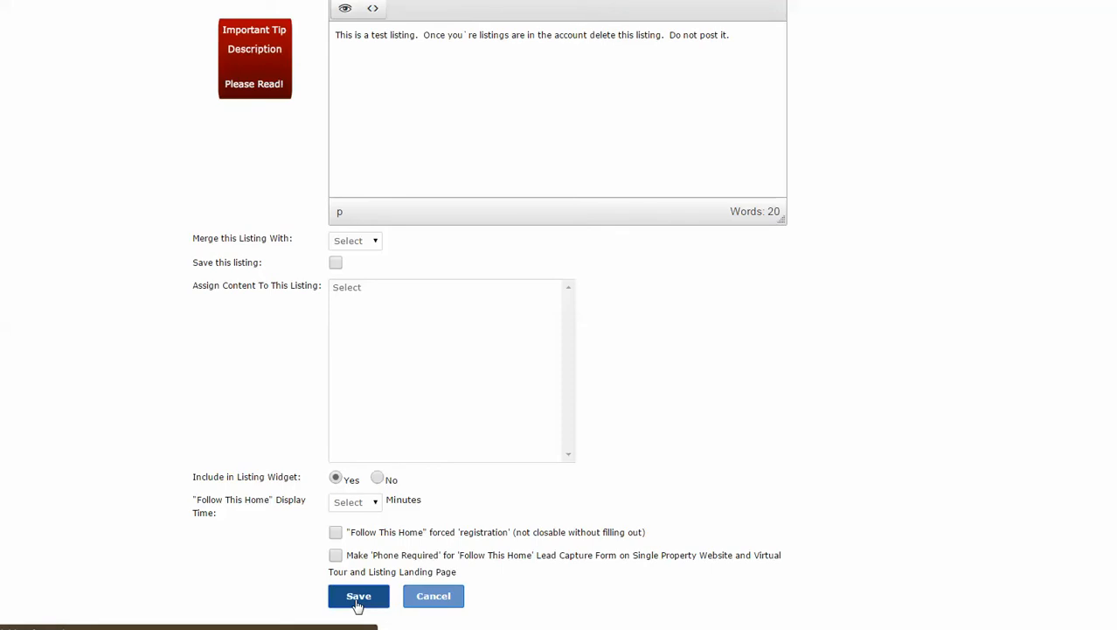
pyautogui.click(358, 596)
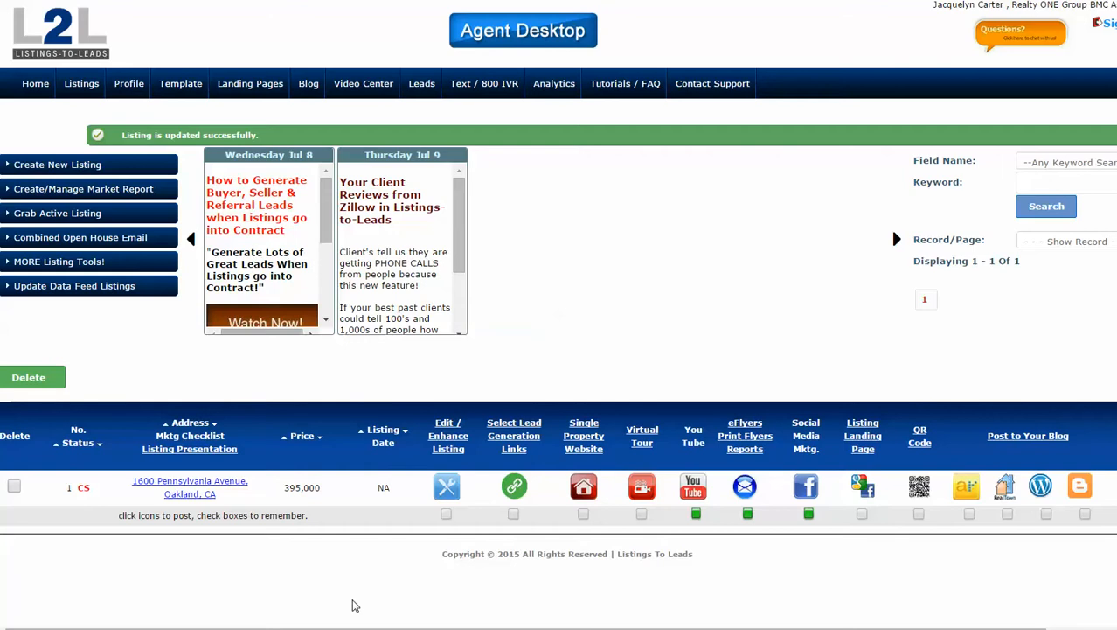
# Review the listing's lead-generation links, then open its single property website.
pyautogui.click(515, 491)
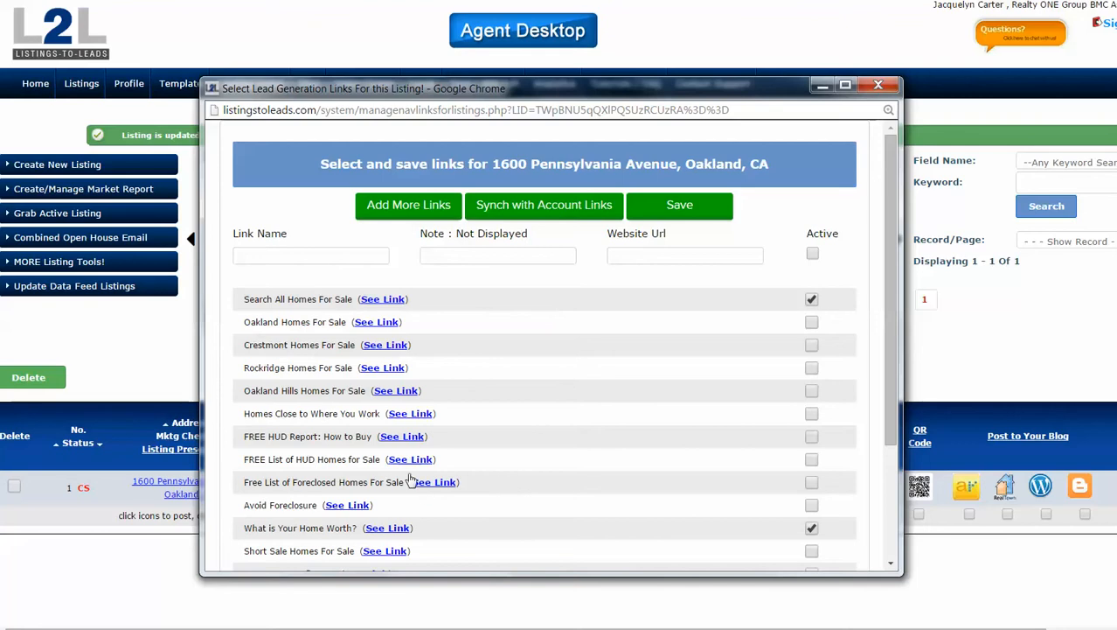
pyautogui.scroll(-5, 603, 367)
pyautogui.scroll(5, 604, 402)
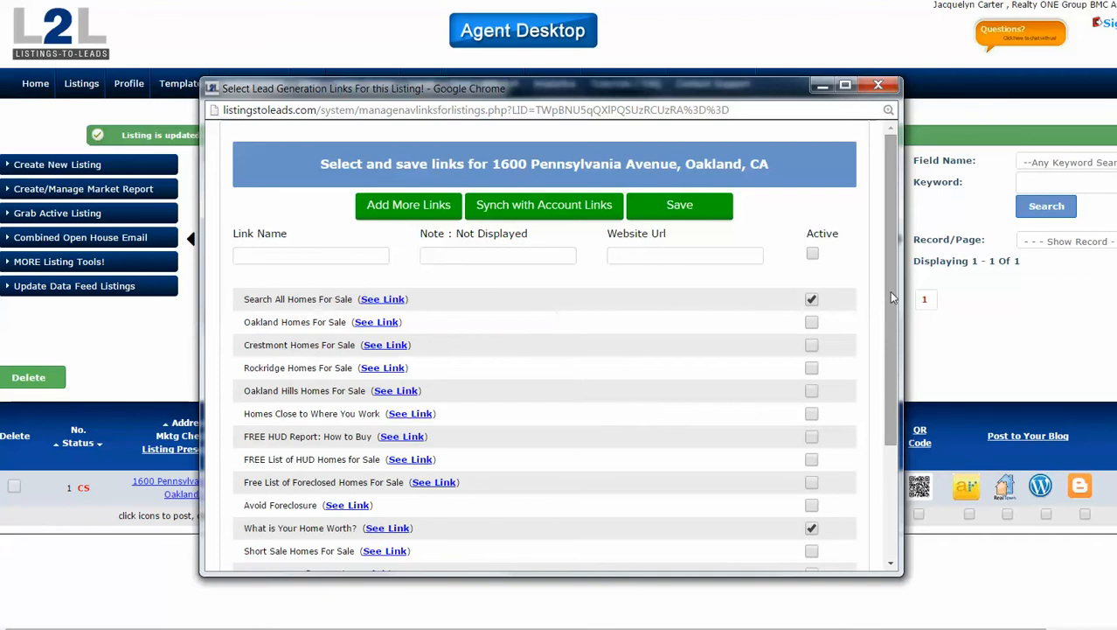
pyautogui.scroll(-1, 891, 292)
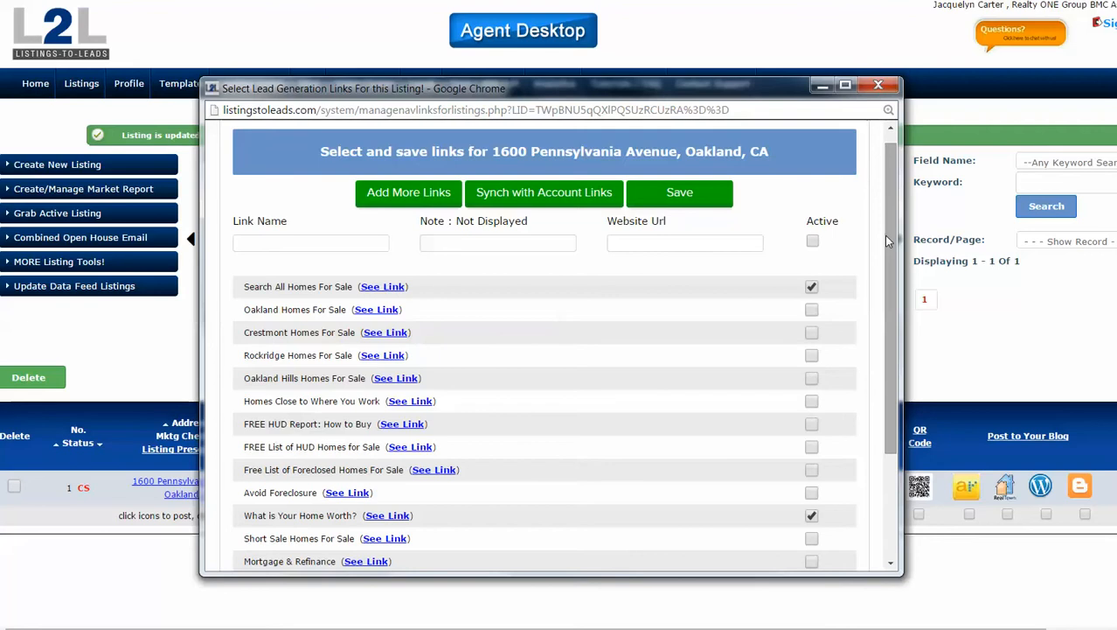
pyautogui.click(878, 85)
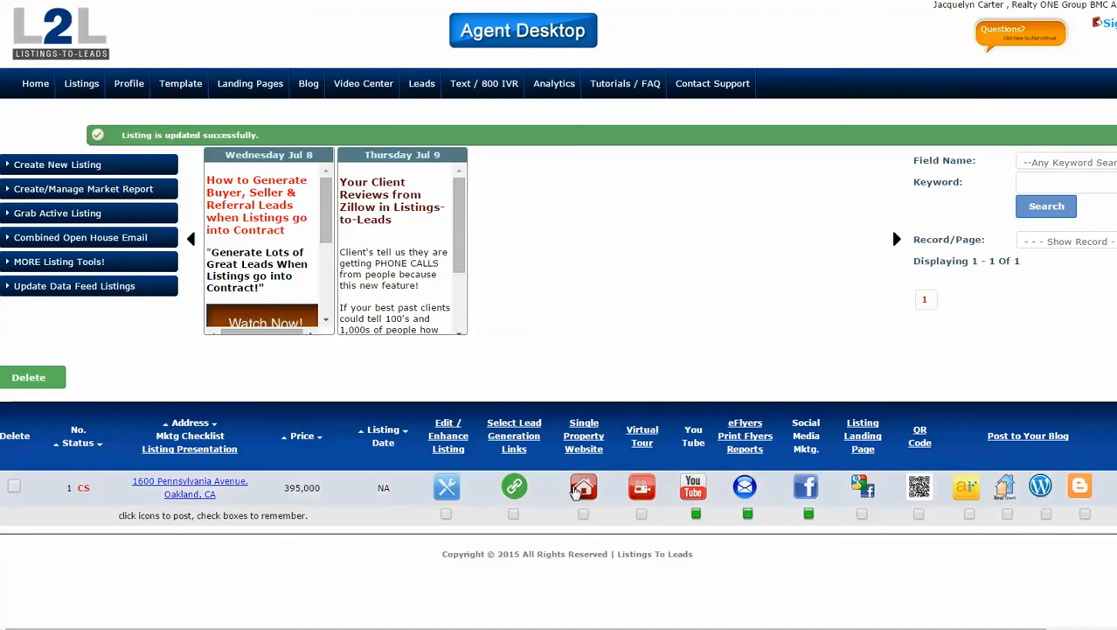
pyautogui.click(583, 490)
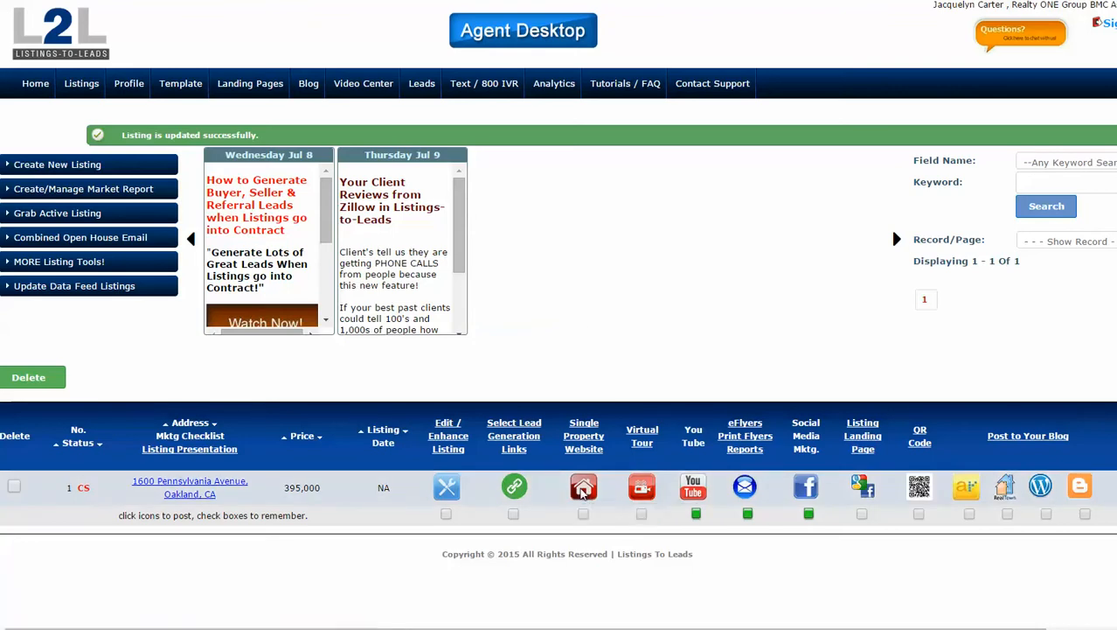
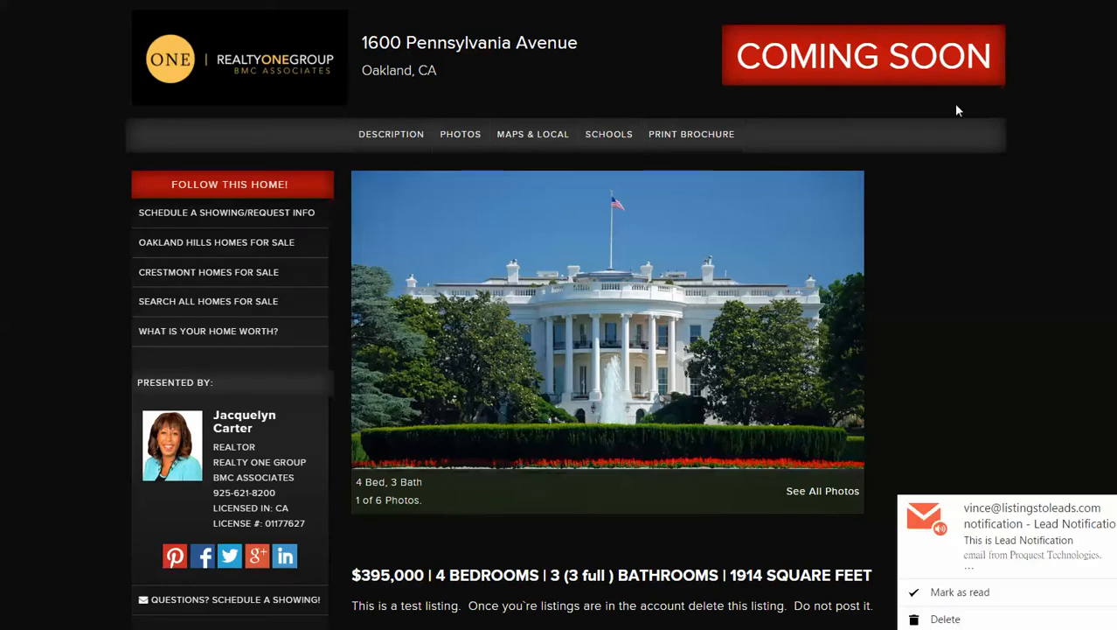
# Close the property website and open the 1600 Pennsylvania Avenue listing's virtual tour page.
pyautogui.hotkey('ctrl', 'w')
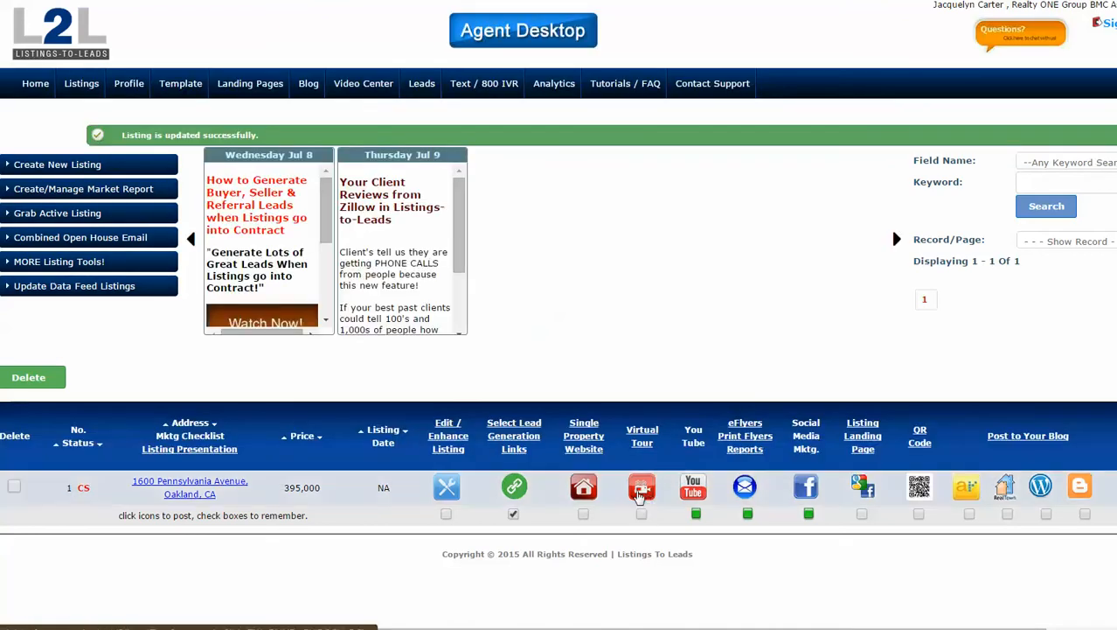
pyautogui.click(641, 488)
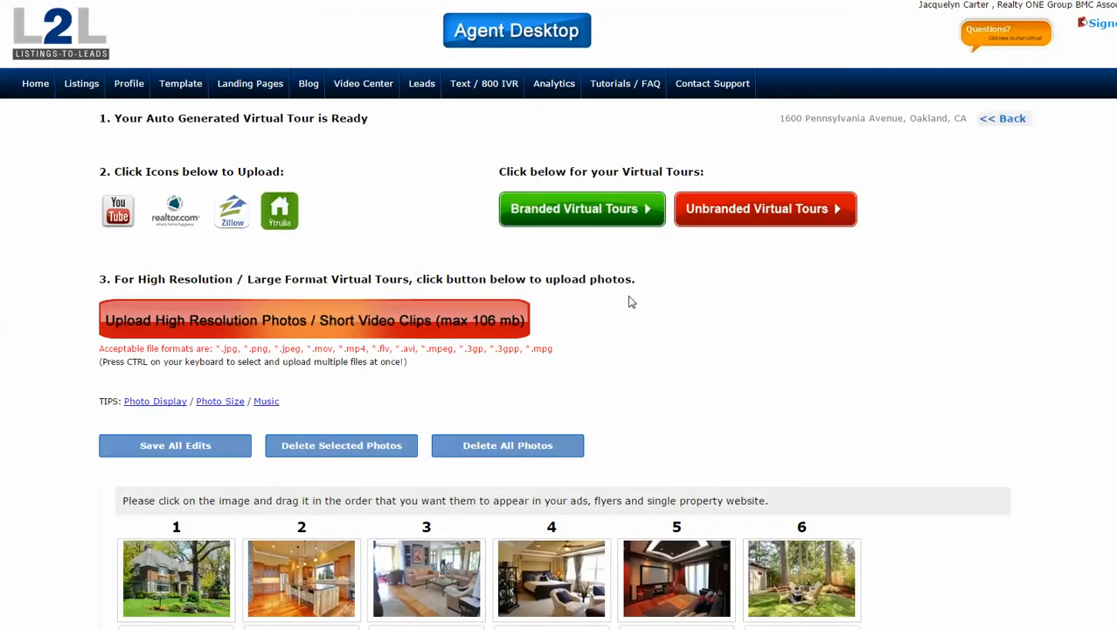
pyautogui.scroll(-2, 629, 299)
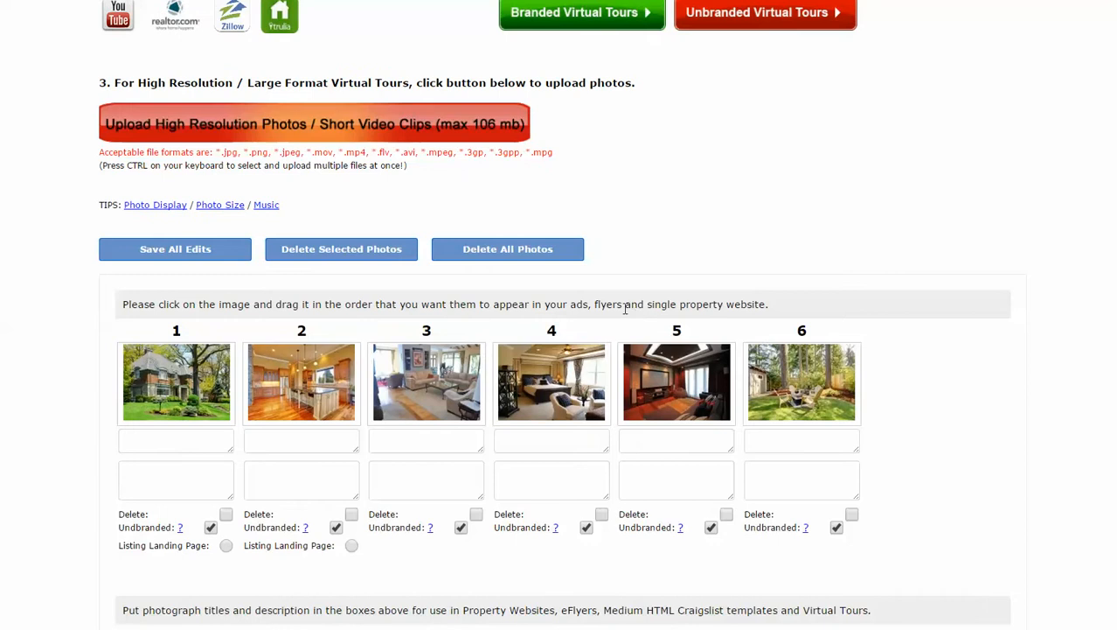
pyautogui.scroll(2, 608, 270)
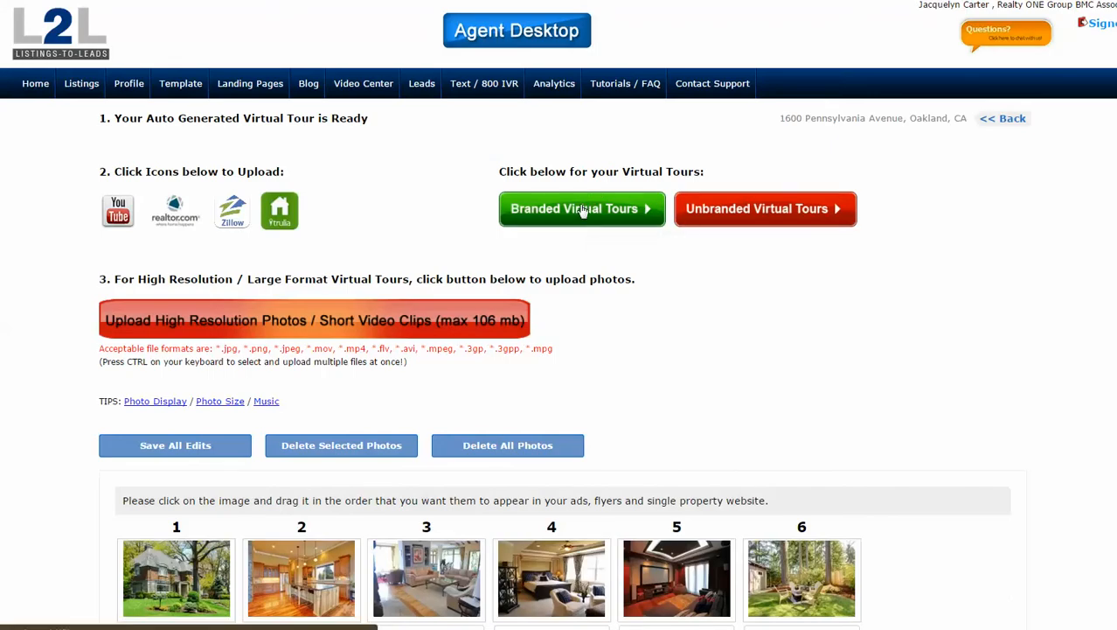
pyautogui.click(582, 210)
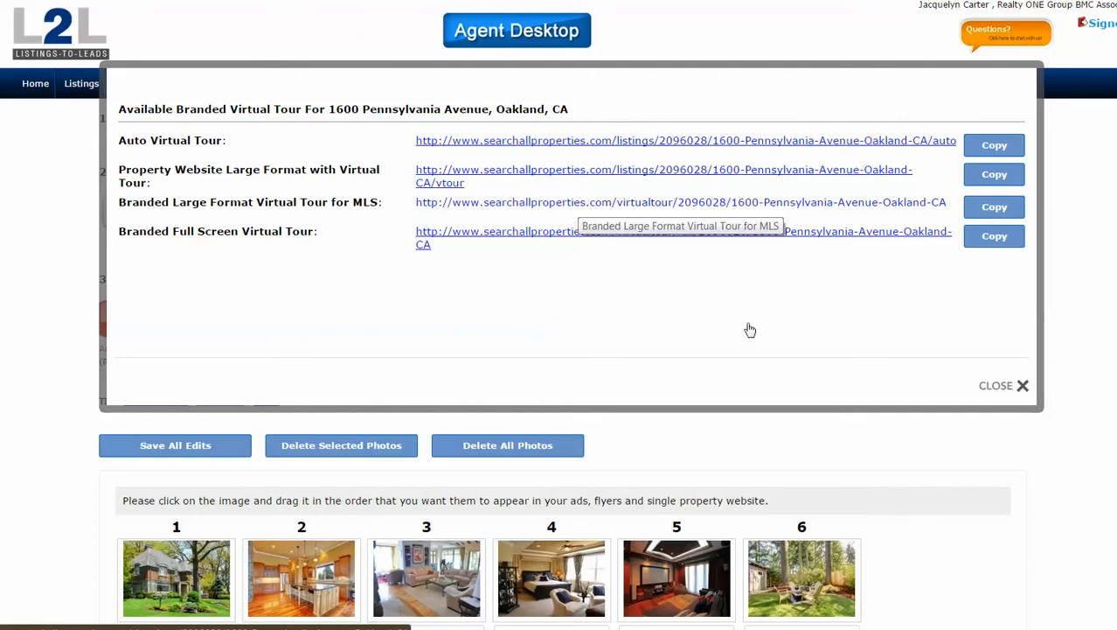
pyautogui.click(1007, 390)
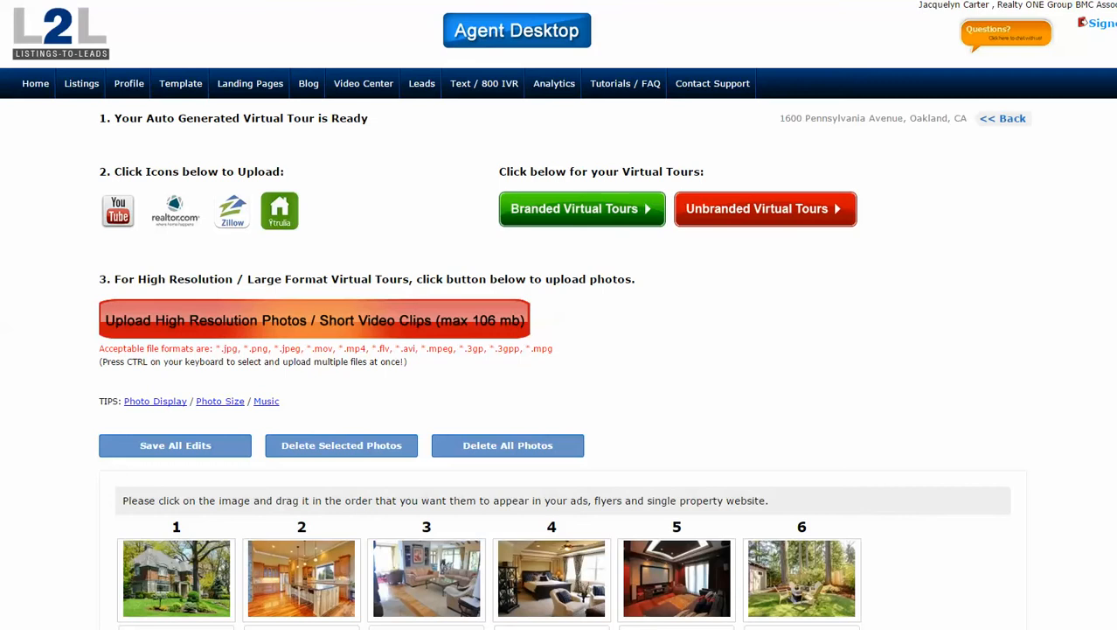
# Return from the virtual tour to the Listings page with browser Back.
pyautogui.hotkey('alt', 'Left')
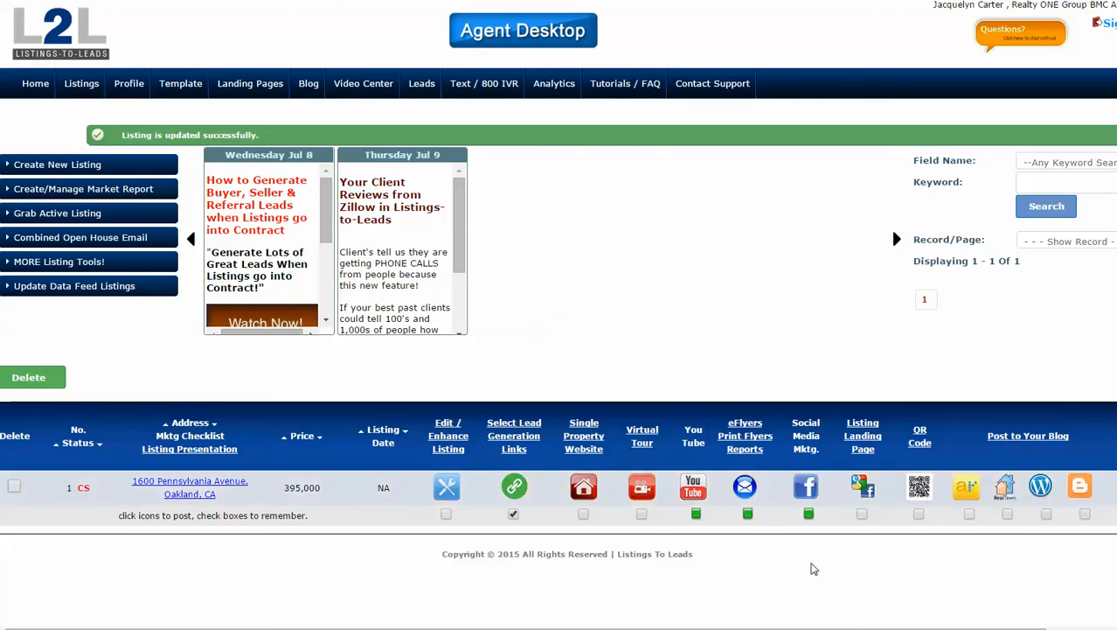
# Scroll the listings table right and open the listing's eFlyers campaign window.
pyautogui.moveTo(787, 628); pyautogui.dragTo(881, 628)
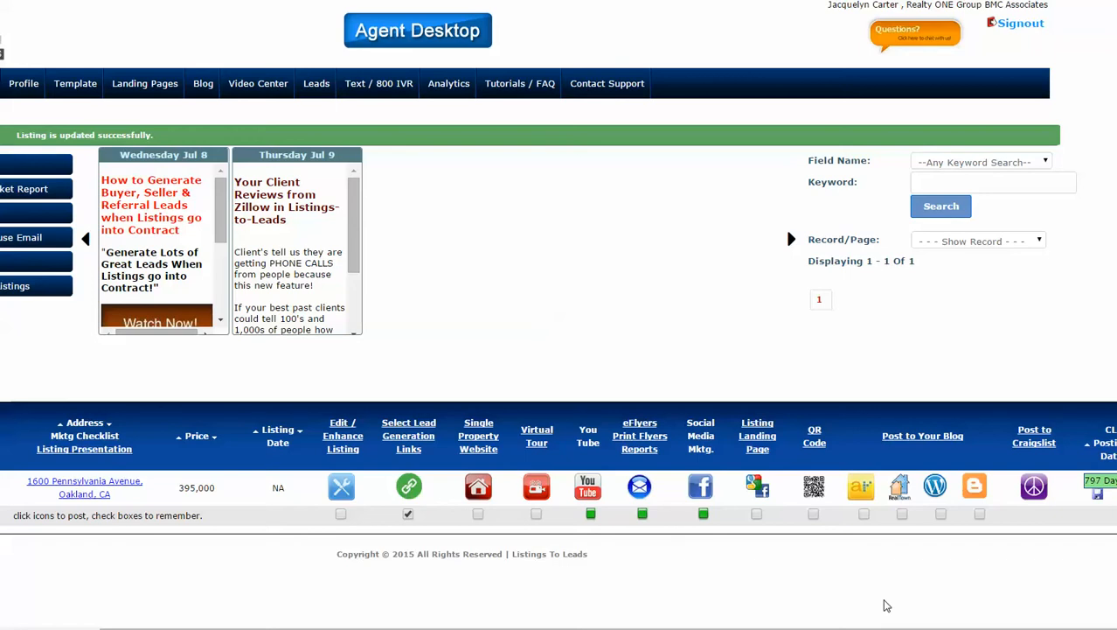
pyautogui.click(652, 488)
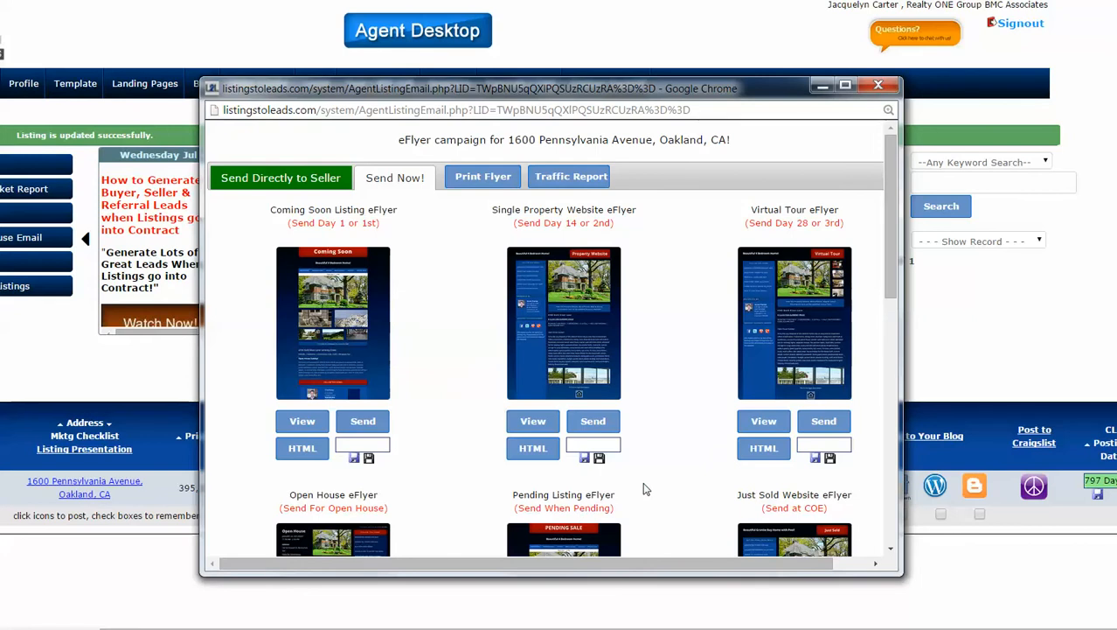
# Scroll the eFlyer list and preview the Coming Soon Listing eFlyer email.
pyautogui.scroll(-2, 479, 328)
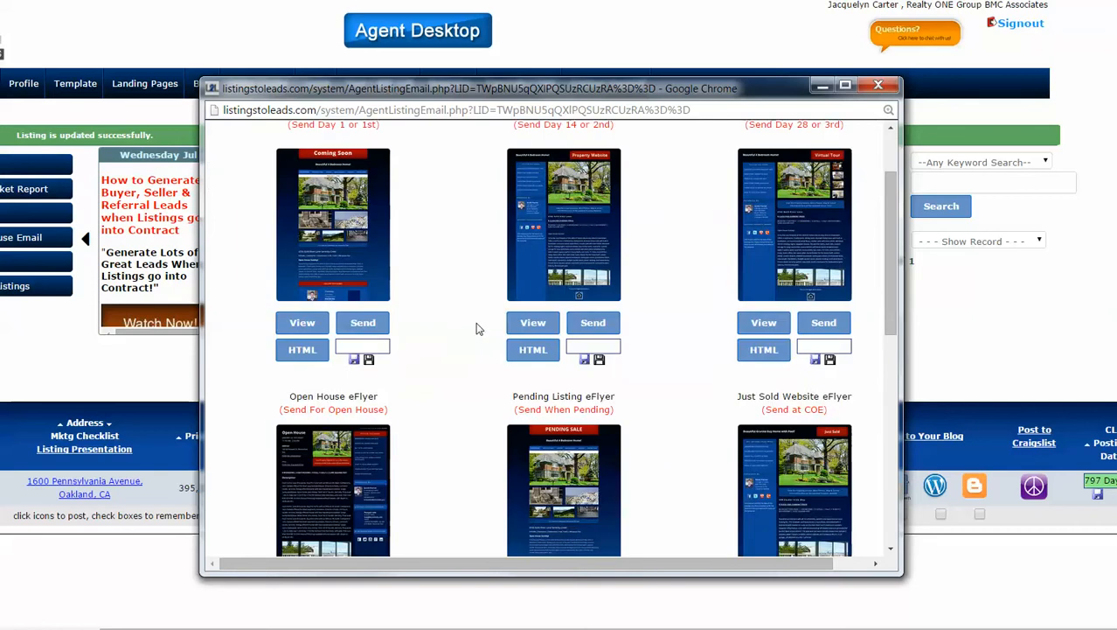
pyautogui.scroll(2, 428, 267)
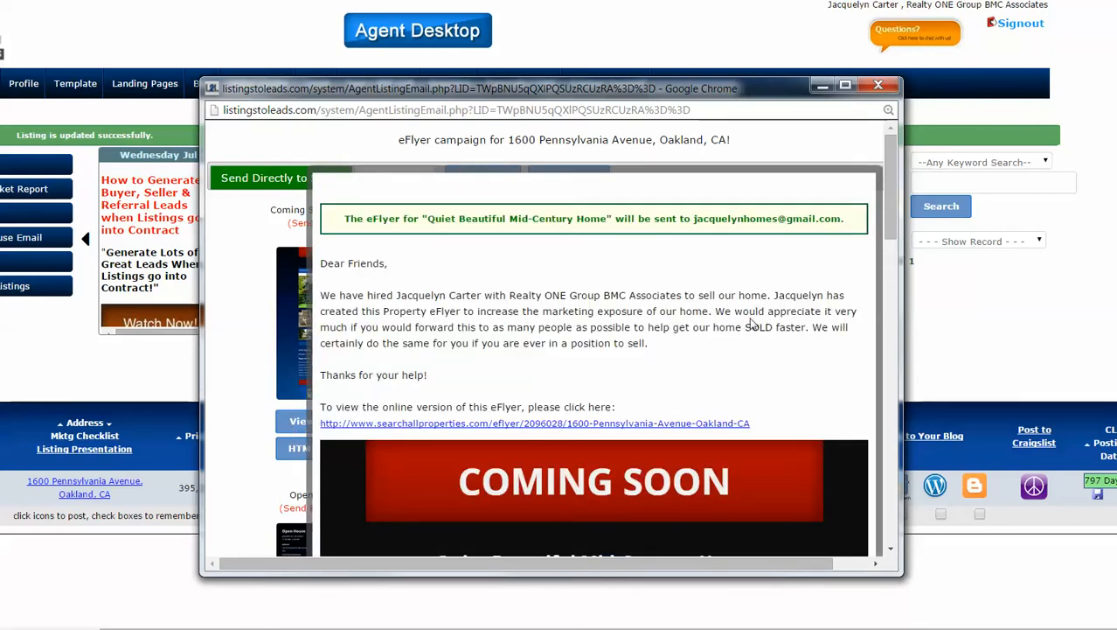
# Read through the Coming Soon eFlyer preview down to the flyer and back to the top.
pyautogui.scroll(-3, 892, 202)
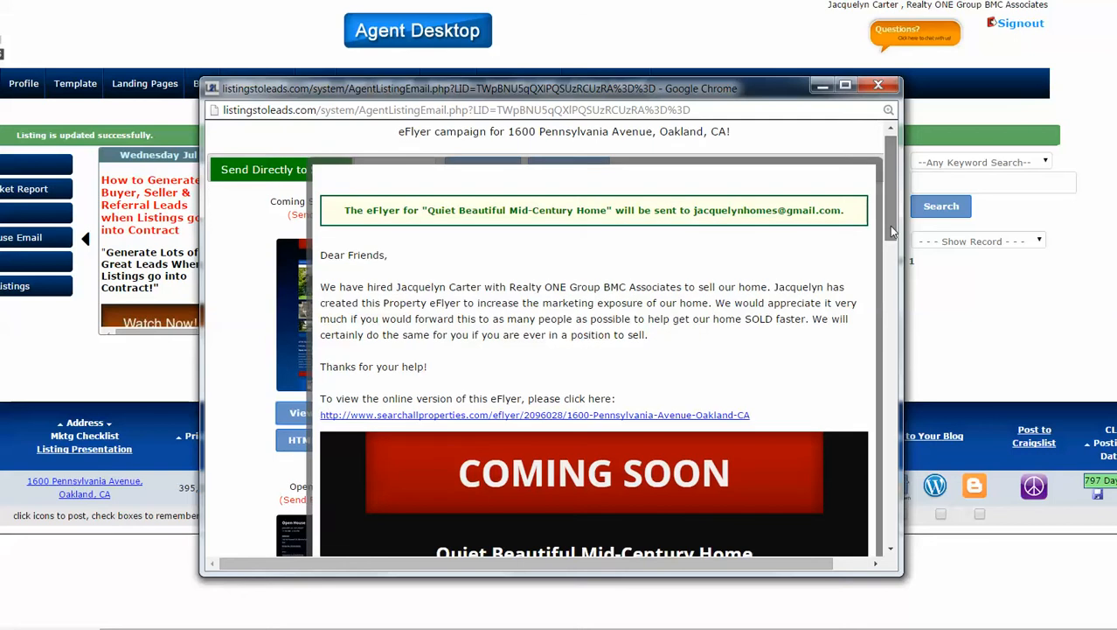
pyautogui.scroll(3, 877, 167)
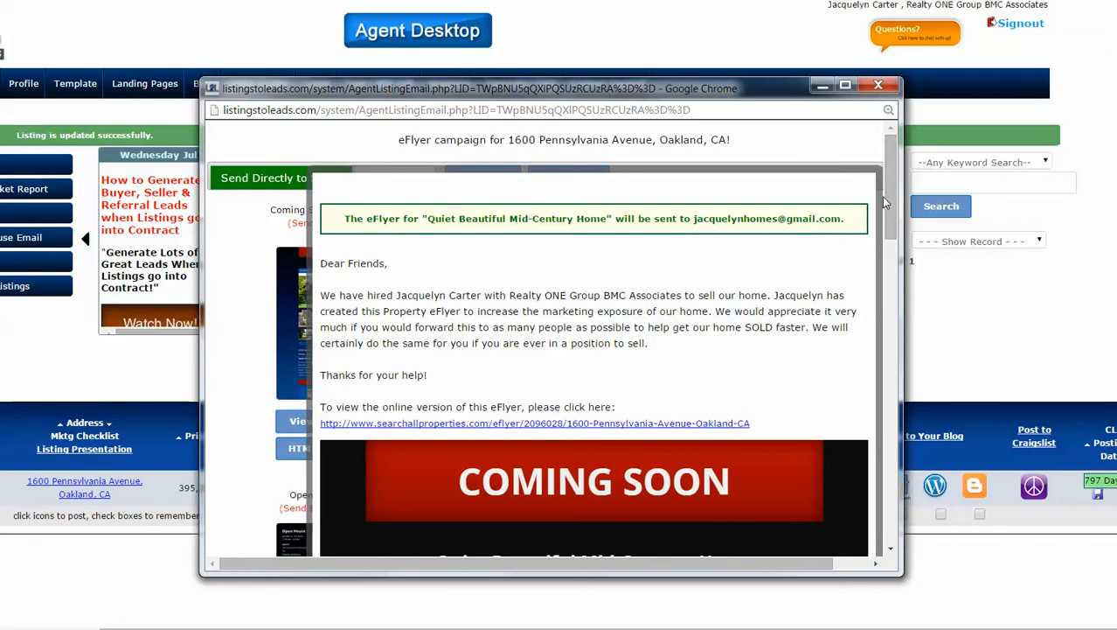
pyautogui.moveTo(893, 199); pyautogui.dragTo(893, 212)
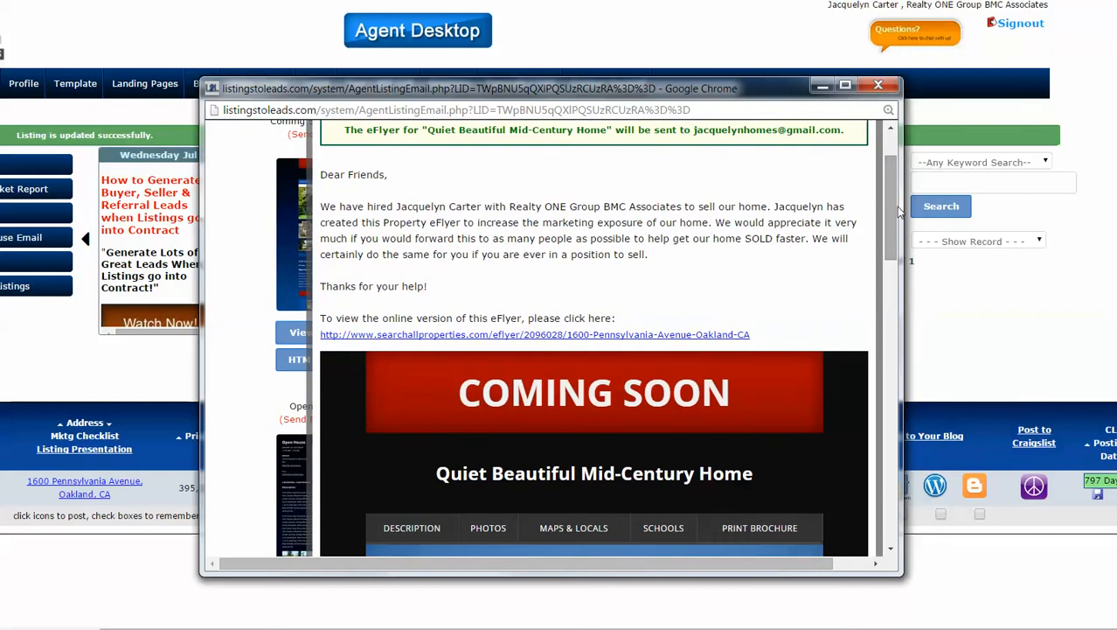
pyautogui.moveTo(891, 206); pyautogui.dragTo(915, 445)
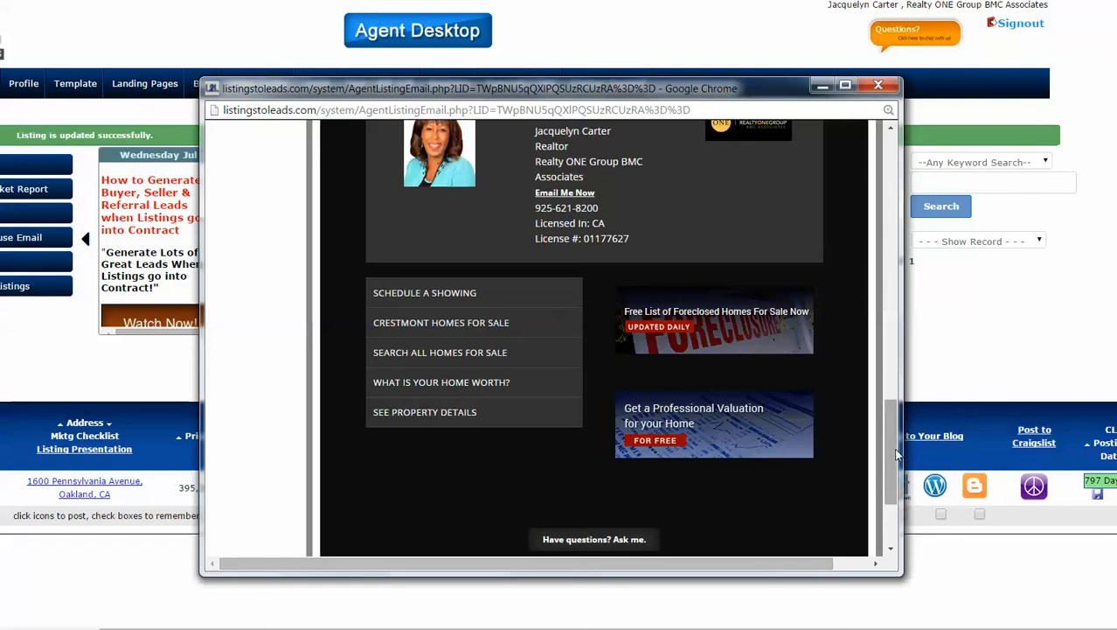
pyautogui.moveTo(889, 446); pyautogui.dragTo(882, 201)
pyautogui.scroll(2, 885, 207)
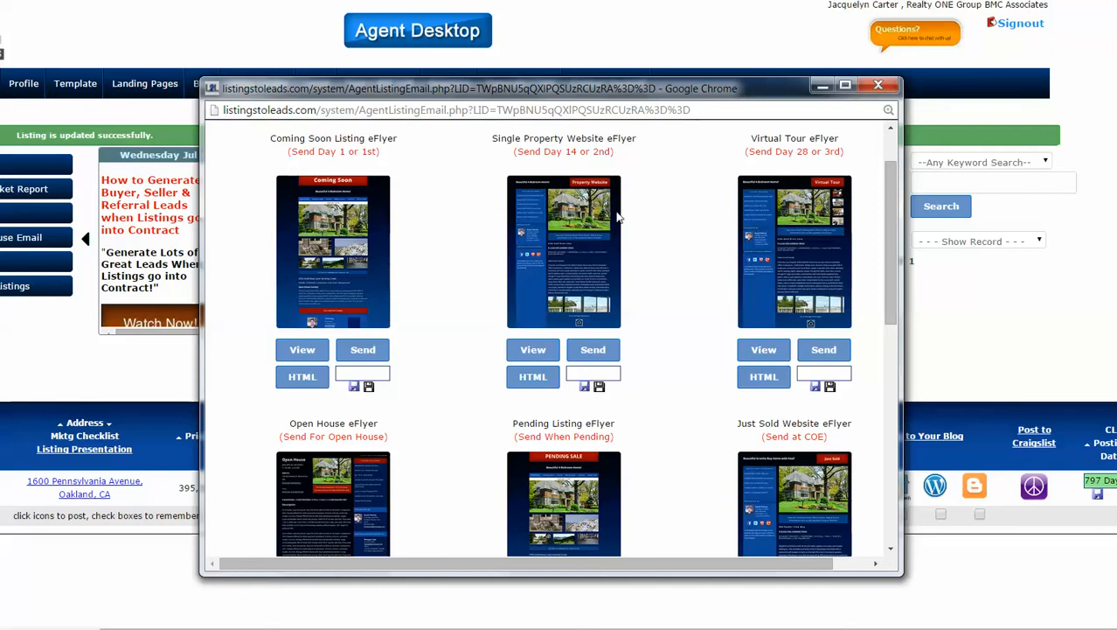
# Scroll the eFlyer list, close the eFlyer window, and open the listing's Facebook posts.
pyautogui.scroll(-1, 667, 306)
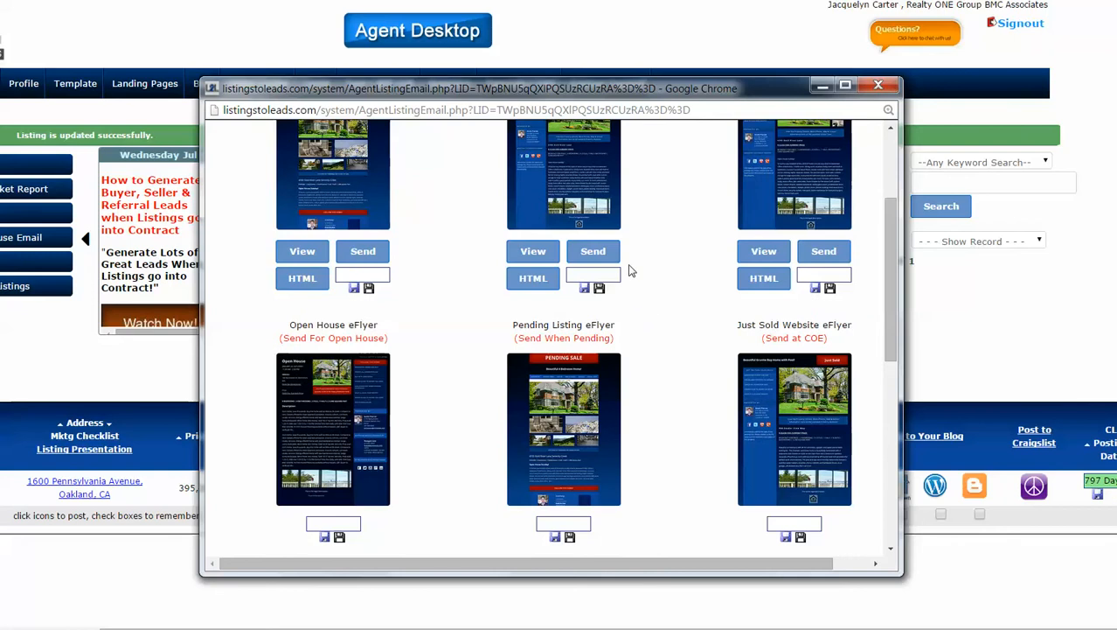
pyautogui.scroll(-1, 656, 288)
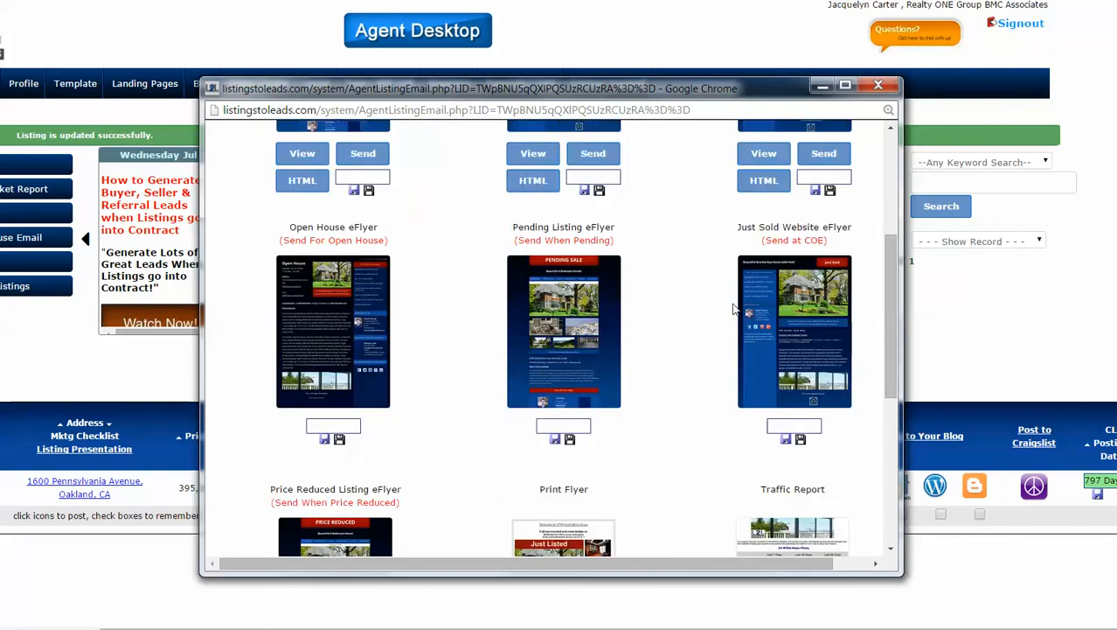
pyautogui.scroll(-4, 834, 325)
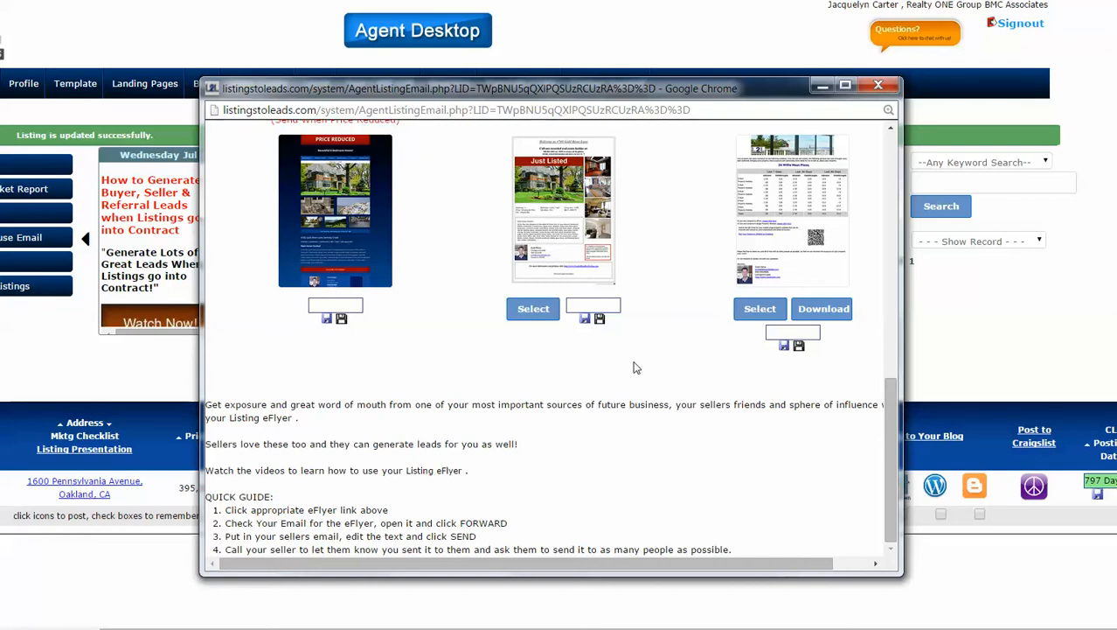
pyautogui.click(878, 88)
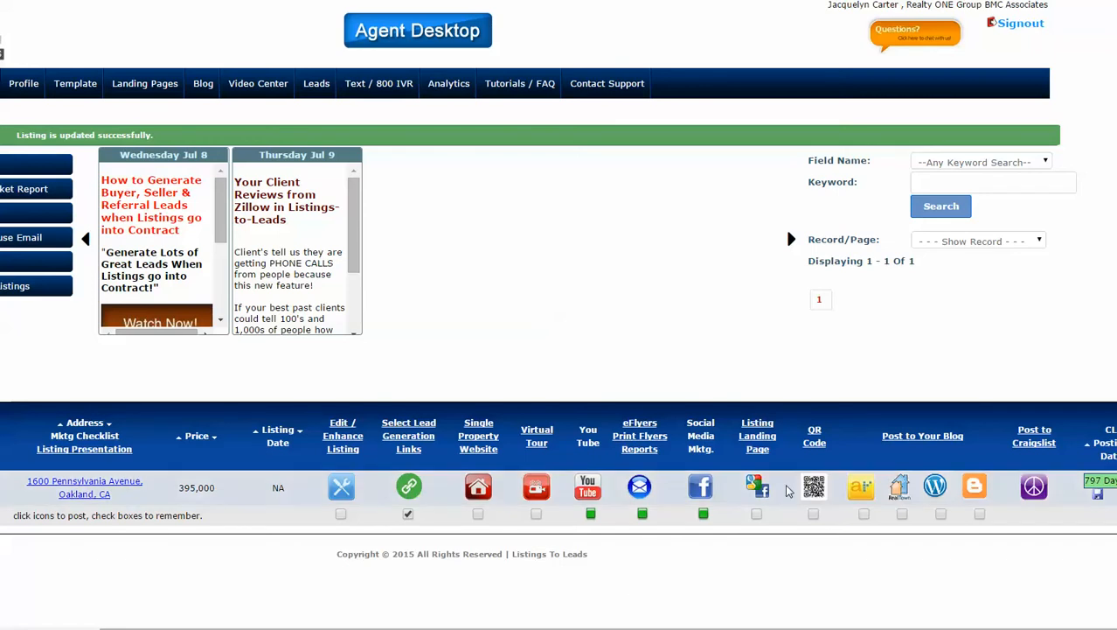
pyautogui.click(707, 491)
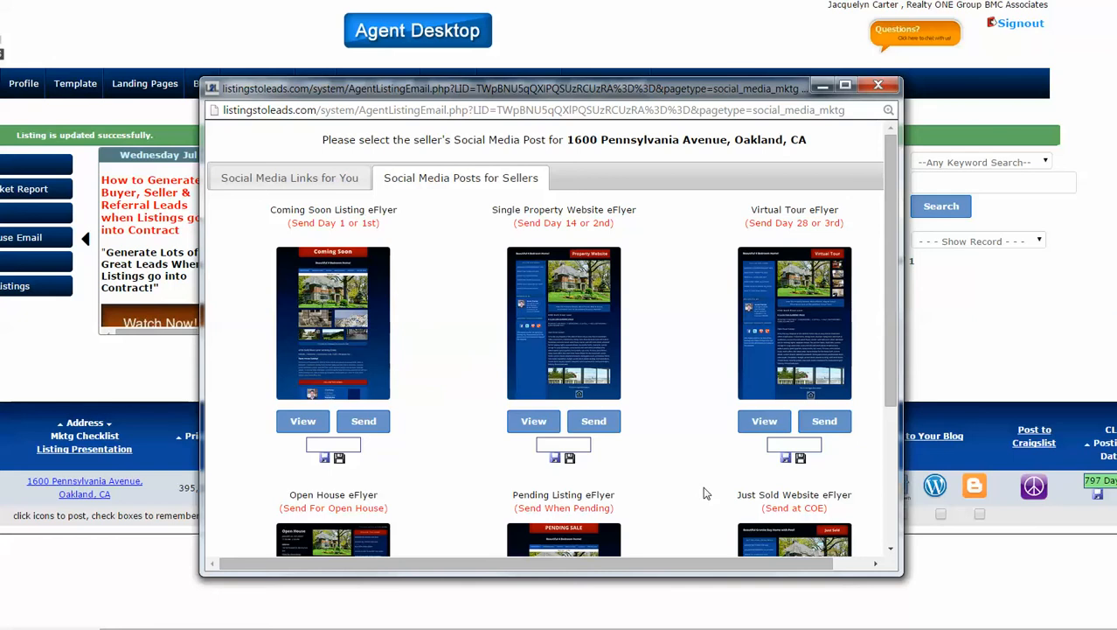
# View the Coming Soon Facebook post 'Our Home is going to be FOR SALE SOON!'.
pyautogui.click(293, 422)
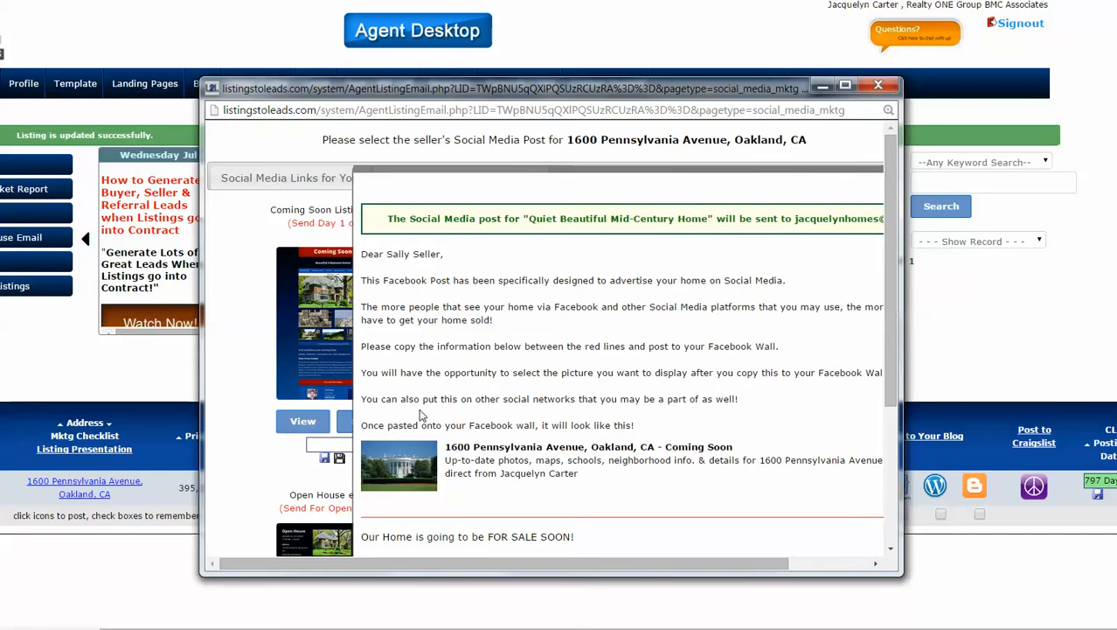
pyautogui.scroll(-3, 570, 392)
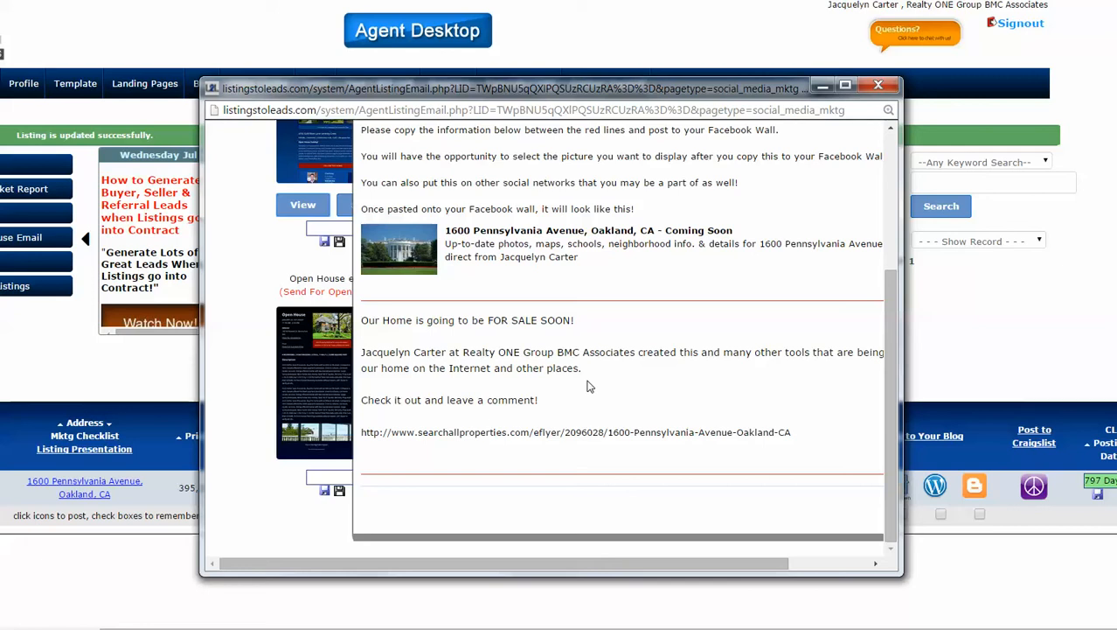
# Close the AgentListingEmail social media window to get back to the listings table.
pyautogui.click(880, 84)
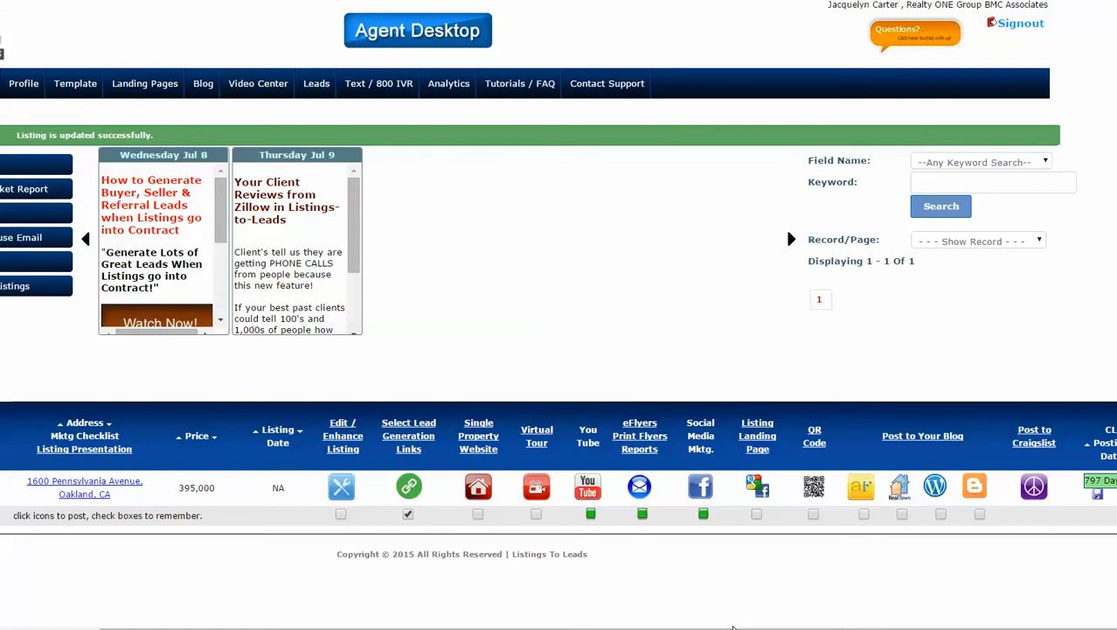
pyautogui.click(1033, 487)
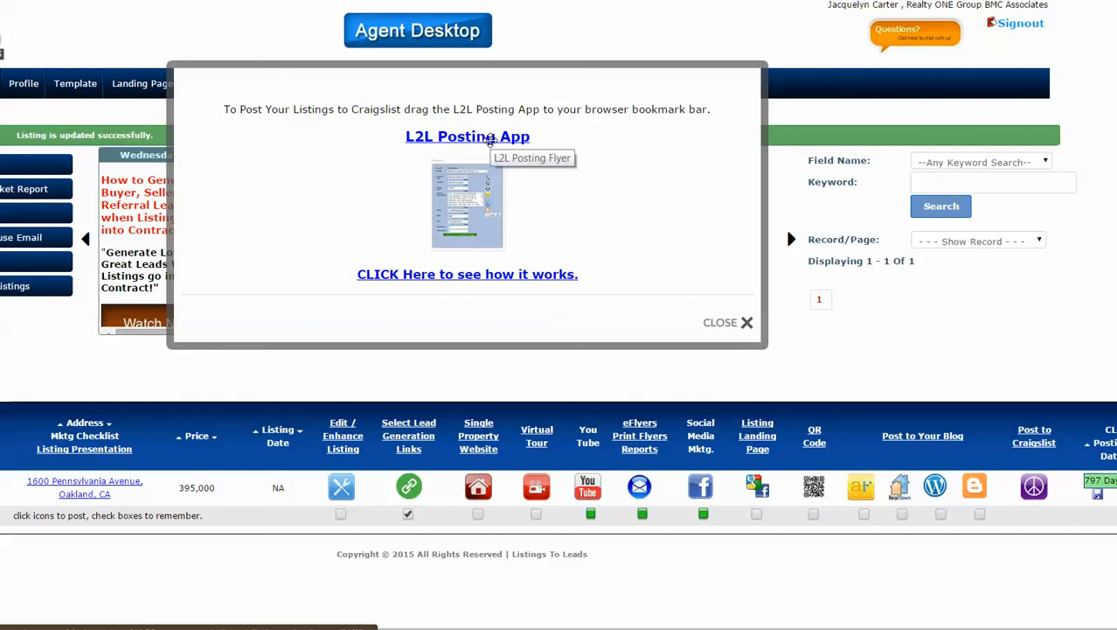
pyautogui.moveTo(490, 140); pyautogui.dragTo(611, 133)
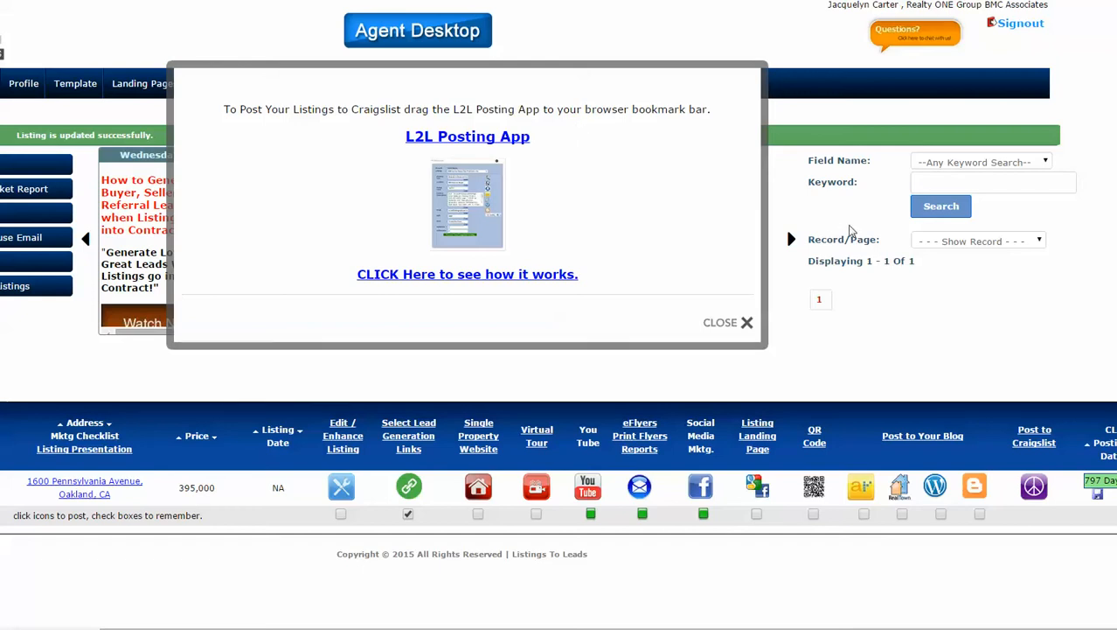
pyautogui.click(717, 323)
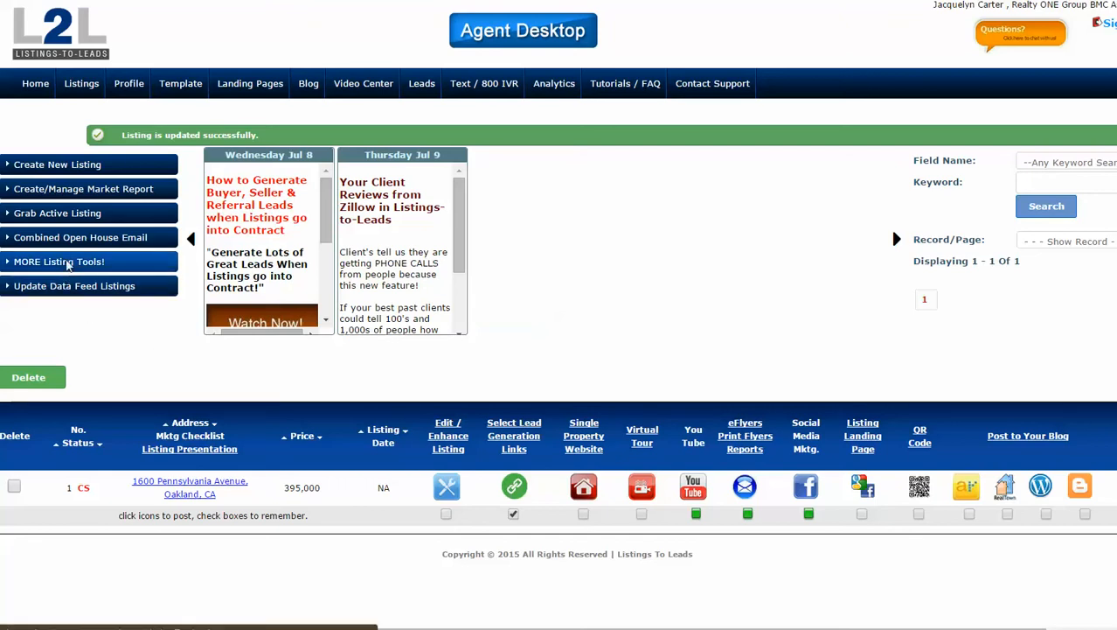
pyautogui.click(67, 267)
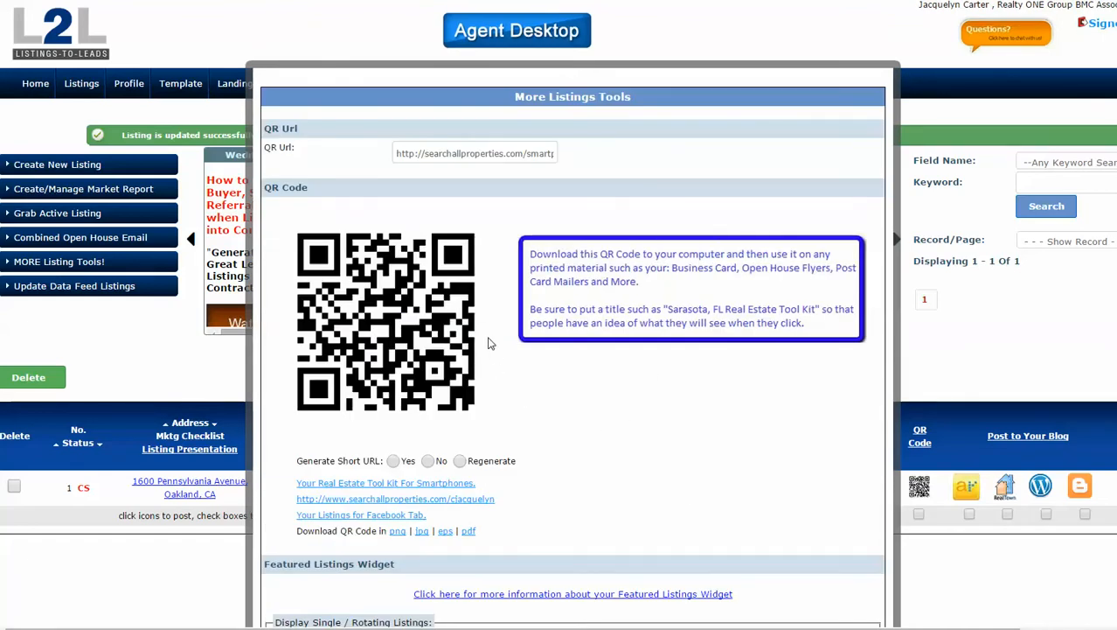
pyautogui.scroll(-2, 489, 344)
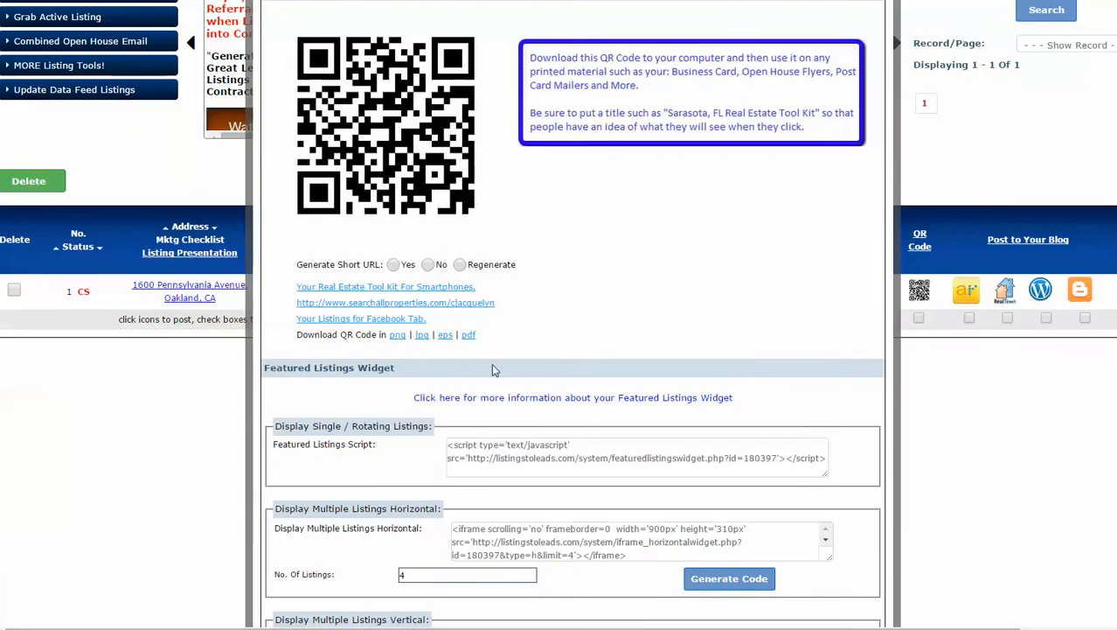
pyautogui.click(442, 304)
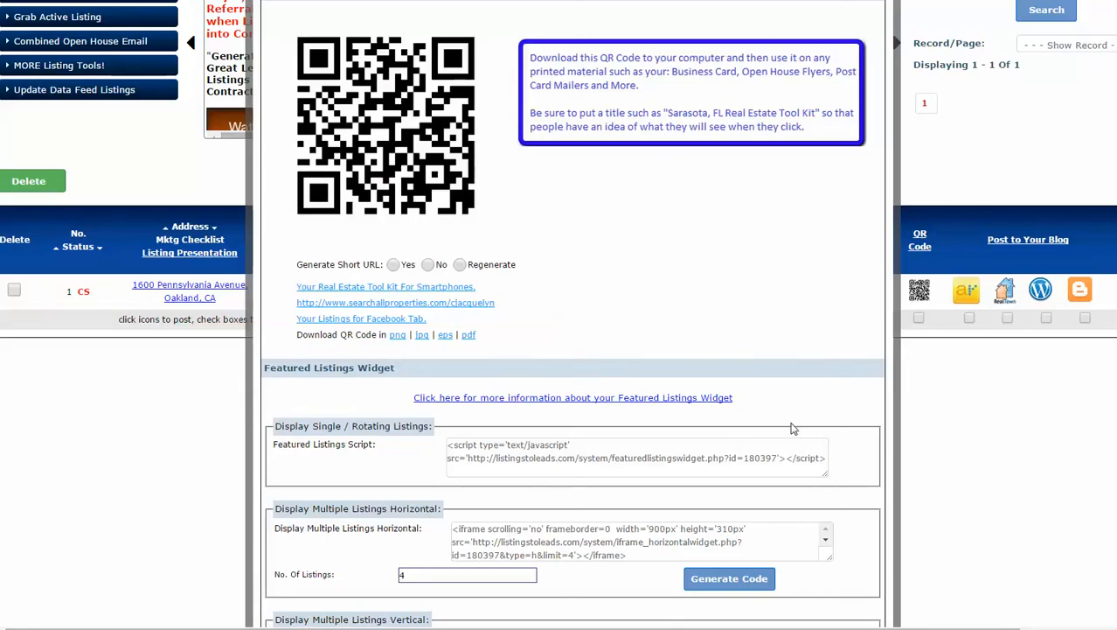
pyautogui.scroll(-2, 766, 367)
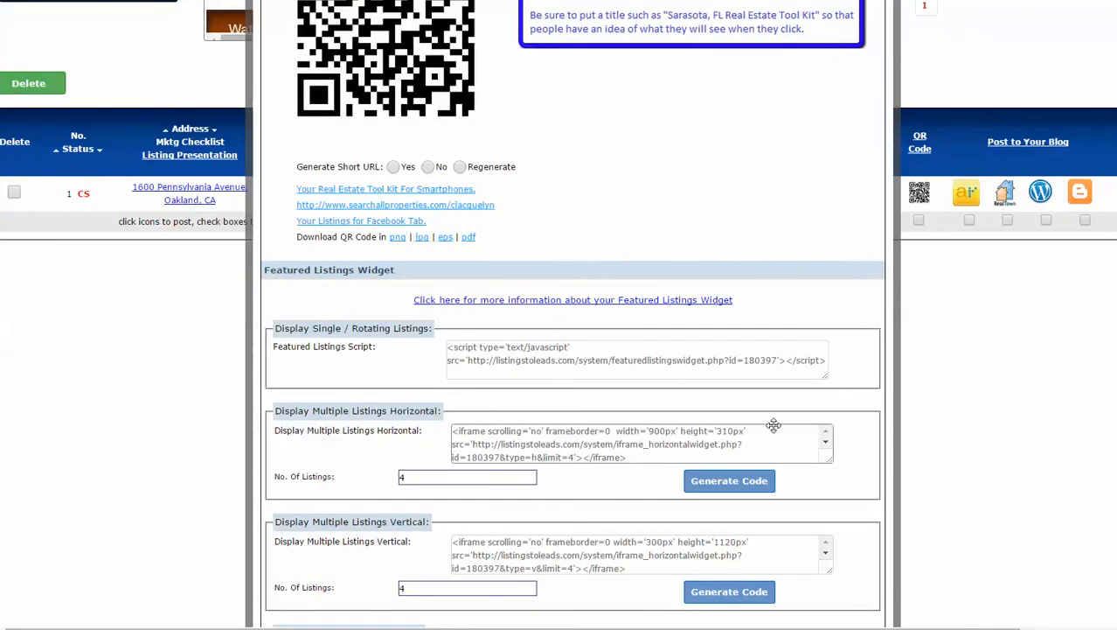
pyautogui.click(210, 331)
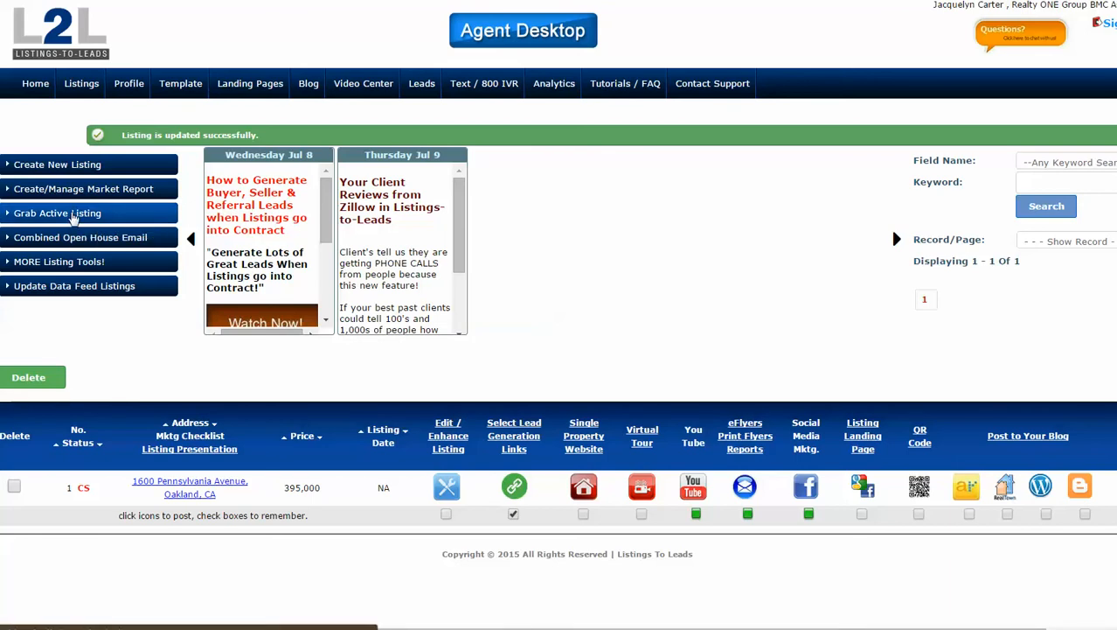
# Open Grab Active Listing and place the cursor in the MLS Listing ID field.
pyautogui.click(74, 221)
pyautogui.click(467, 212)
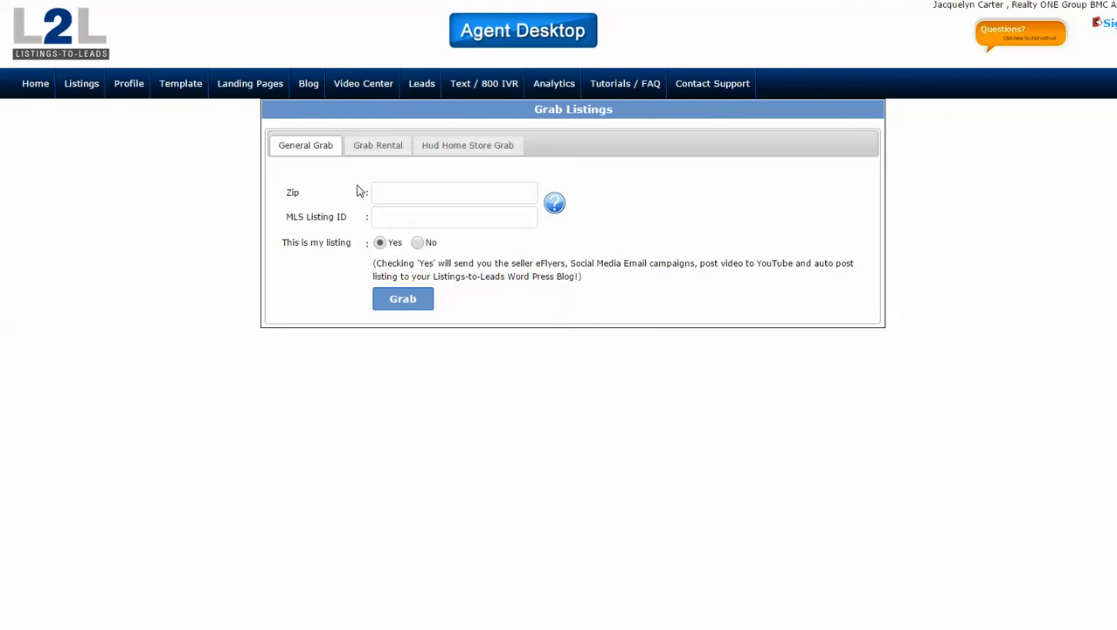
# Switch to the Landing Pages section from the top navigation bar.
pyautogui.click(249, 87)
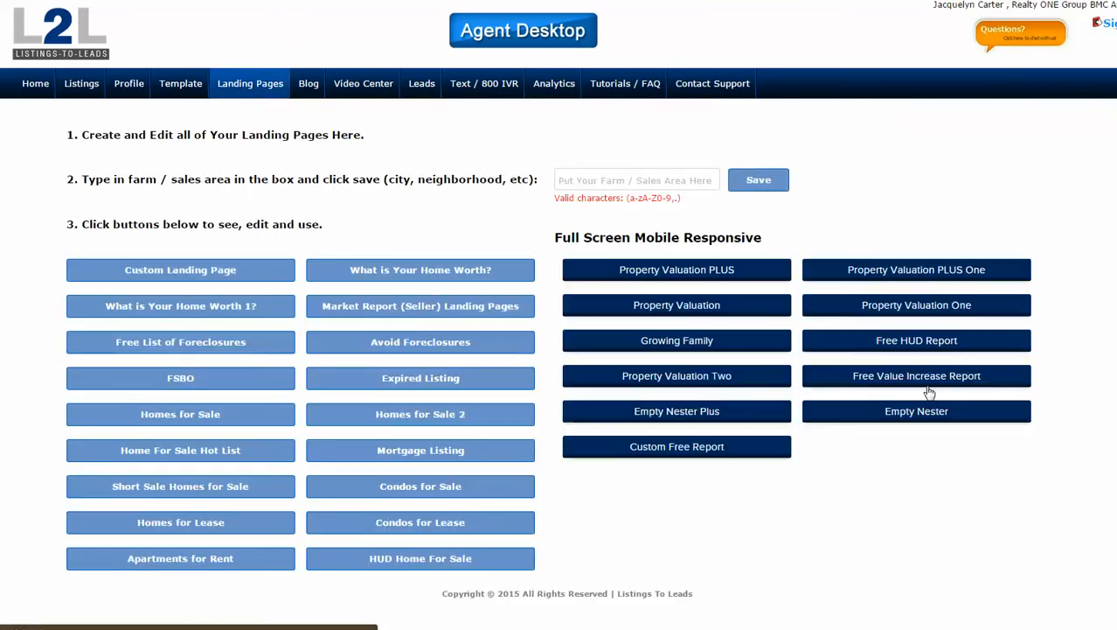
# Bring up the Property Valuation PLUS landing page preview, titled Automated Values 2 Page.
pyautogui.moveTo(929, 392)
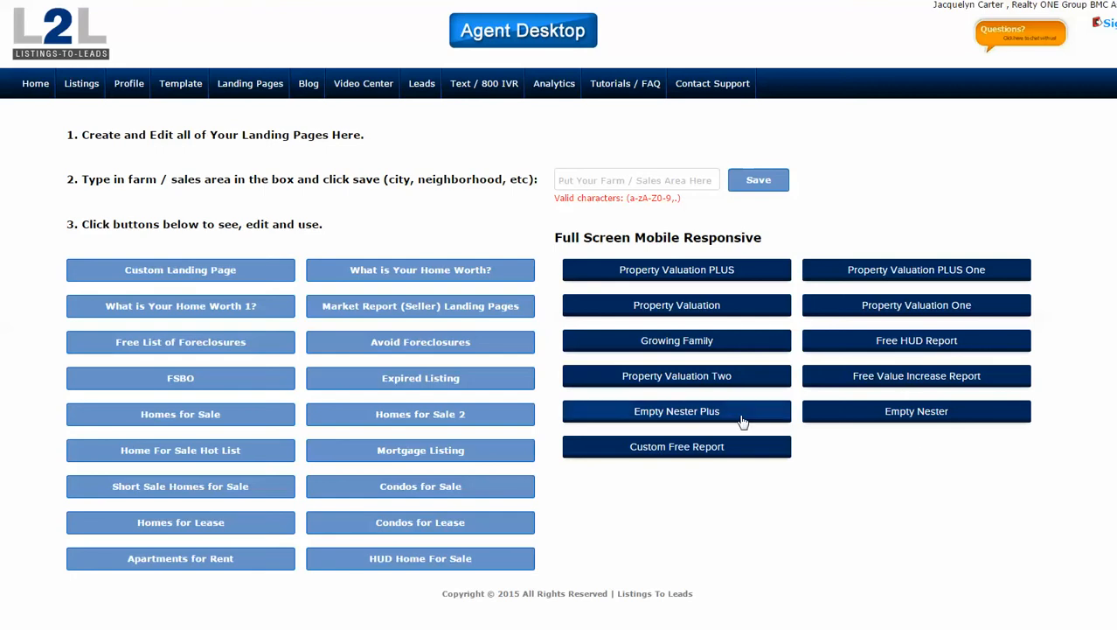
pyautogui.moveTo(734, 419)
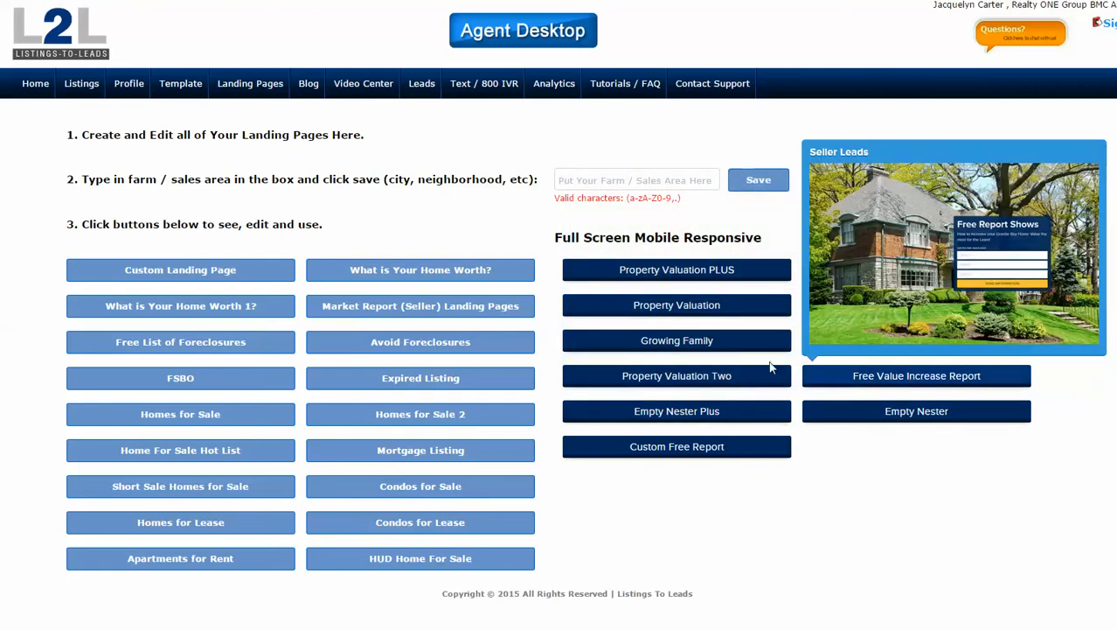
pyautogui.moveTo(747, 353)
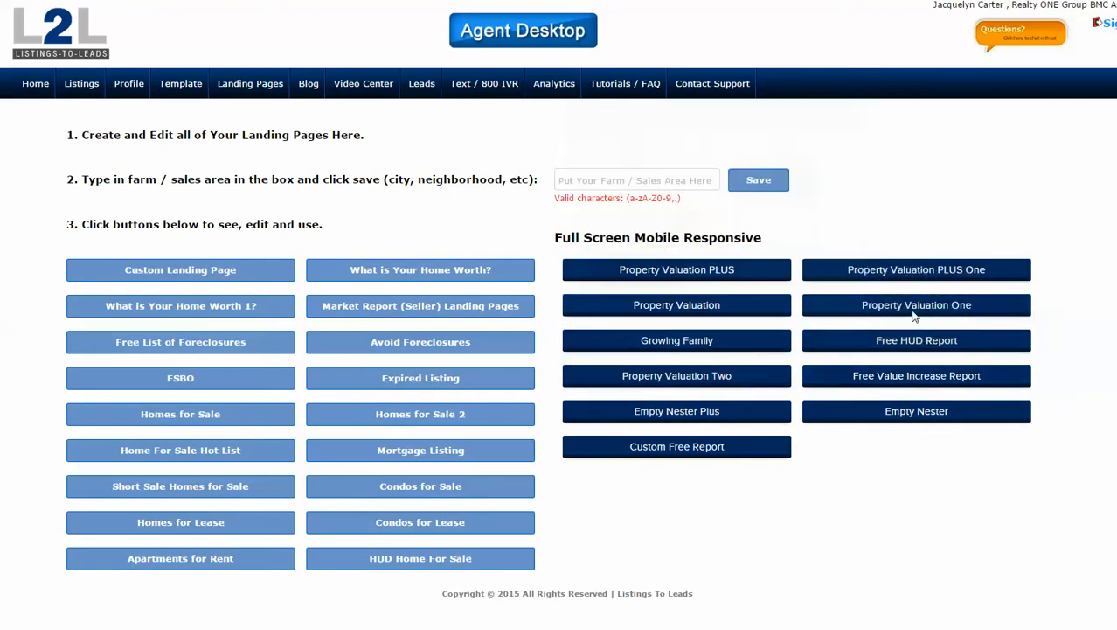
pyautogui.moveTo(915, 317)
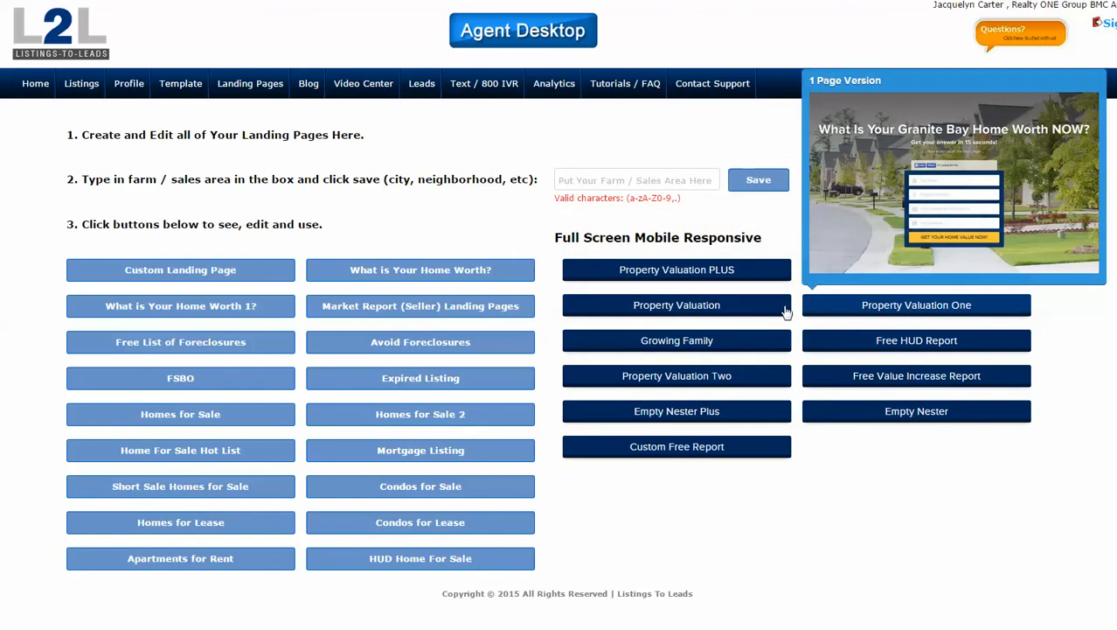
pyautogui.moveTo(729, 276)
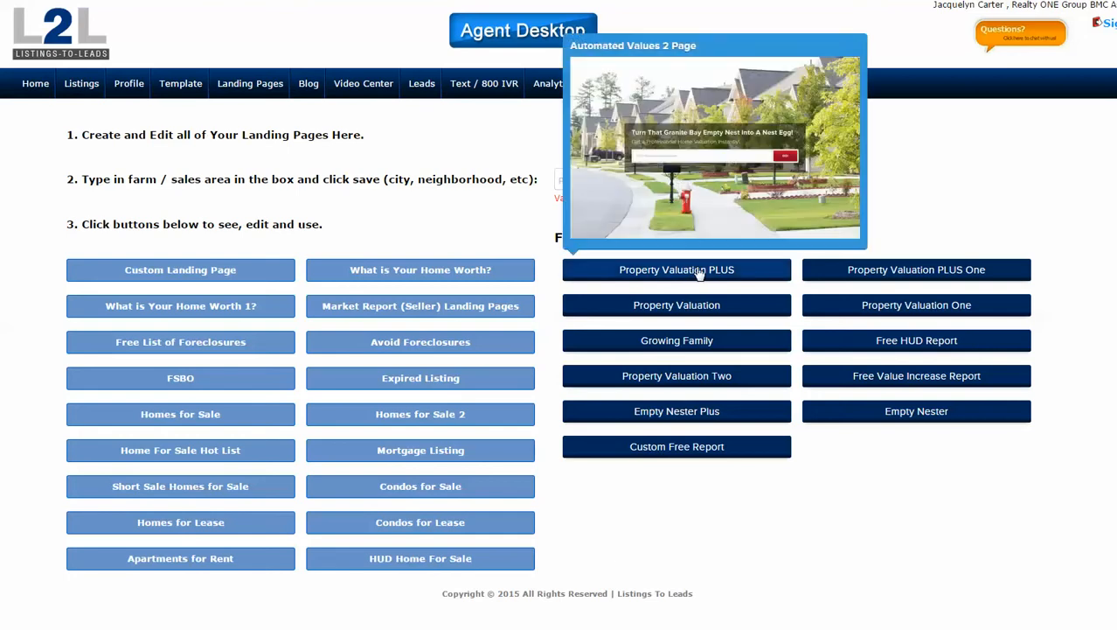
# Open the Property Valuation PLUS form, then go back to the landing-page dashboard.
pyautogui.click(699, 271)
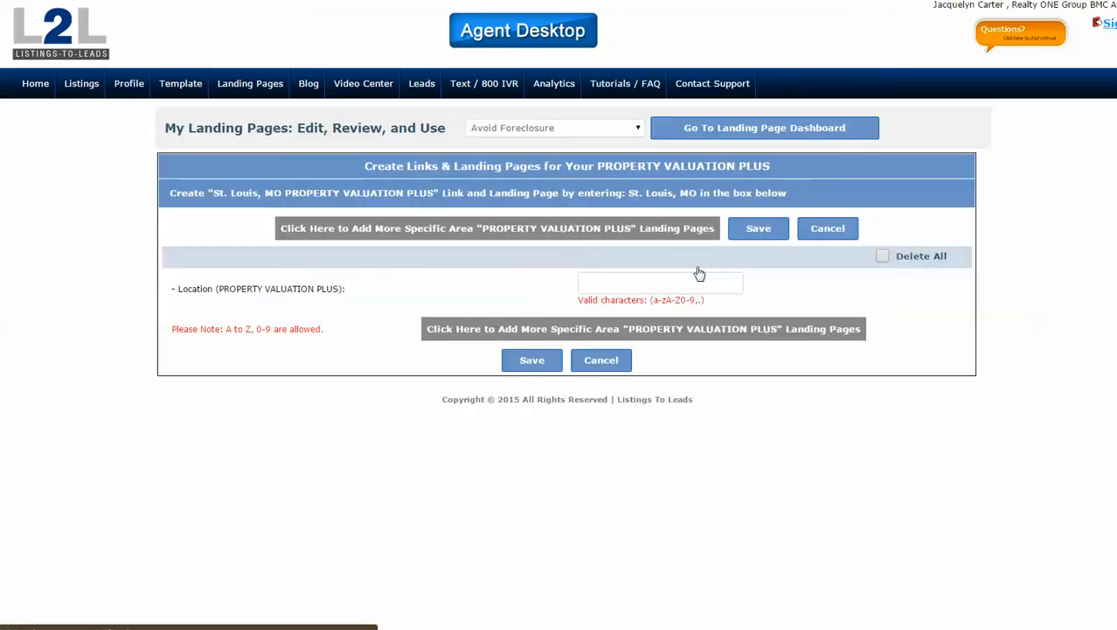
pyautogui.hotkey('alt', 'Left')
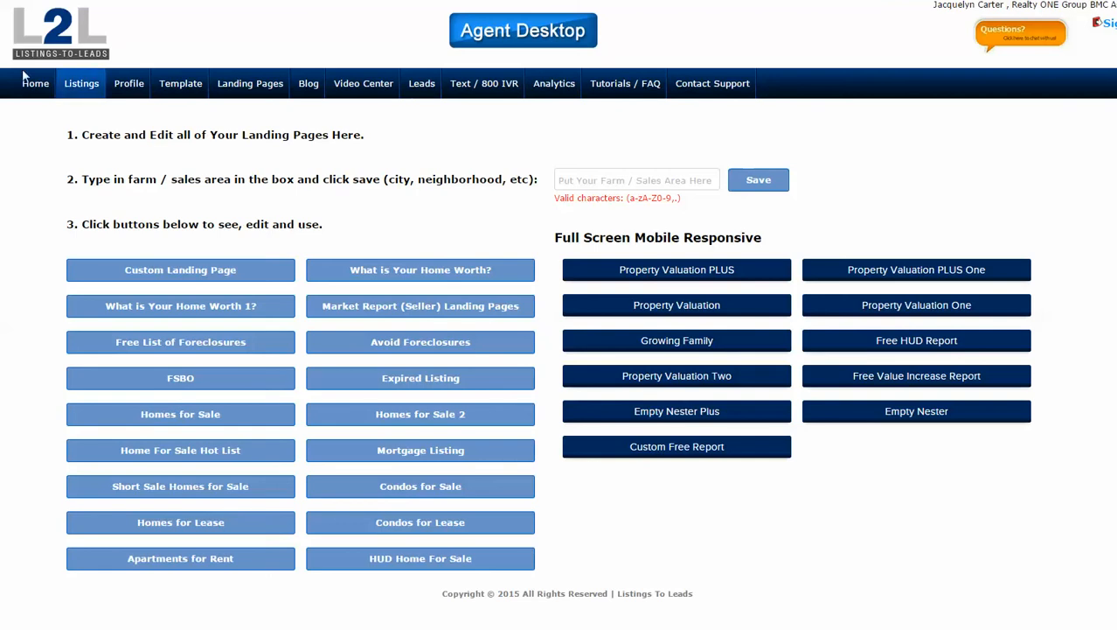
# Open the FSBO landing pages and preview the Oakland Hills FSBO page.
pyautogui.click(173, 380)
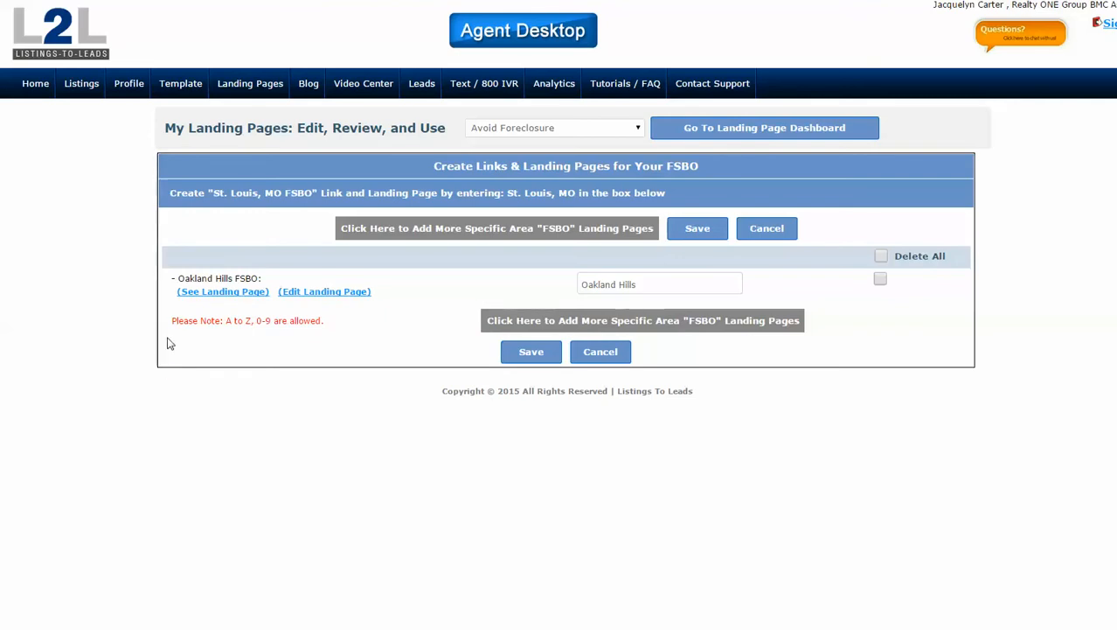
pyautogui.click(222, 292)
# Return to the landing-page dashboard and open the Property Valuation PLUS landing pages.
pyautogui.click(773, 131)
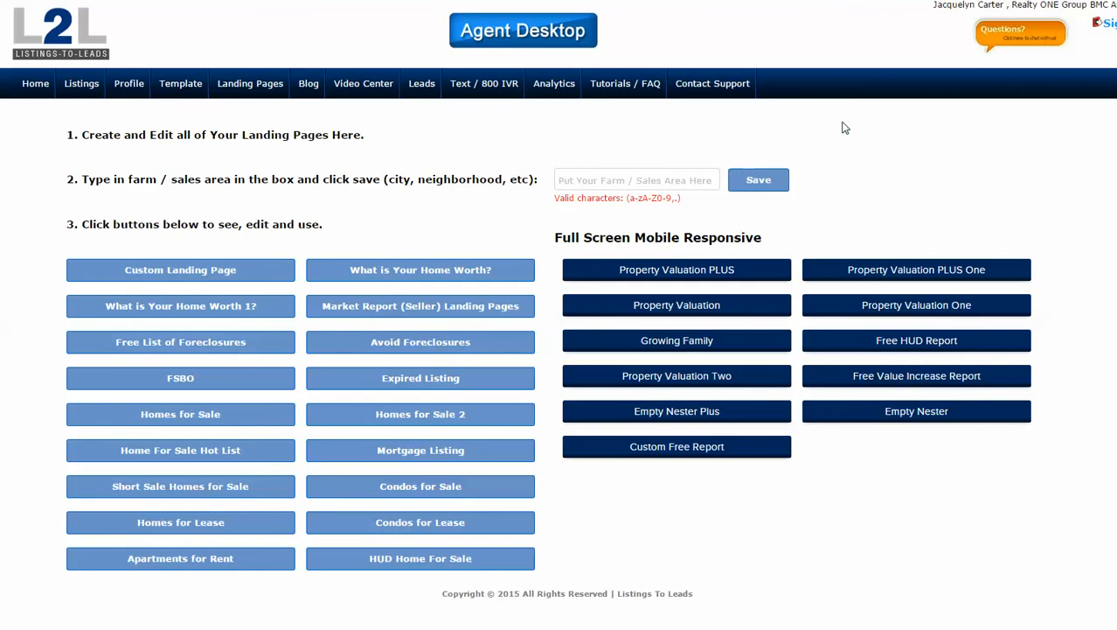
pyautogui.moveTo(676, 271)
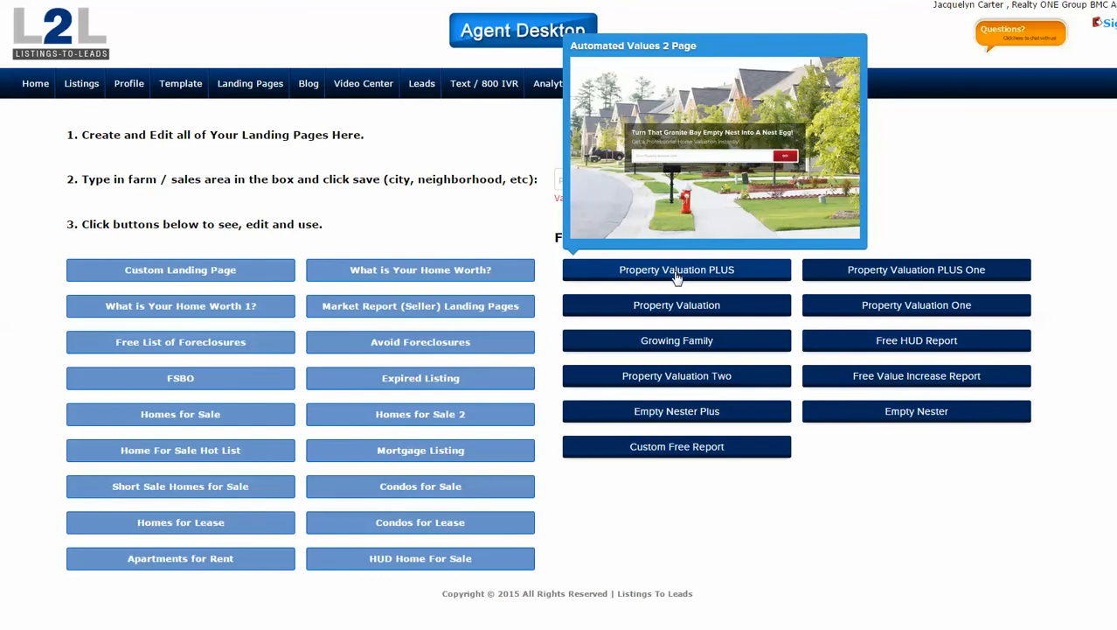
pyautogui.click(677, 275)
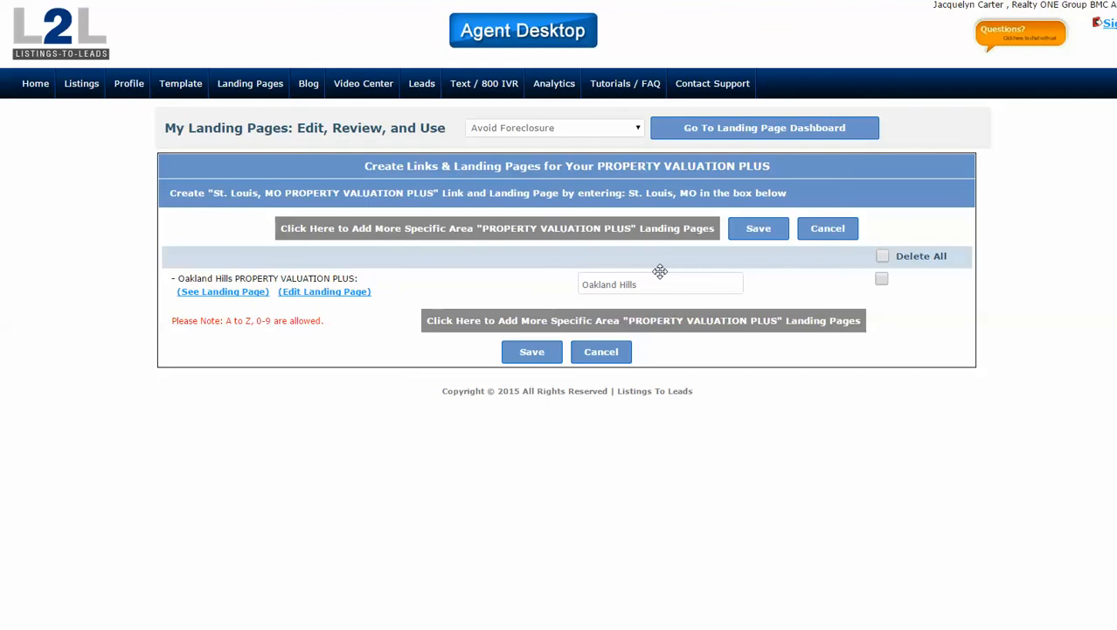
# Preview the Oakland Hills Property Valuation PLUS page, then go to the home page.
pyautogui.click(224, 294)
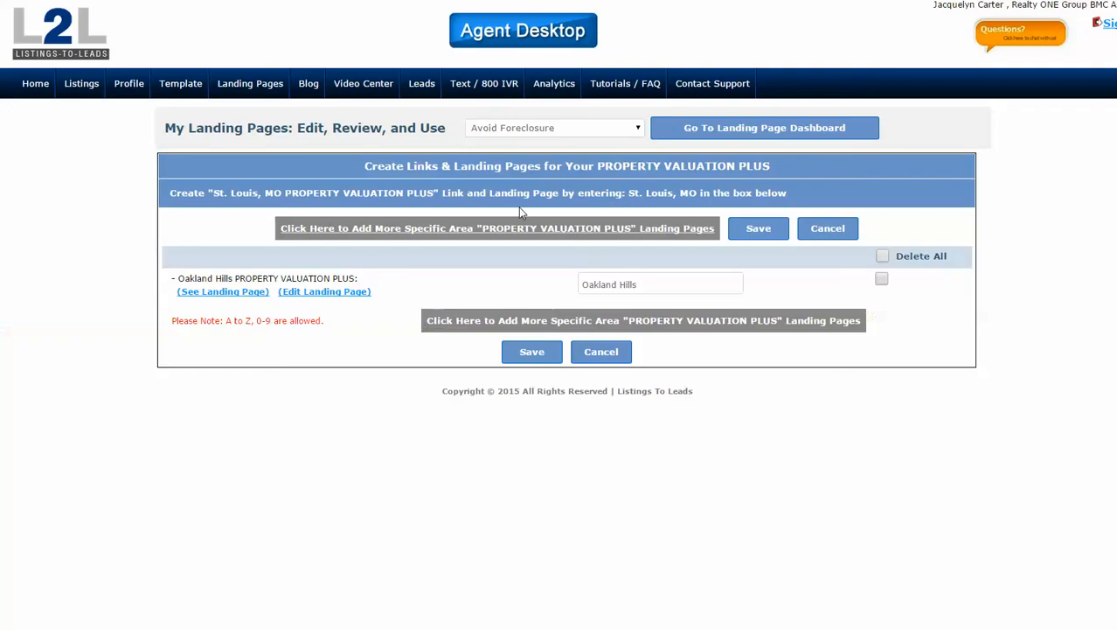
pyautogui.click(37, 85)
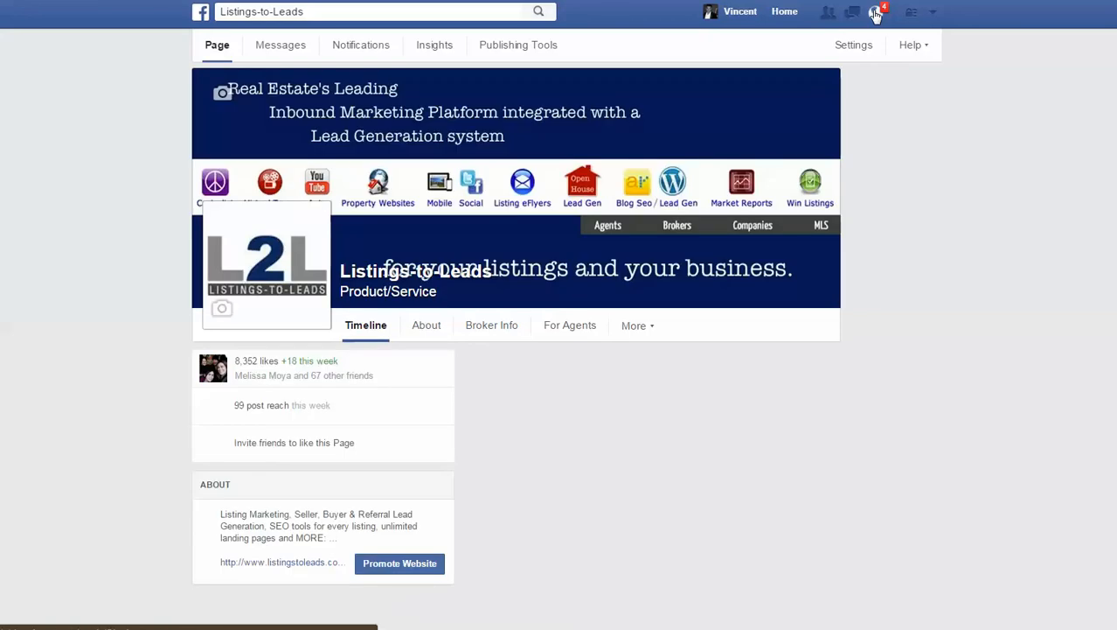
# Open the Mastermind Group join-request notification from the notifications list.
pyautogui.click(876, 13)
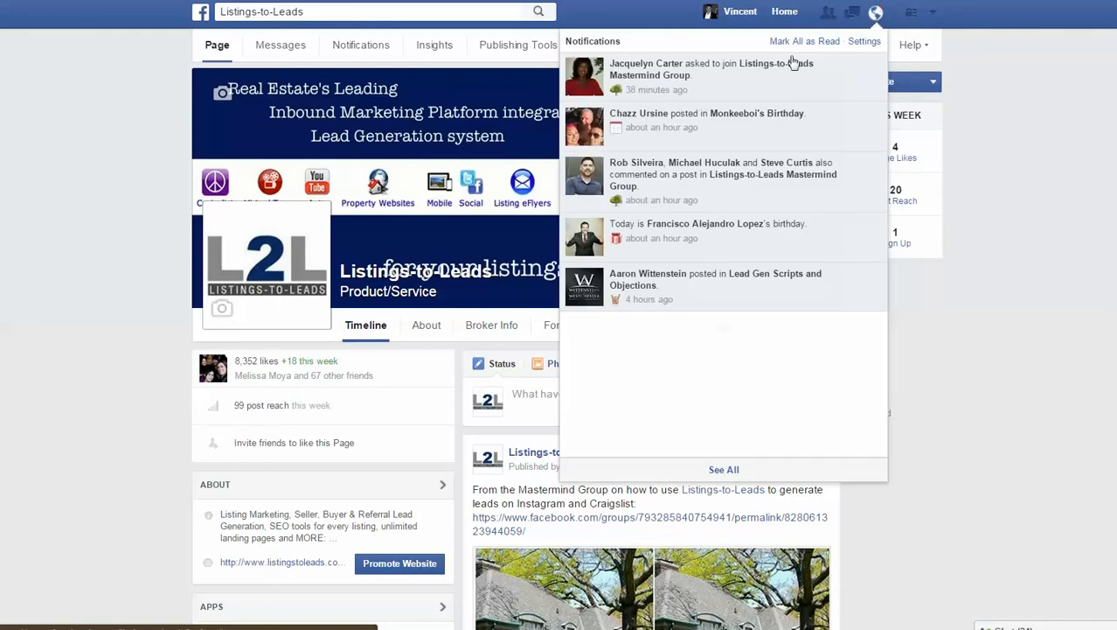
pyautogui.click(636, 75)
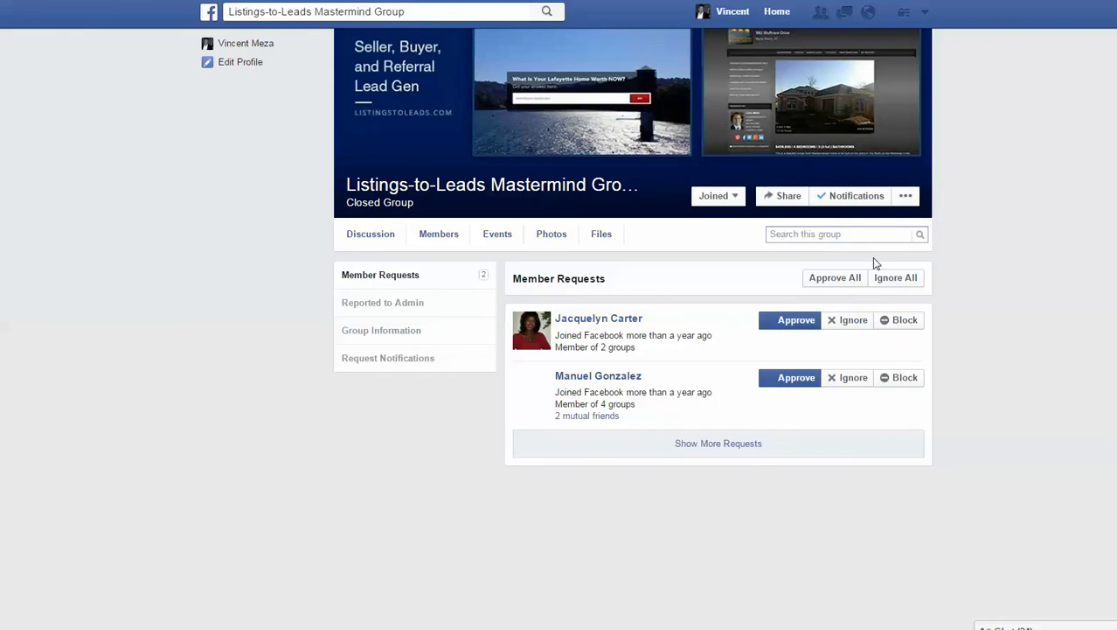
# Approve the agent's join request, open the group's main page, and enter her surname in the group search.
pyautogui.click(791, 321)
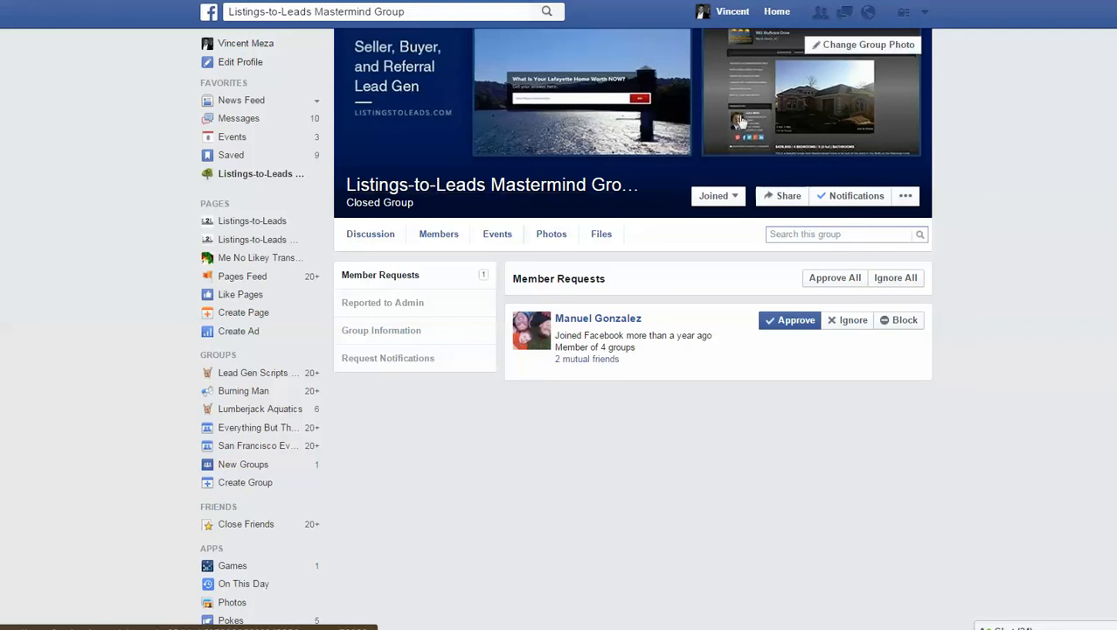
pyautogui.click(514, 188)
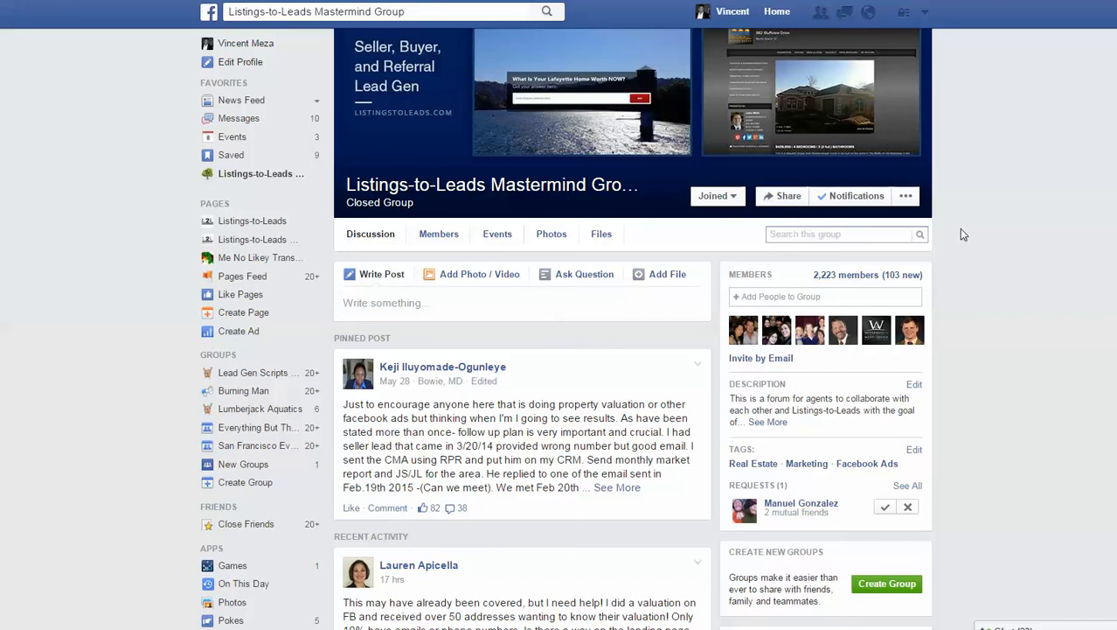
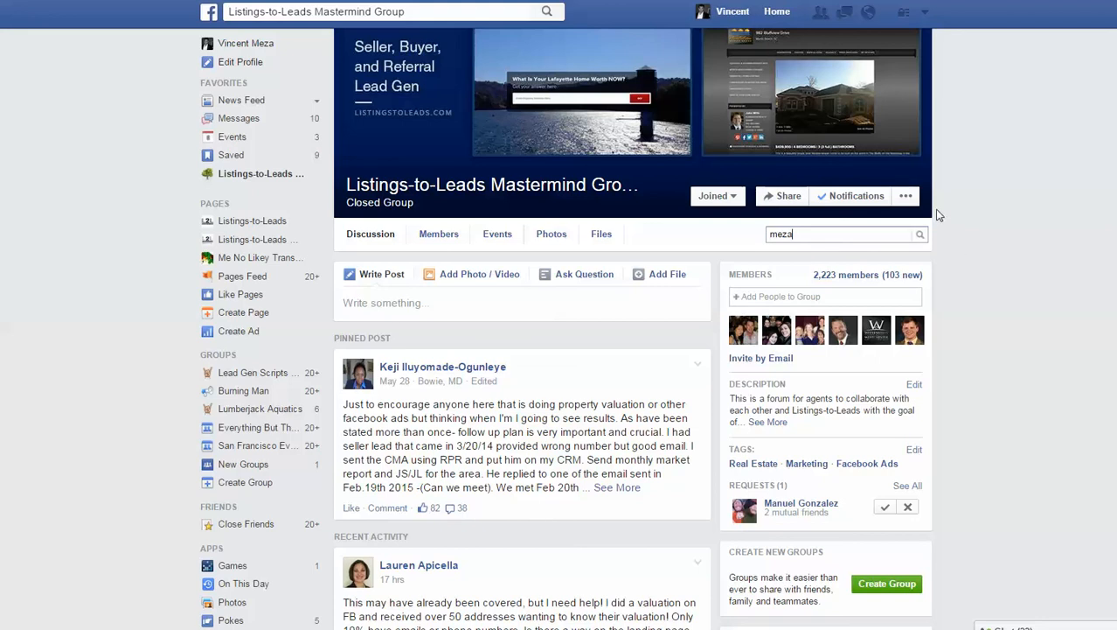
# Run the group search for the entered surname.
pyautogui.click(923, 235)
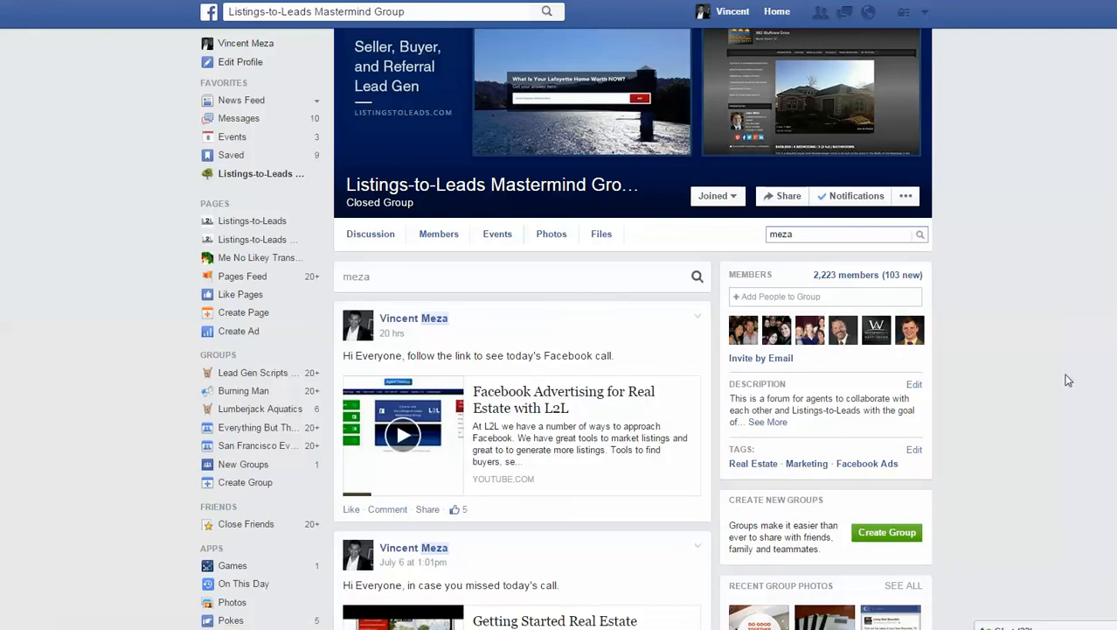
# Scroll through the Mastermind Group's matching posts.
pyautogui.scroll(-3, 1061, 374)
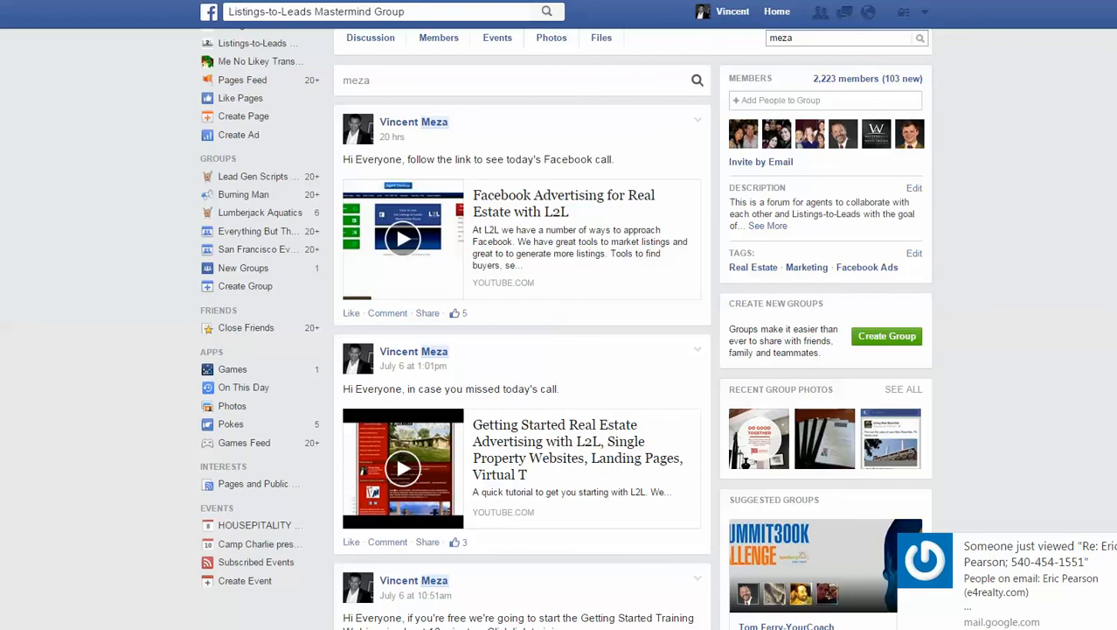
pyautogui.scroll(3, 1002, 310)
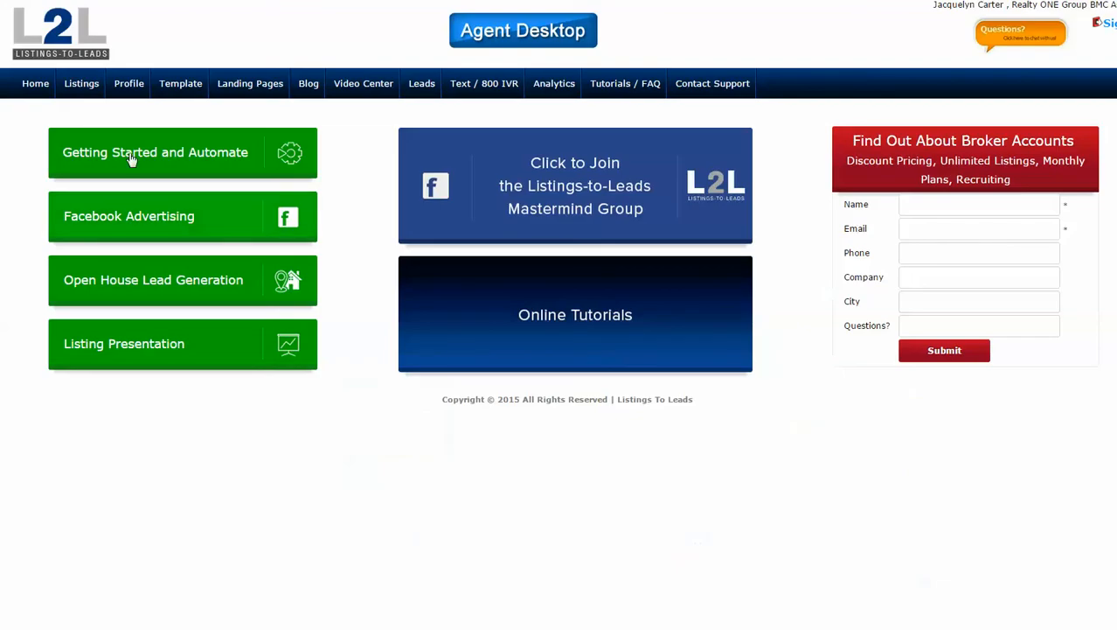
# Open the agent's profile and copy her entire email address from the Email field.
pyautogui.click(129, 89)
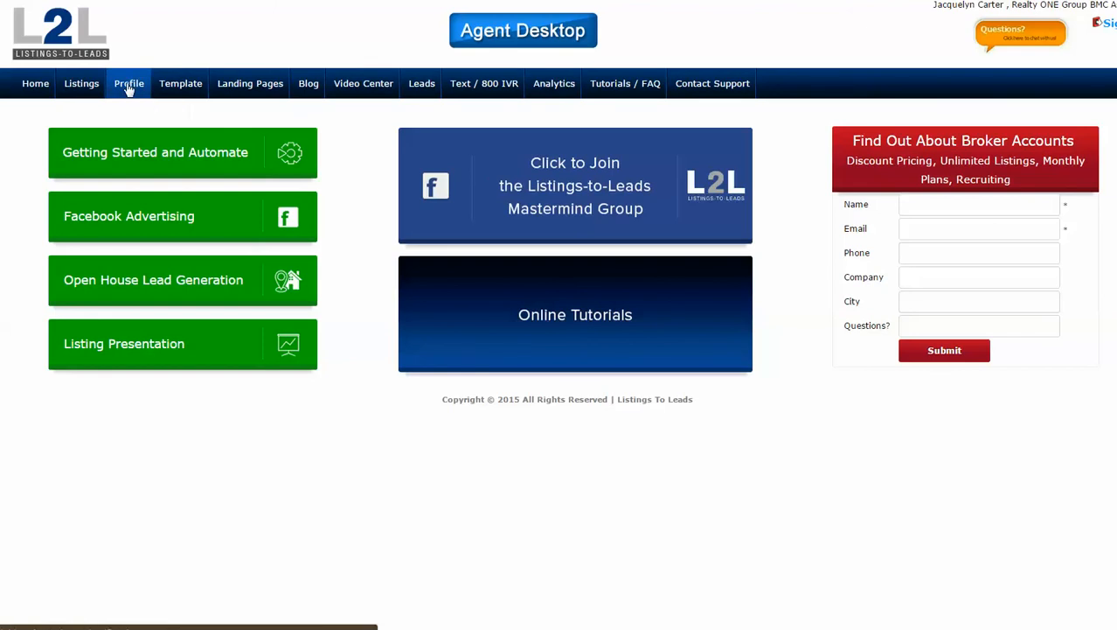
pyautogui.scroll(-2, 481, 350)
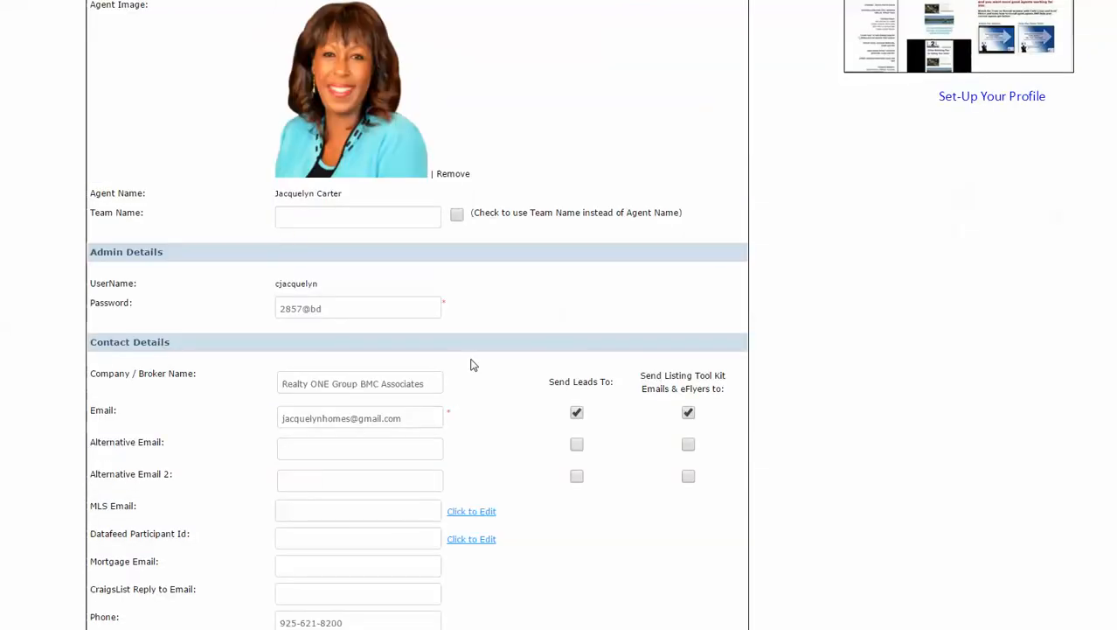
pyautogui.click(426, 417)
pyautogui.hotkey('ctrl', 'a')
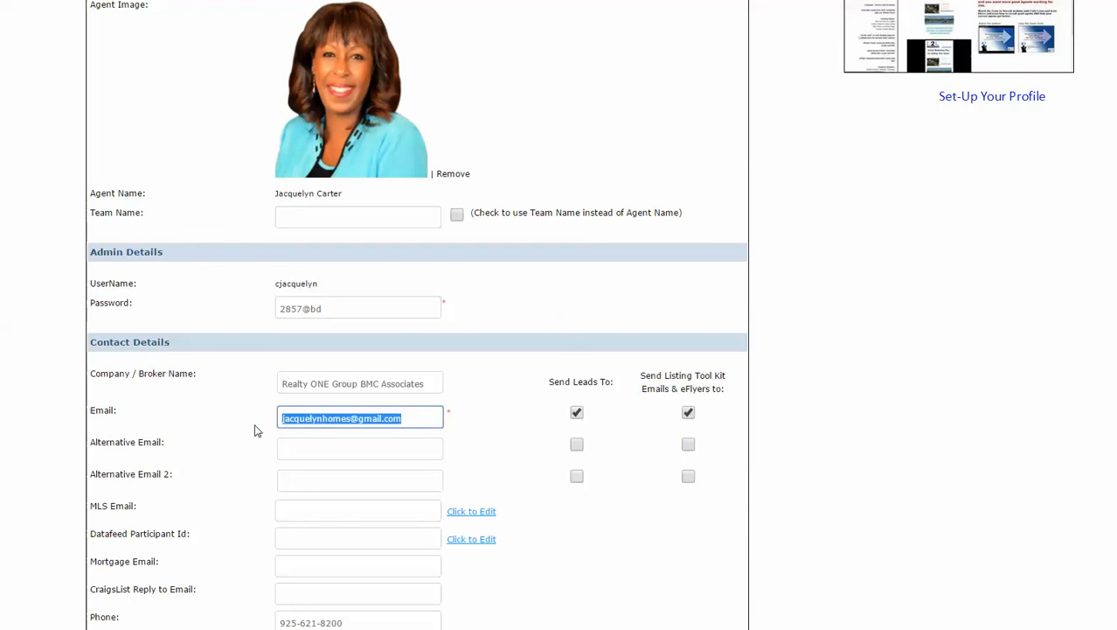
pyautogui.rightClick(296, 417)
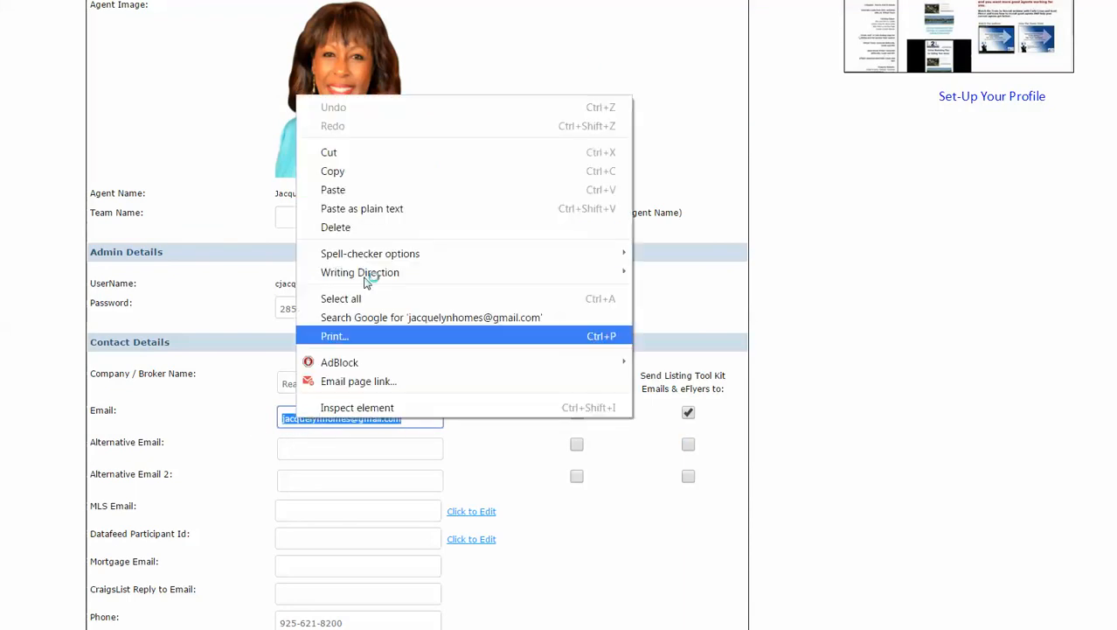
pyautogui.click(343, 173)
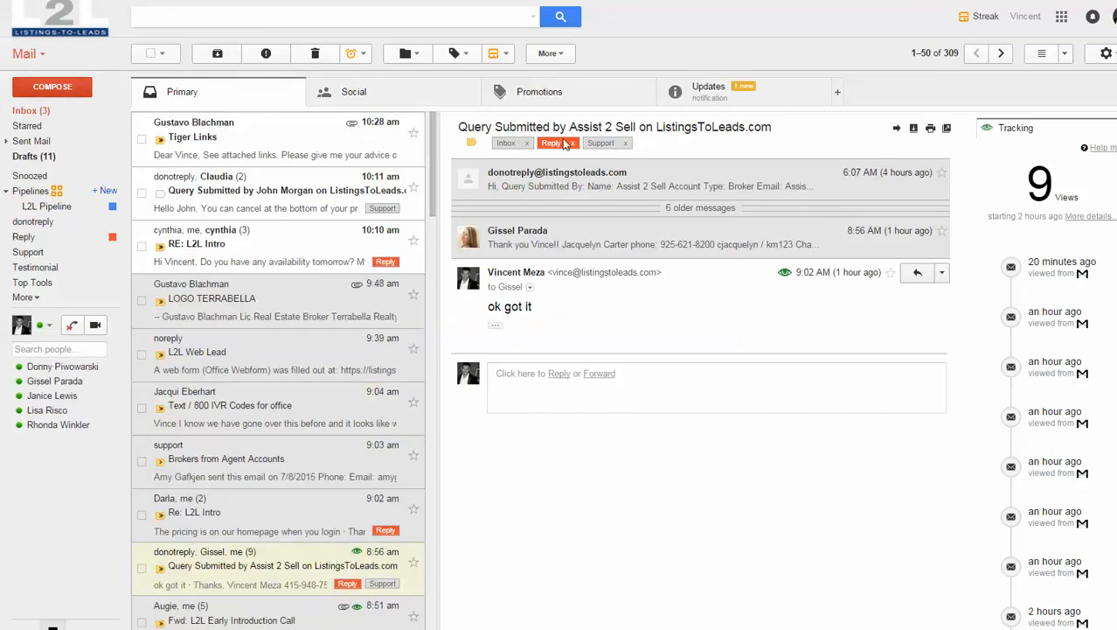
# Compose a new Gmail message and insert the 'Get Started' canned response into it.
pyautogui.press('c')
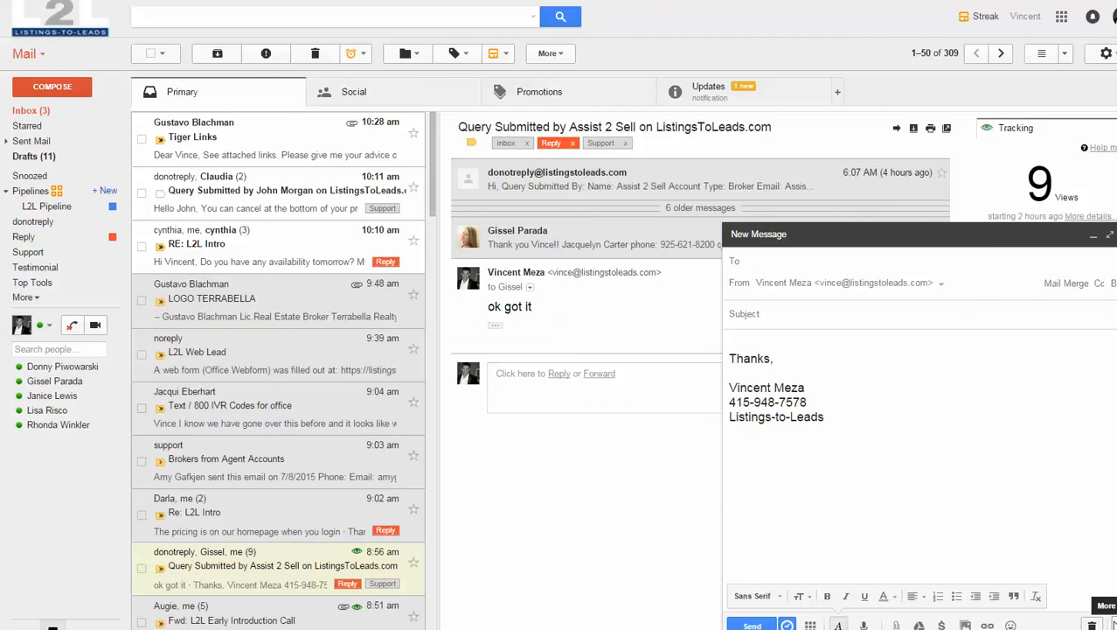
pyautogui.click(1113, 624)
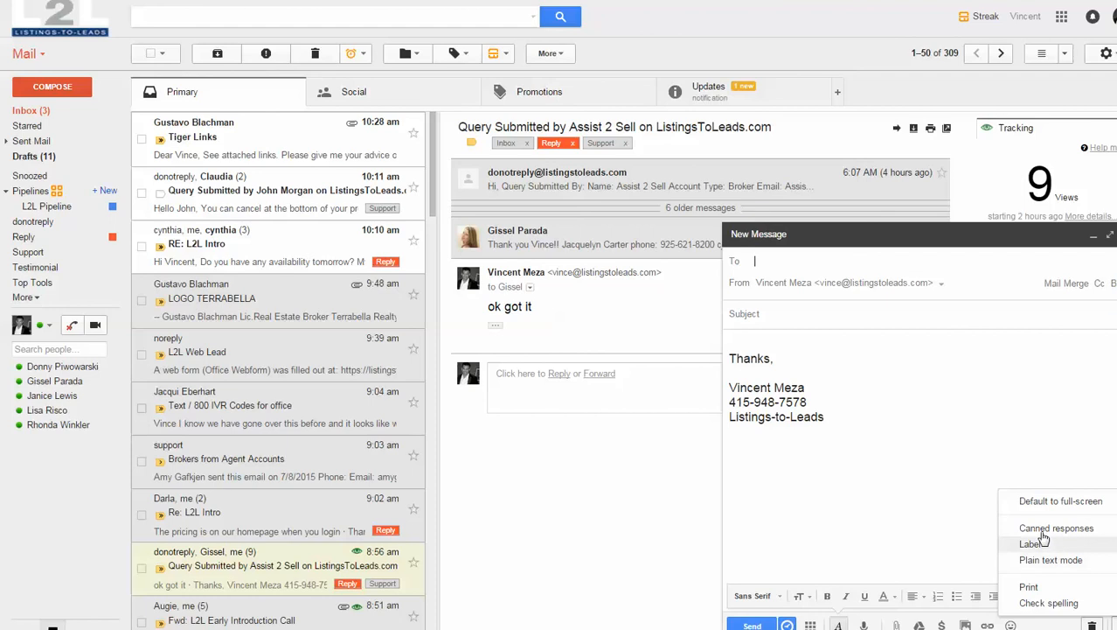
pyautogui.moveTo(1030, 530)
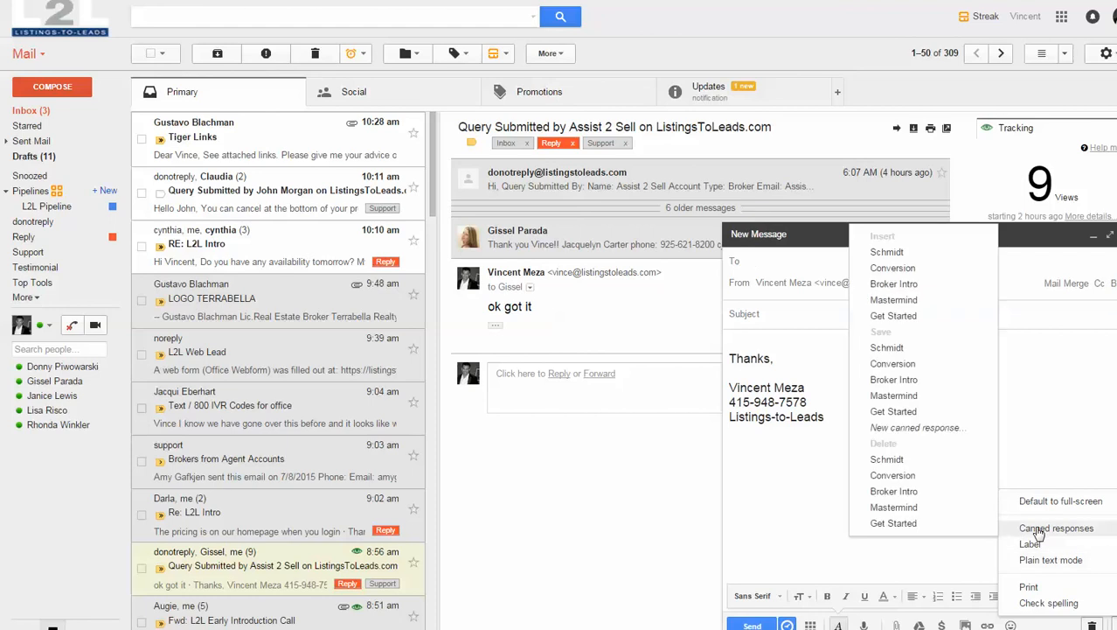
pyautogui.click(894, 315)
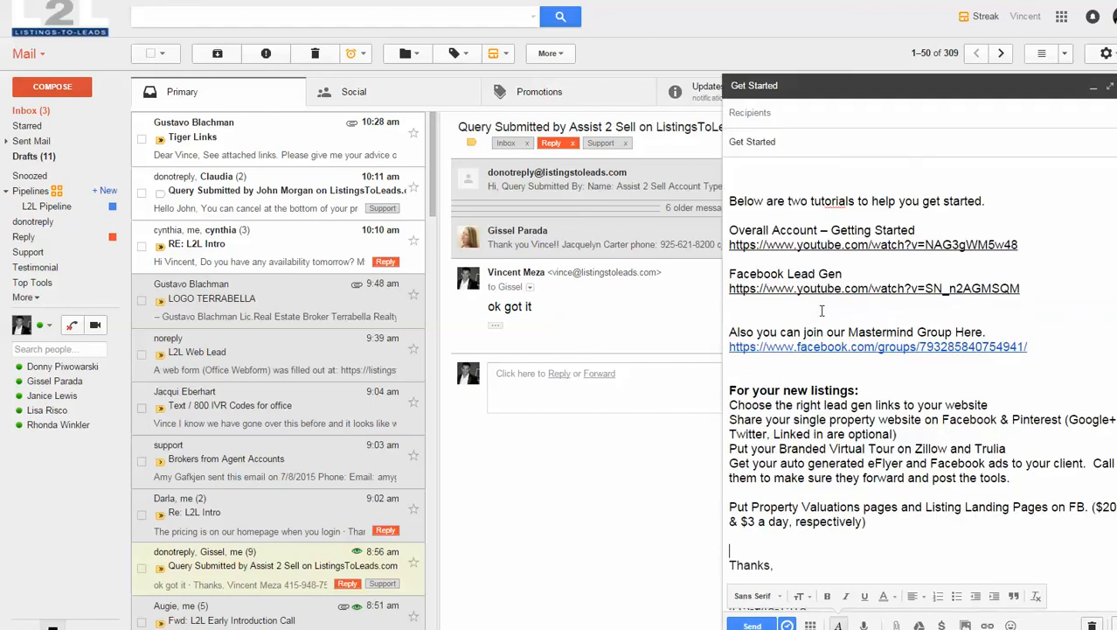
# Paste the agent's copied email as the recipient and append '@ L2L' to the Get Started subject.
pyautogui.click(775, 114)
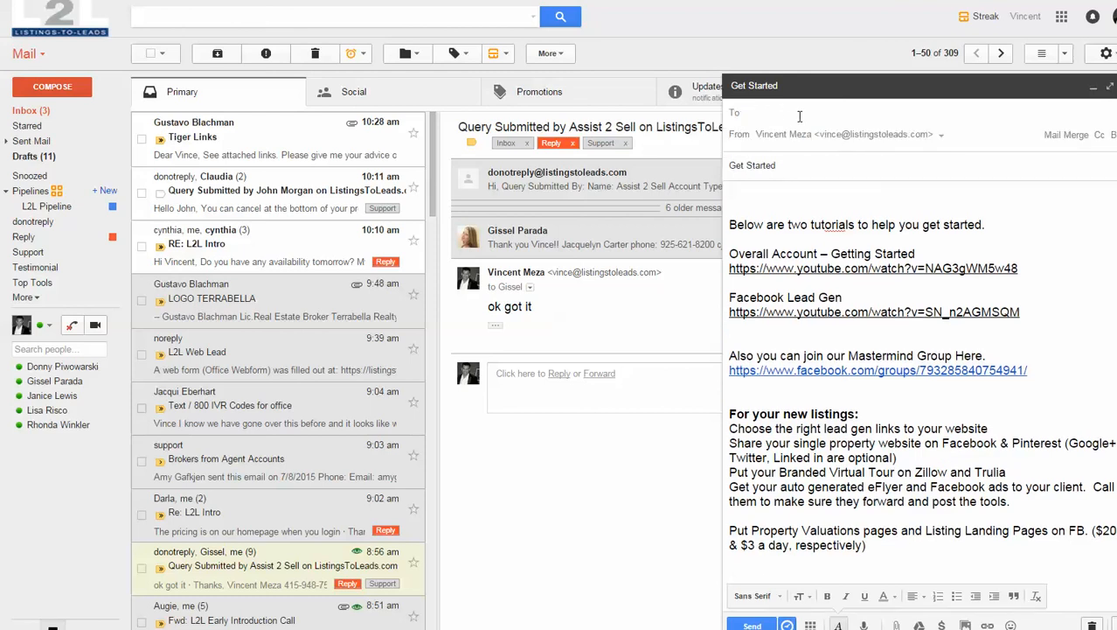
pyautogui.hotkey('ctrl', 'v')
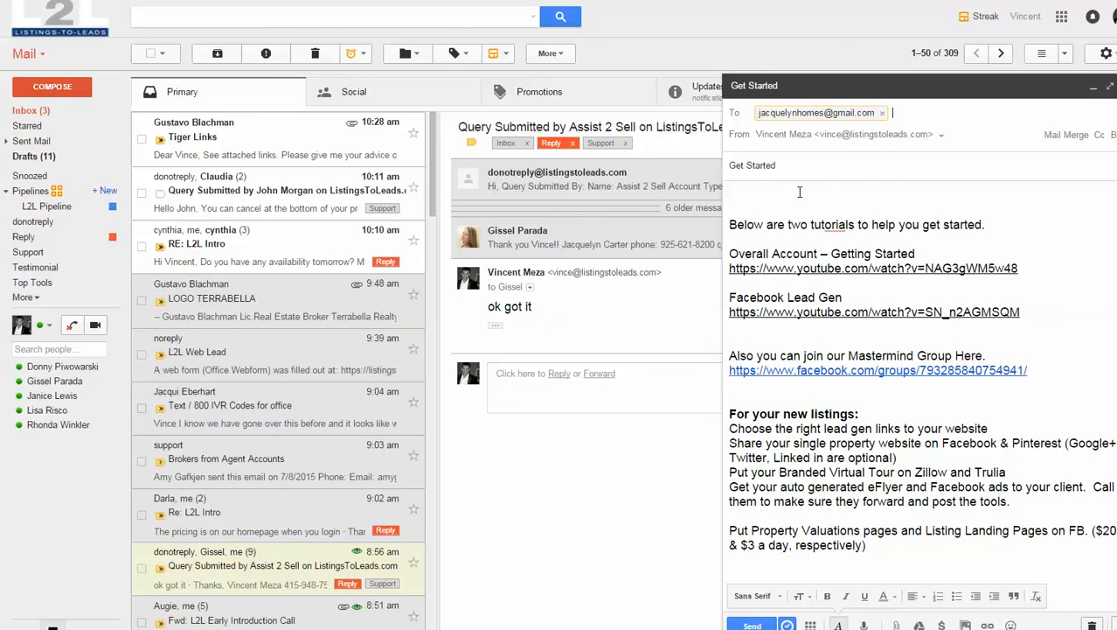
pyautogui.click(807, 166)
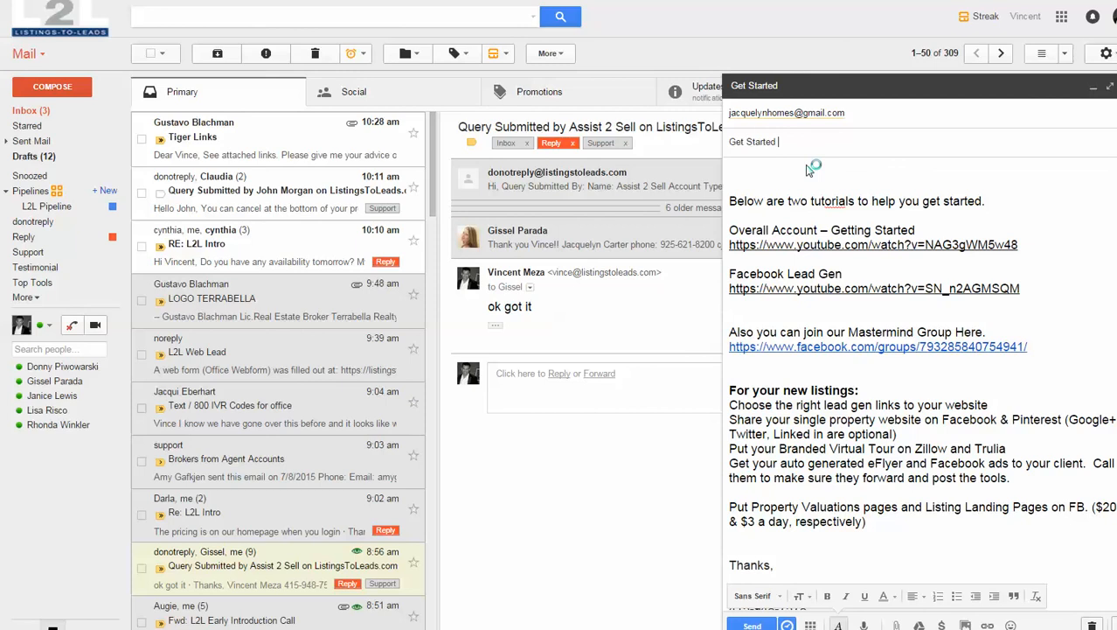
pyautogui.write('@ L2L')
# Greet the agent by her first name on the body's first line.
pyautogui.press('Tab')
pyautogui.click(756, 173)
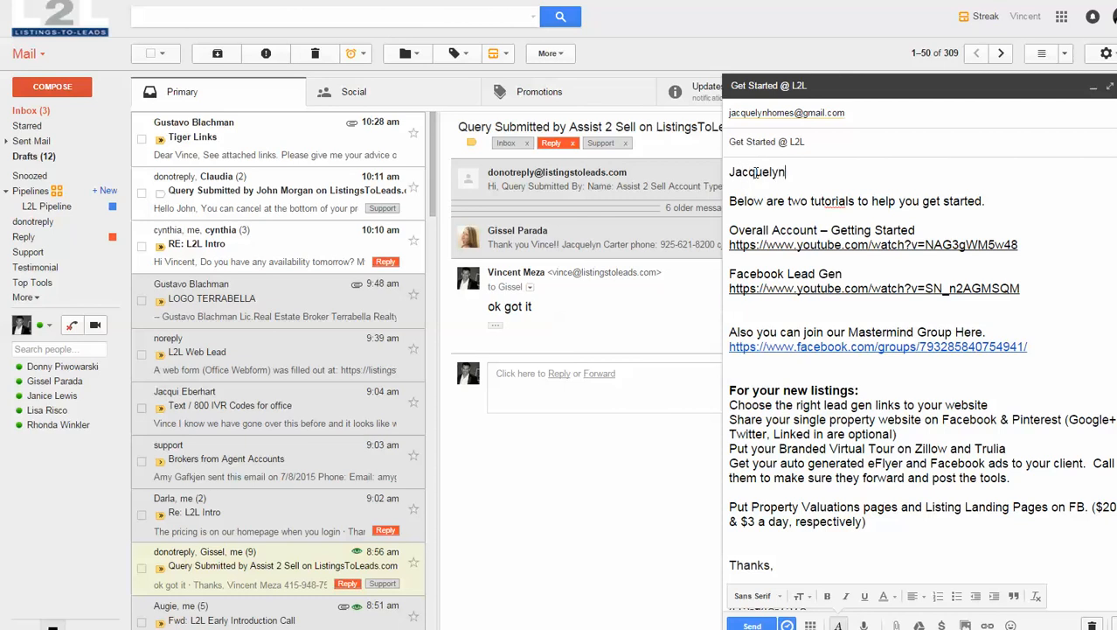
# Add ', maybe homes.com' after Trulia on the Zillow line and send the email.
pyautogui.scroll(-2, 959, 460)
pyautogui.click(1012, 382)
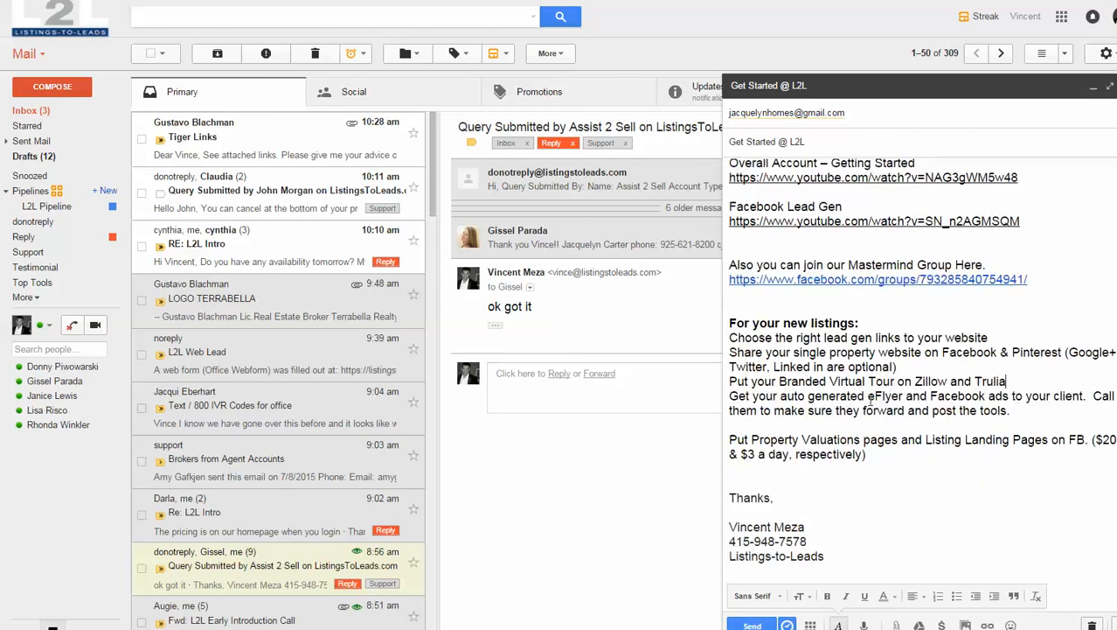
pyautogui.write(', maybe homes.com')
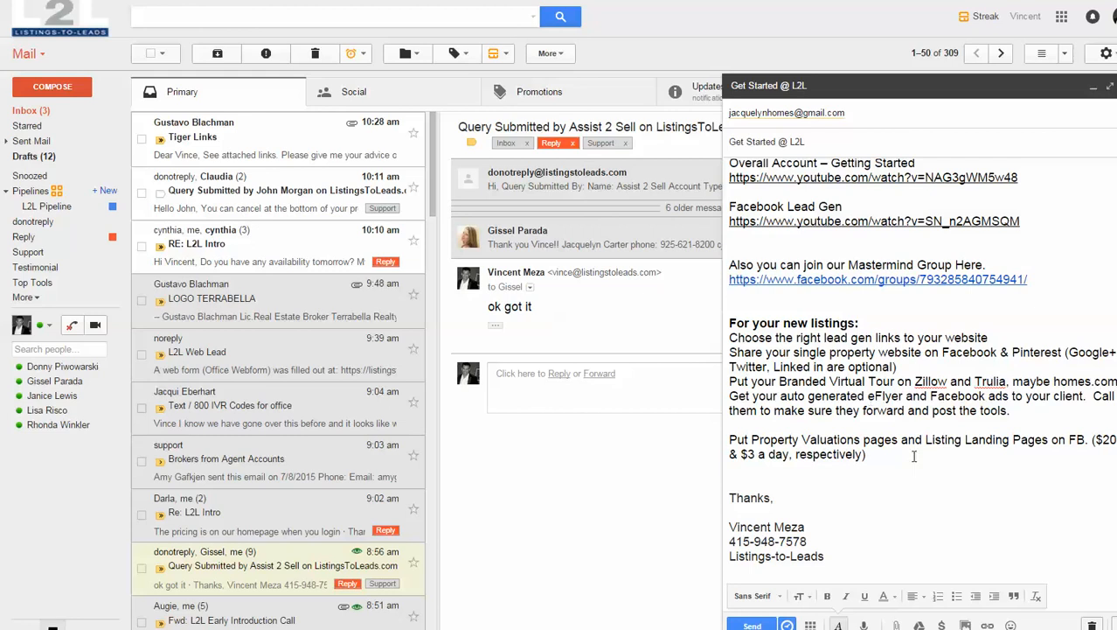
pyautogui.click(755, 623)
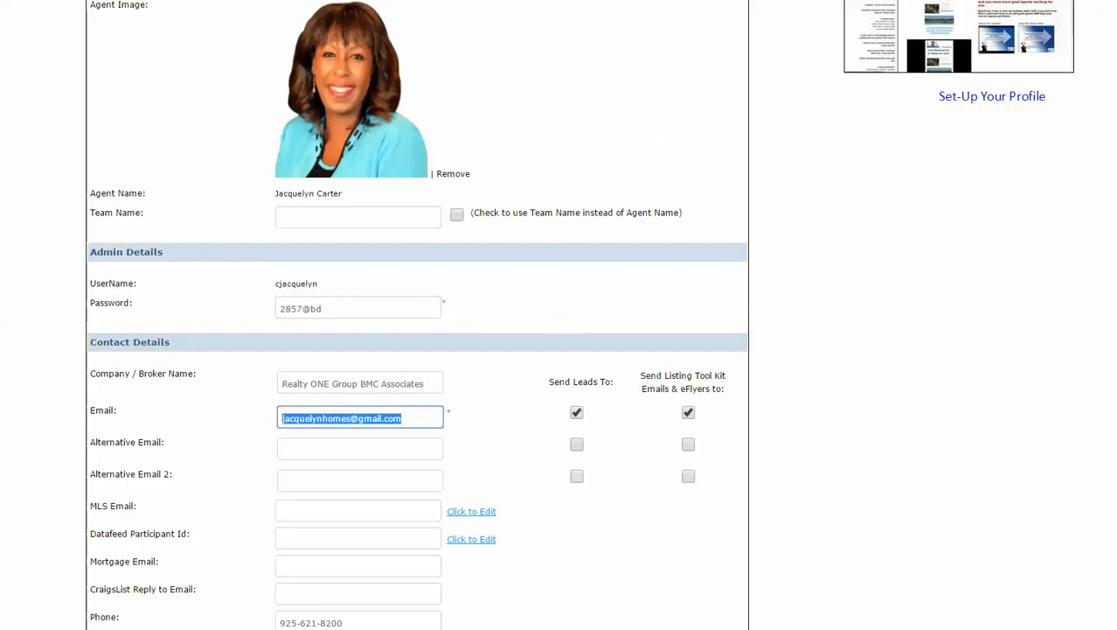
# Return to the Facebook Listings-to-Leads Mastermind Group tab and reveal the hidden tray icons.
pyautogui.scroll(3, 638, 274)
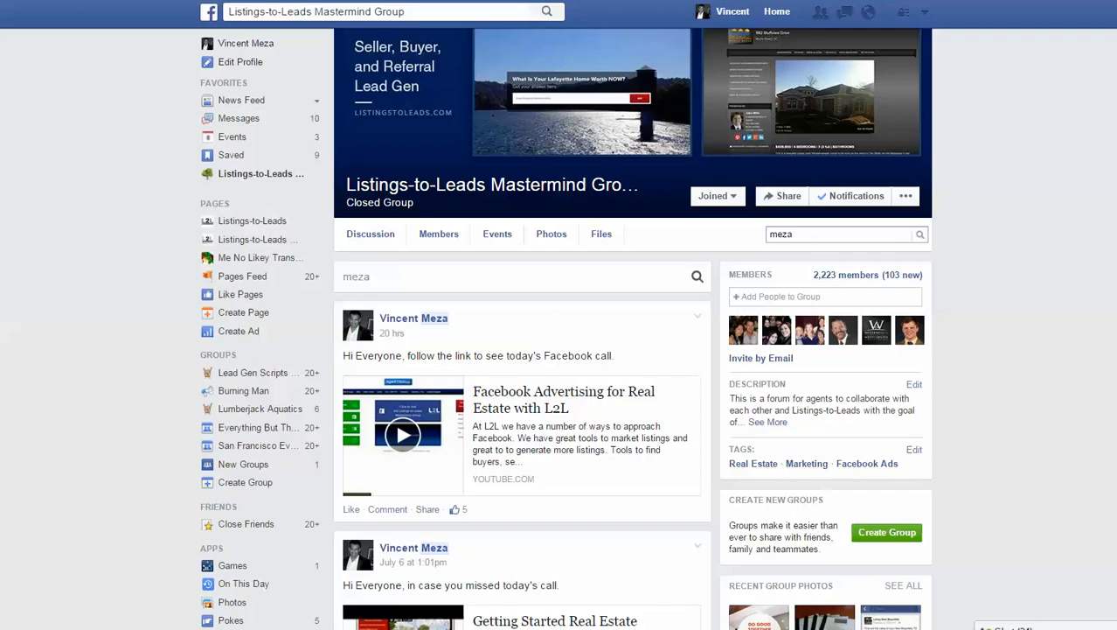
pyautogui.click(903, 275)
pyautogui.click(1027, 628)
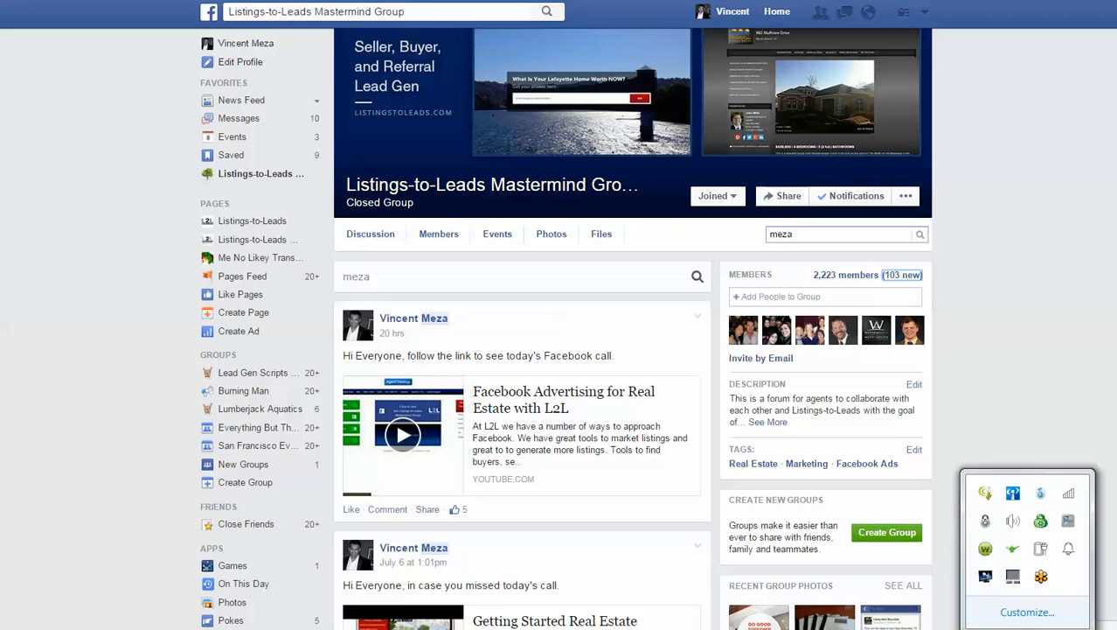